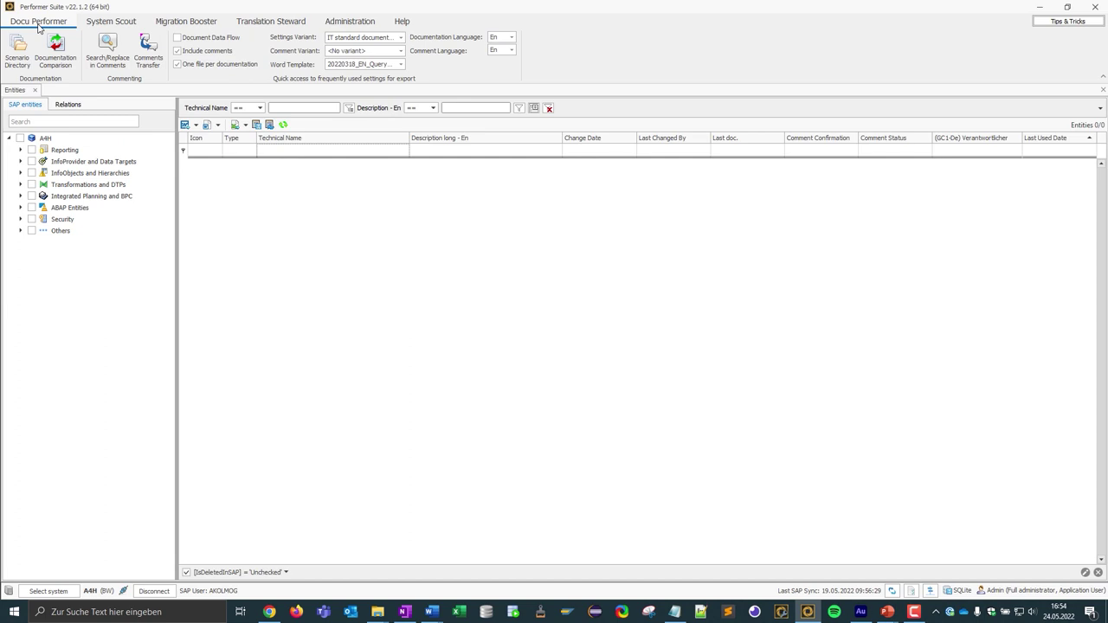
Step: Review the available systems by category and choose the Business Warehouse system A4H as the active system
{"action": "left_click", "coordinate": [49, 591]}
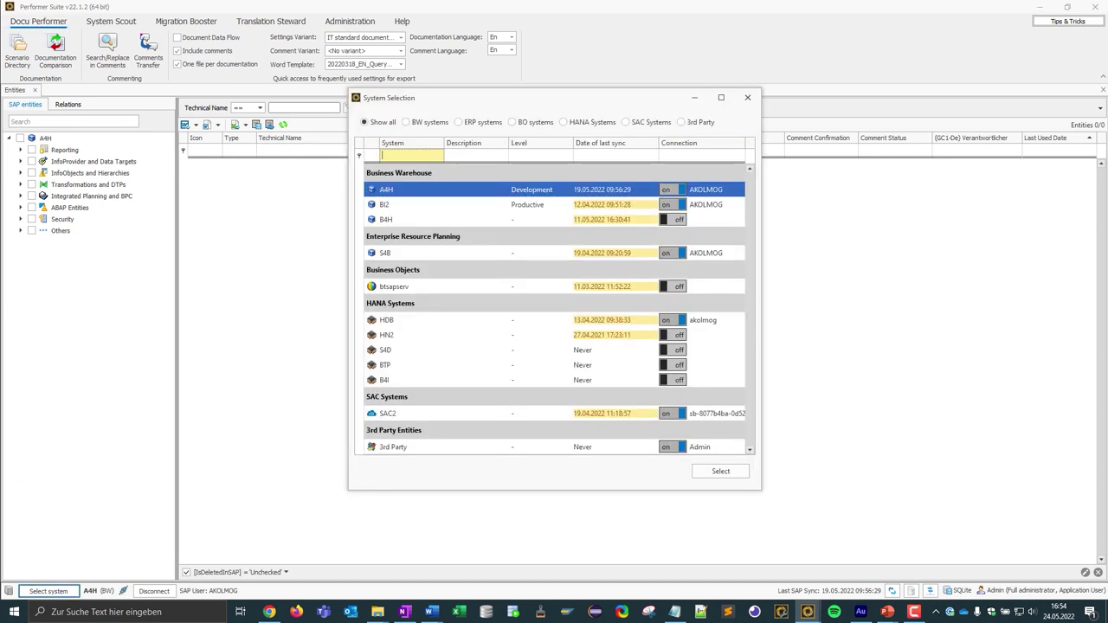
{"action": "left_click", "coordinate": [413, 206]}
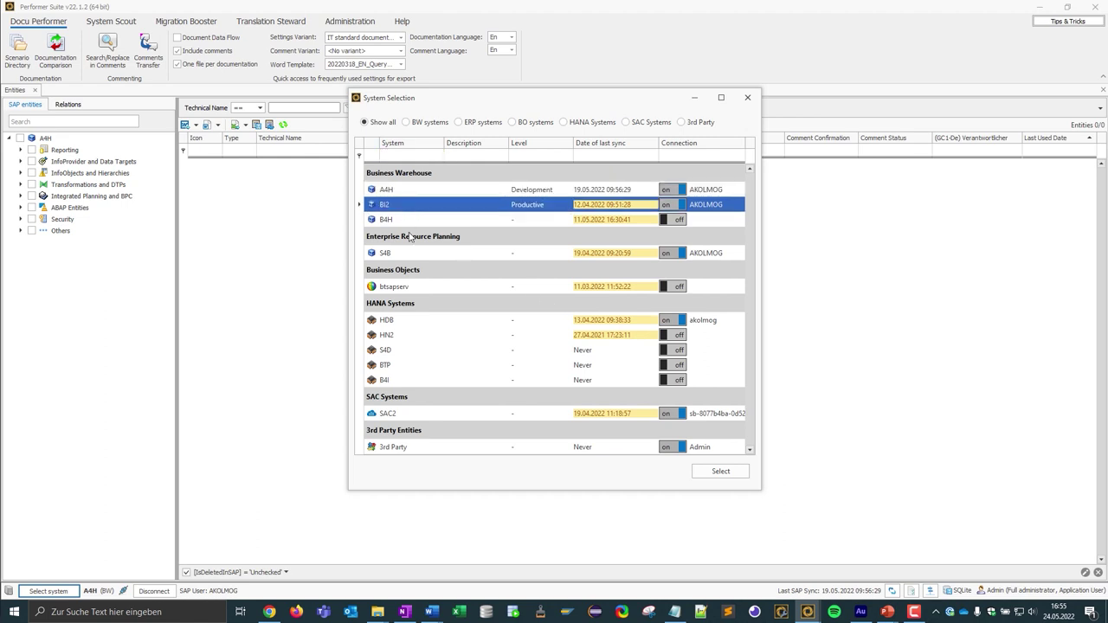
{"action": "left_click", "coordinate": [408, 253]}
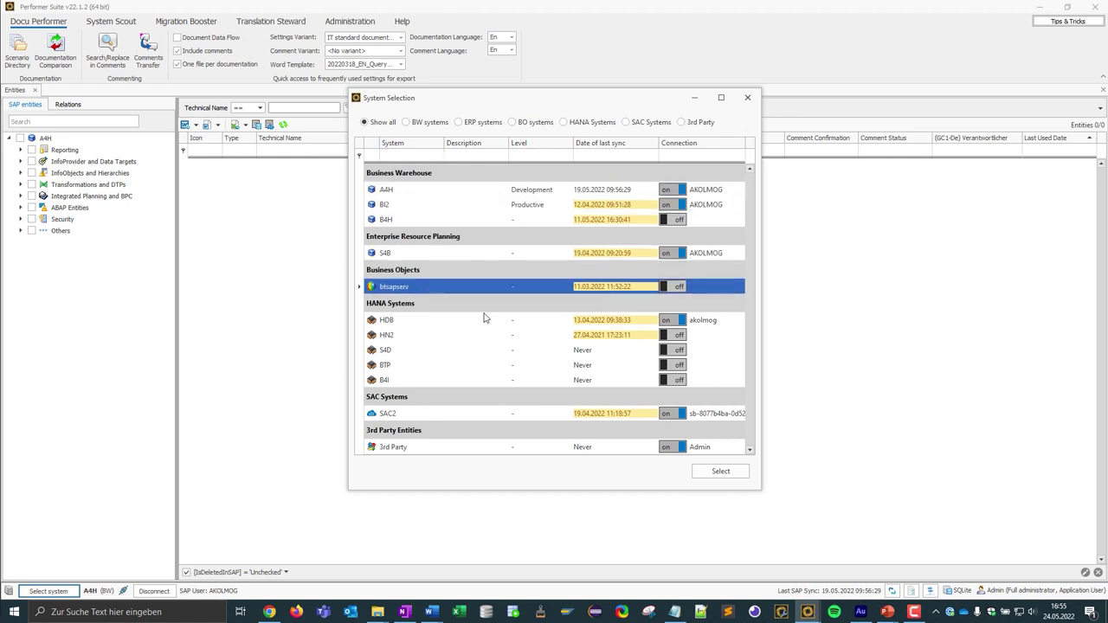
{"action": "left_click", "coordinate": [422, 290]}
{"action": "left_click", "coordinate": [432, 337]}
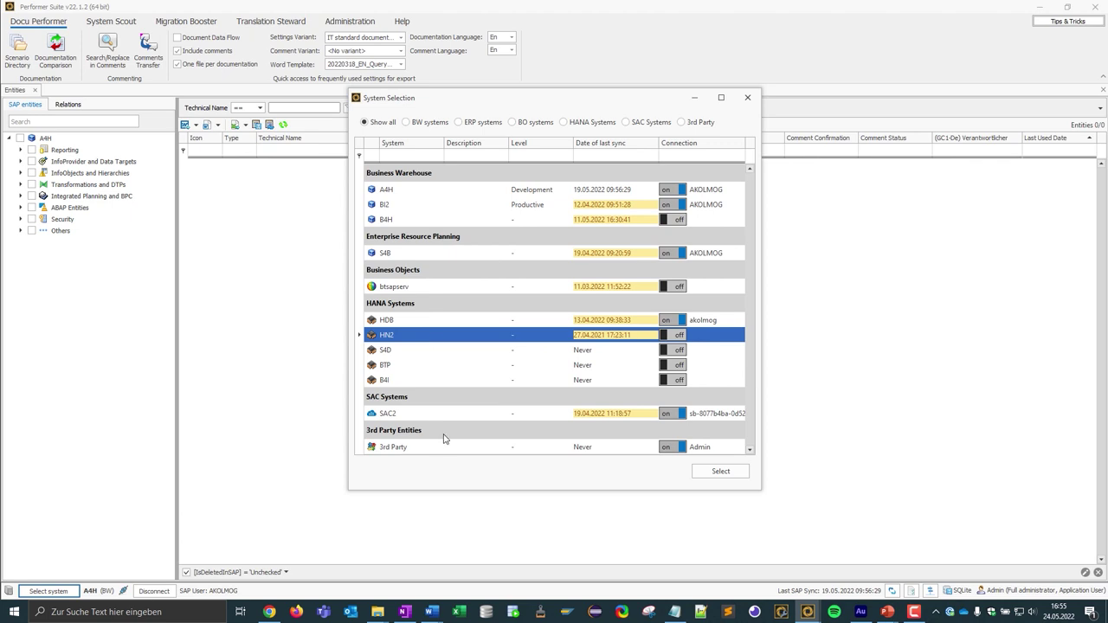
{"action": "left_click", "coordinate": [410, 419]}
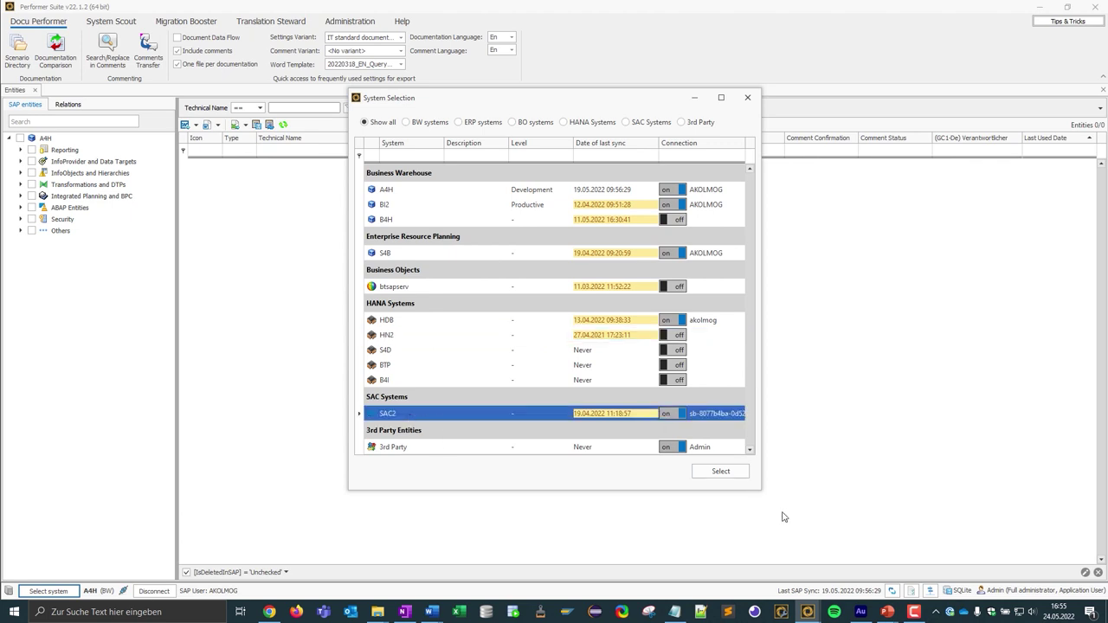
{"action": "mouse_move", "coordinate": [886, 617]}
{"action": "left_click", "coordinate": [890, 561]}
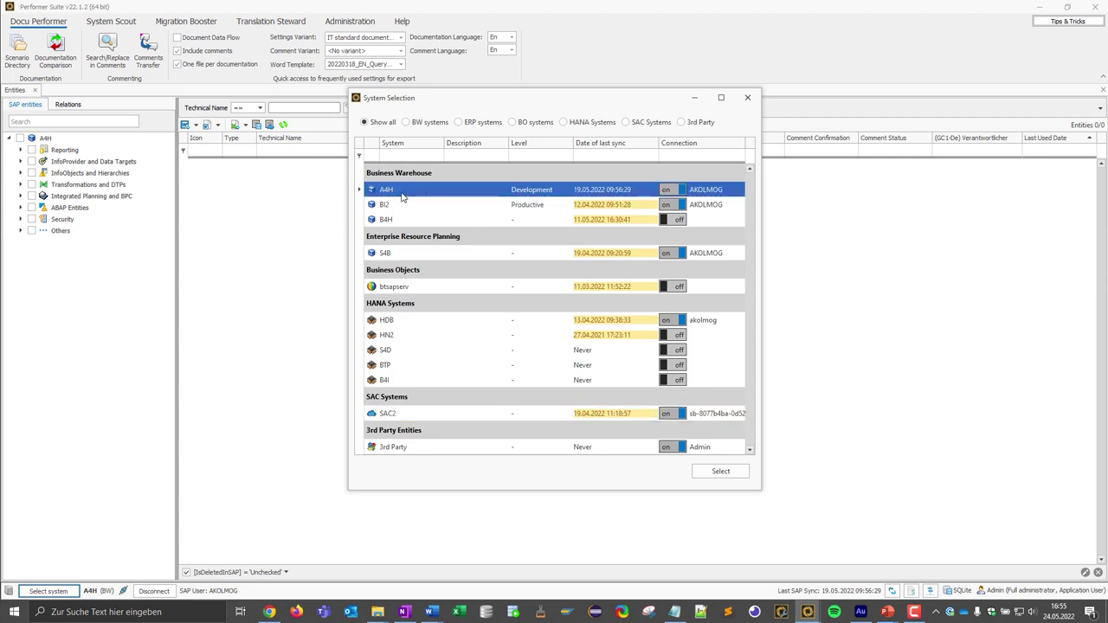
{"action": "left_click", "coordinate": [721, 473]}
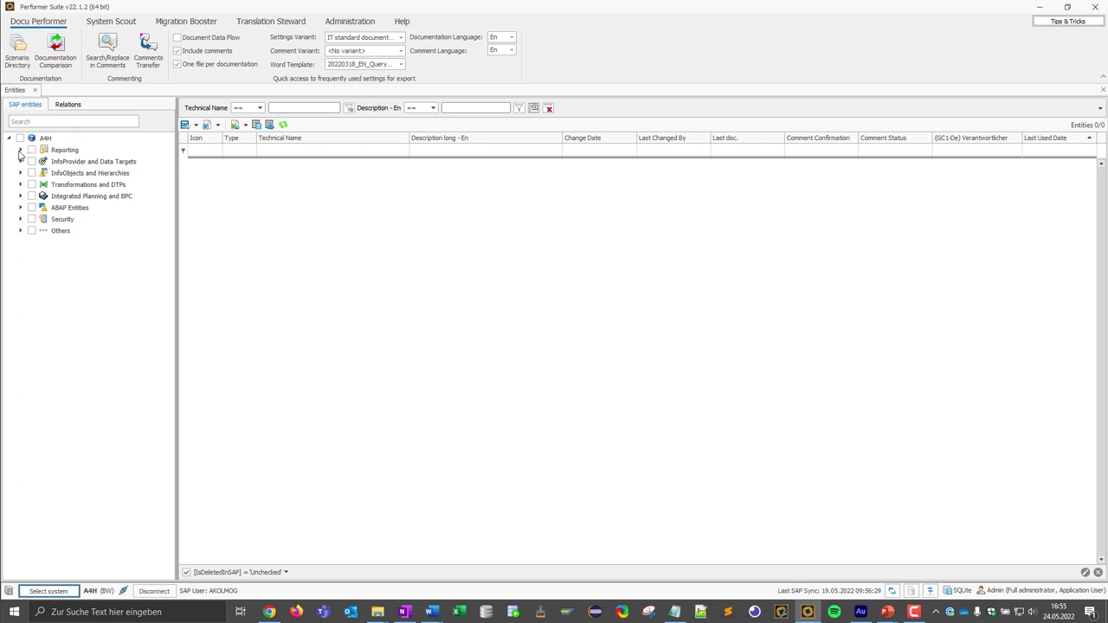
Step: Expand the Reporting, InfoProvider and Data Targets, InfoObjects and Hierarchies, and Transformations and DTPs categories of A4H
{"action": "left_click", "coordinate": [20, 150]}
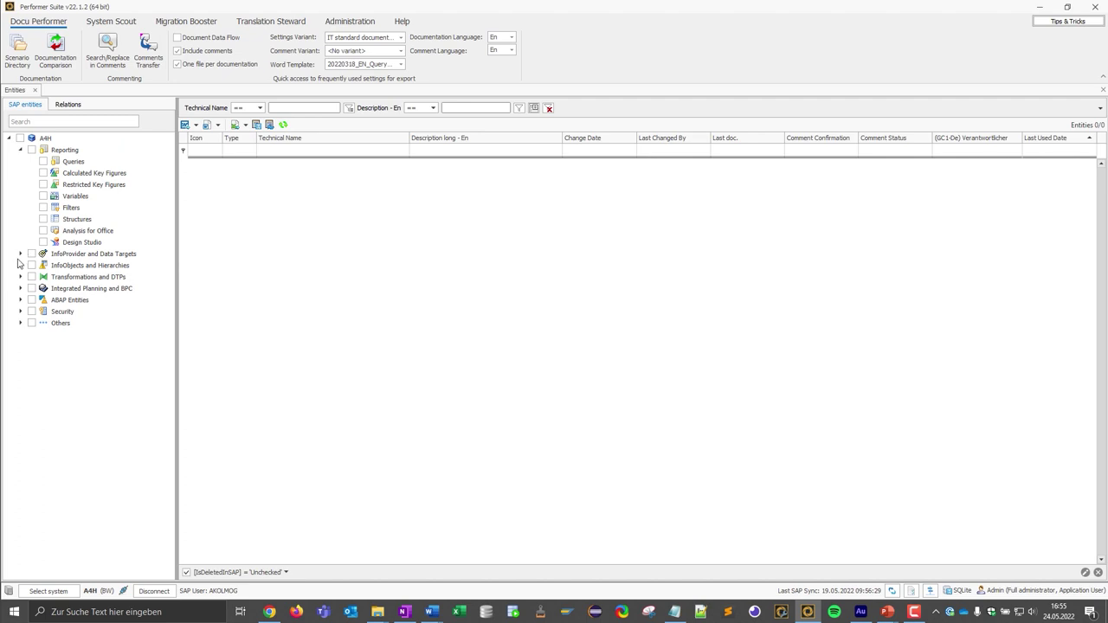
{"action": "left_click", "coordinate": [67, 150]}
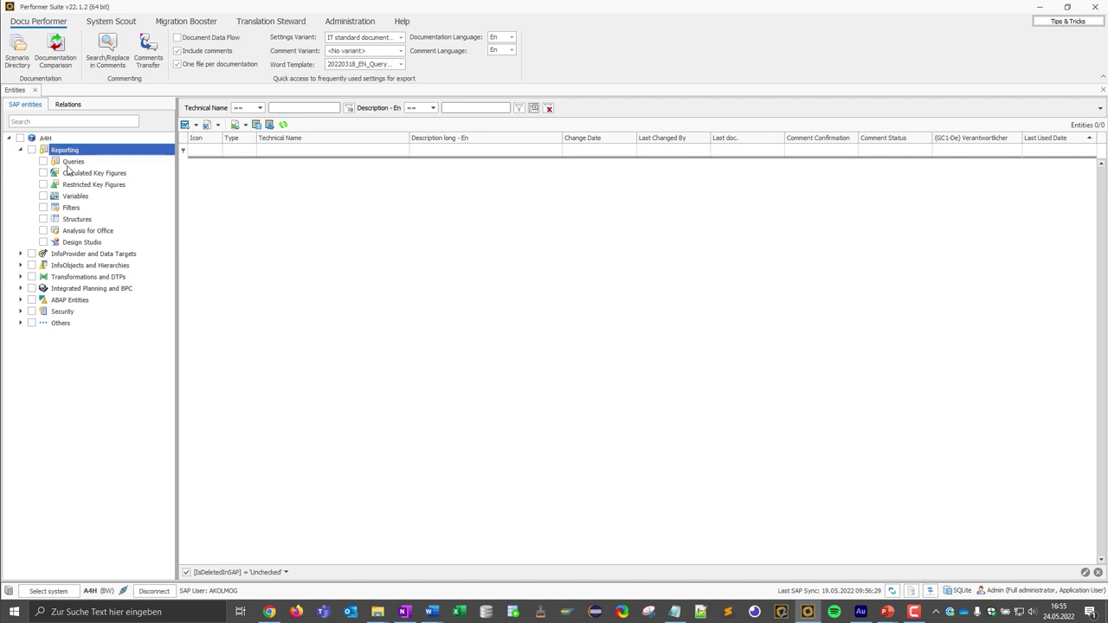
{"action": "left_click", "coordinate": [69, 163]}
{"action": "left_click", "coordinate": [107, 176]}
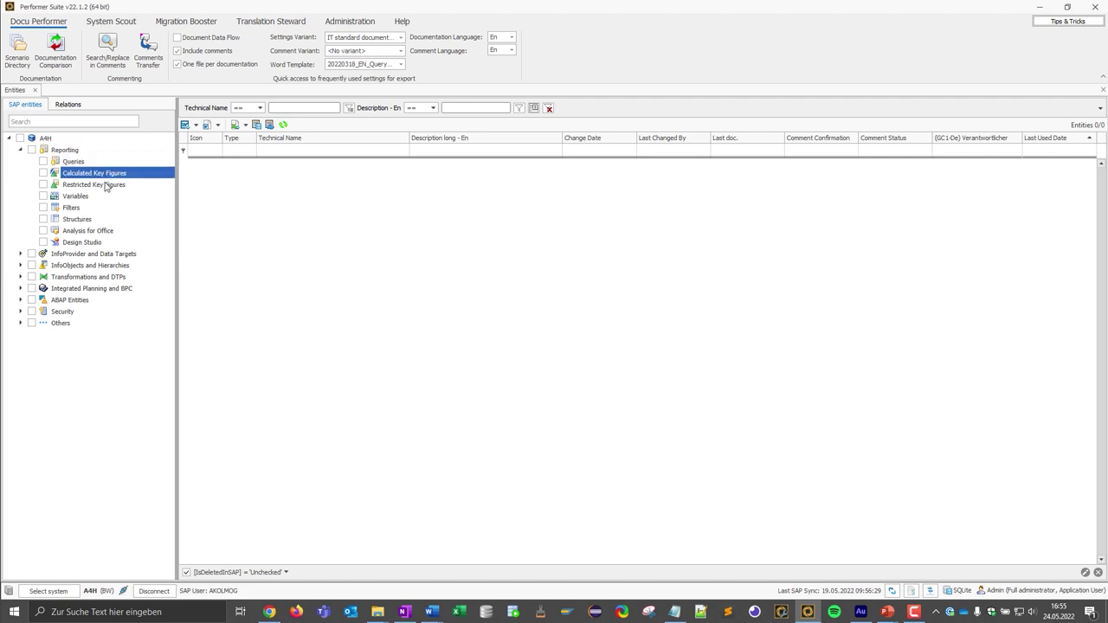
{"action": "left_click", "coordinate": [20, 254]}
{"action": "left_click", "coordinate": [85, 257]}
{"action": "left_click", "coordinate": [87, 264]}
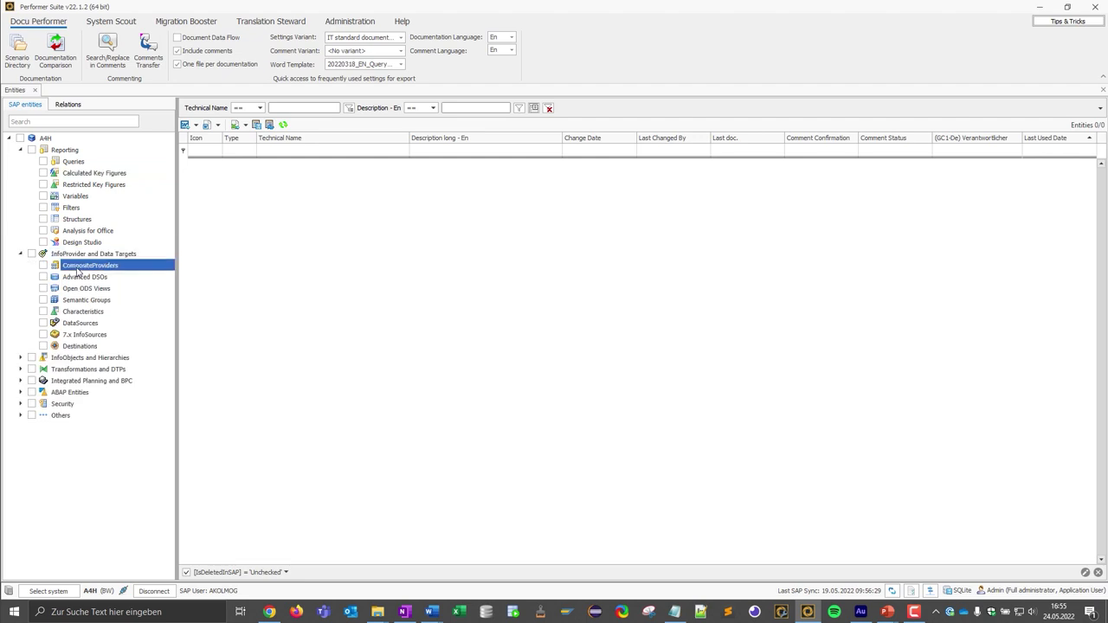
{"action": "left_click", "coordinate": [88, 278]}
{"action": "left_click", "coordinate": [19, 358]}
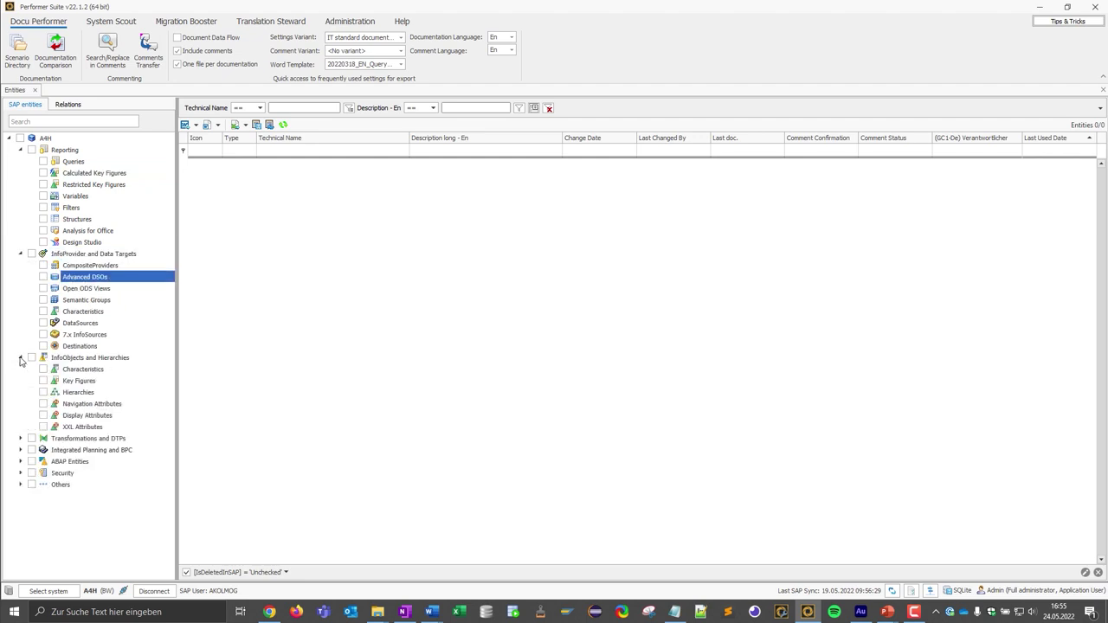
{"action": "left_click", "coordinate": [82, 369]}
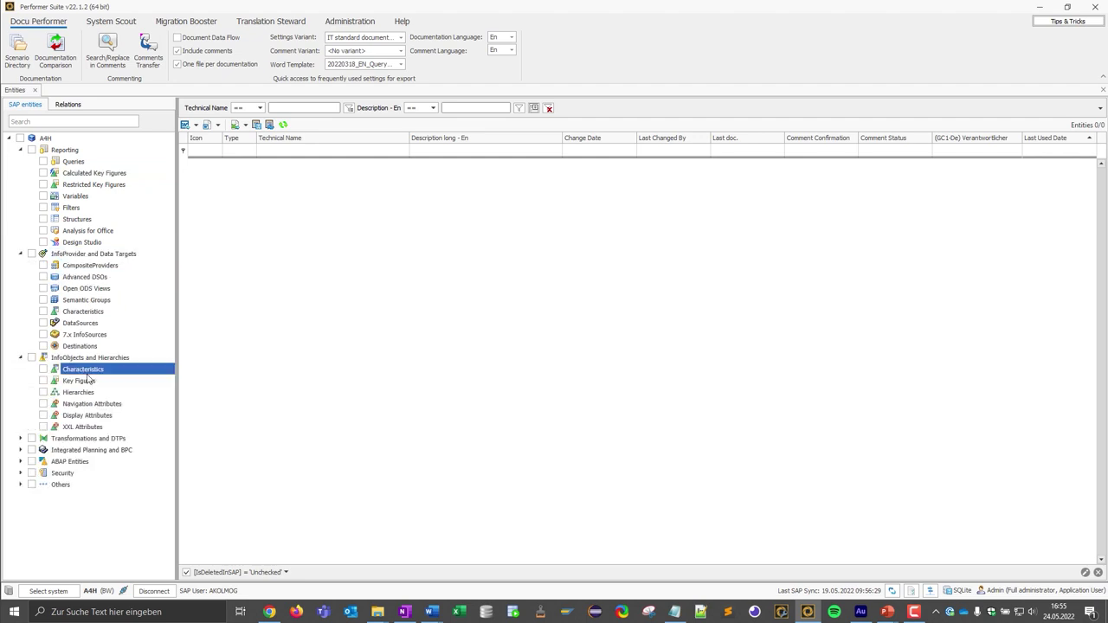
{"action": "left_click", "coordinate": [19, 438]}
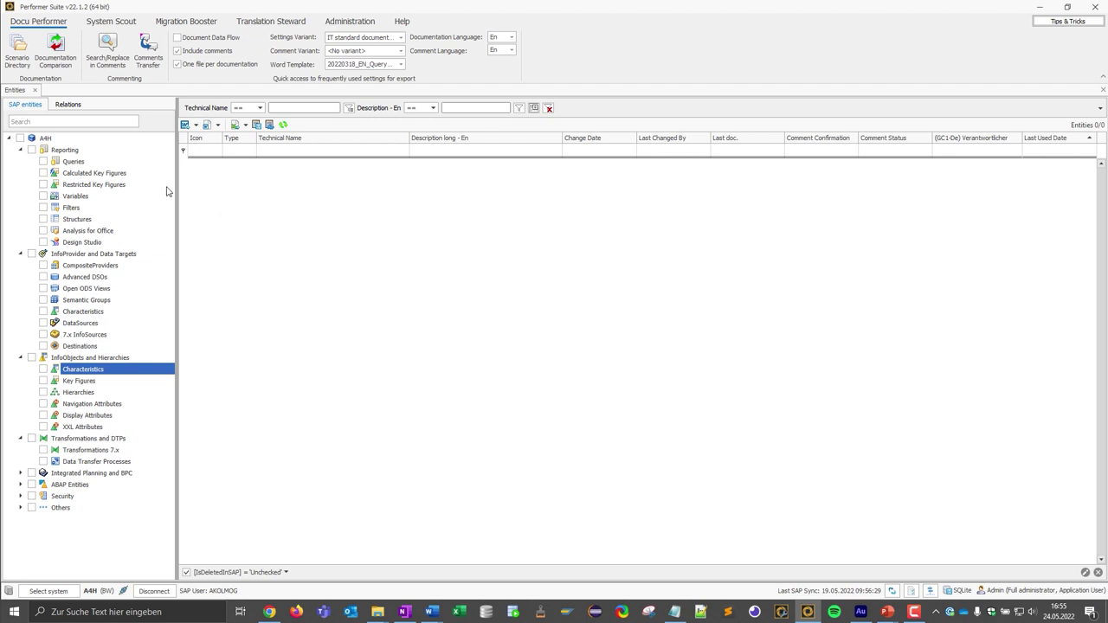
Step: List all Queries from the Reporting category of the A4H system
{"action": "left_click", "coordinate": [44, 162]}
{"action": "left_click", "coordinate": [379, 235]}
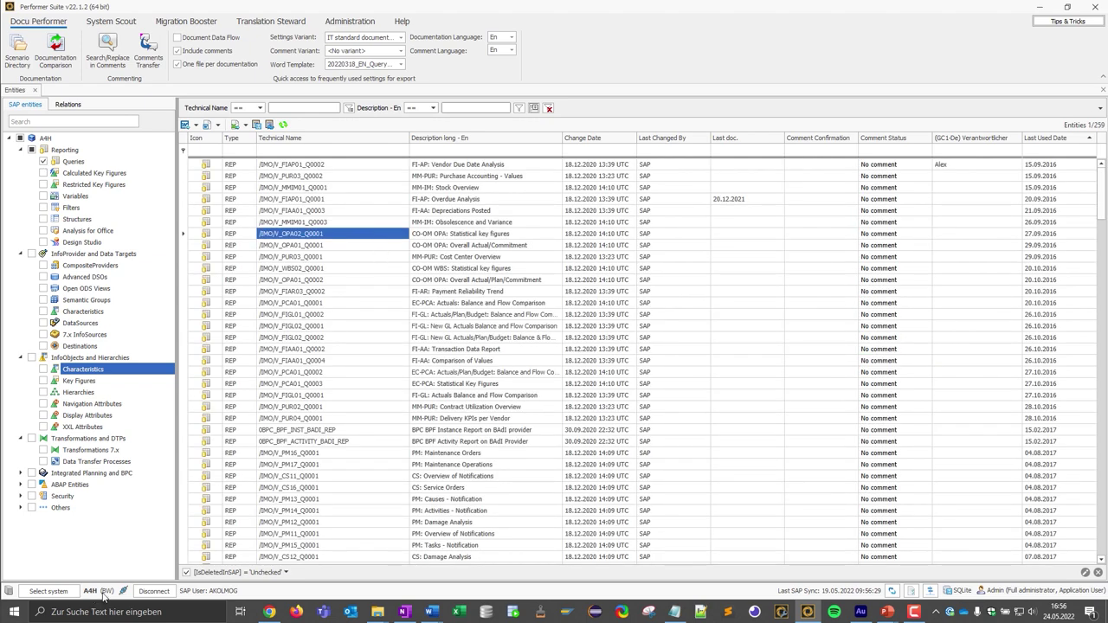
{"action": "left_click", "coordinate": [300, 177]}
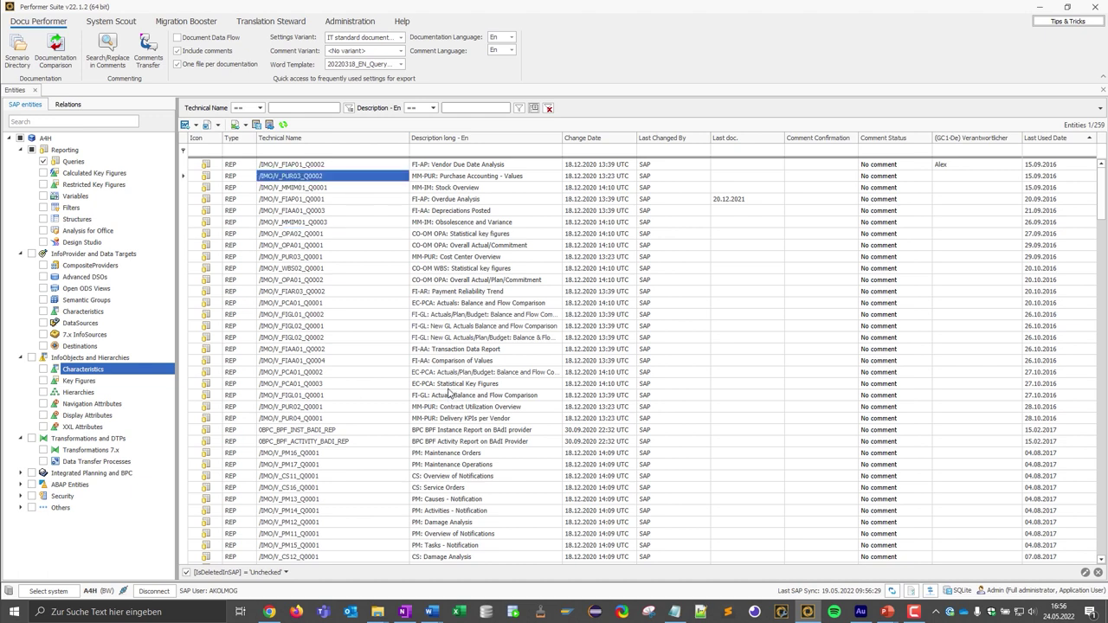
Step: Filter the query list to long English descriptions matching *procure*
{"action": "left_click", "coordinate": [436, 151]}
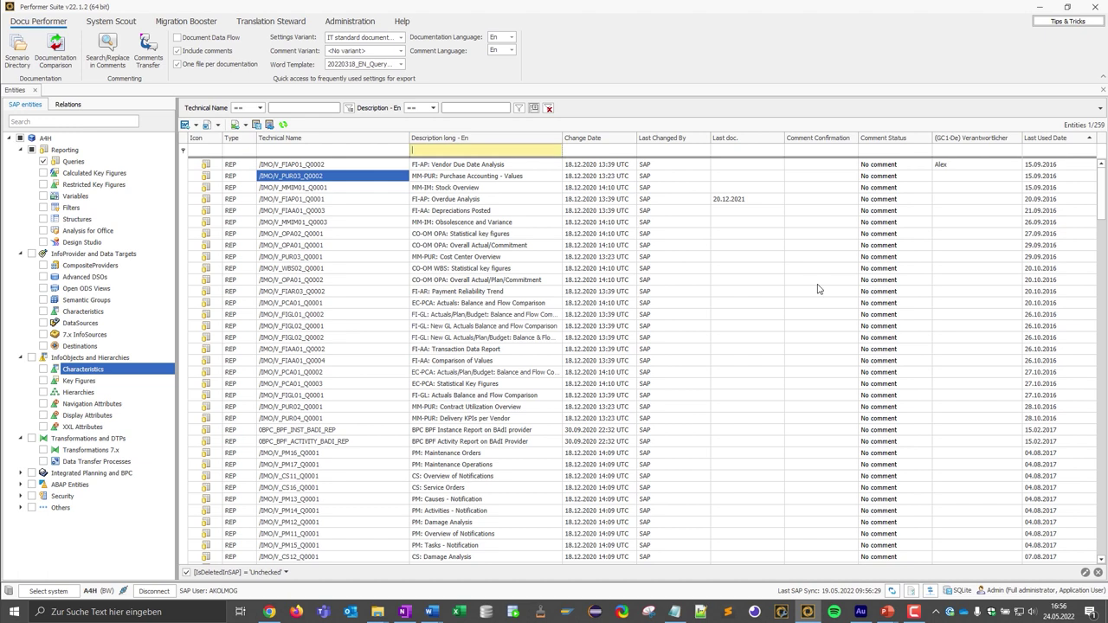
{"action": "type", "text": "procu"}
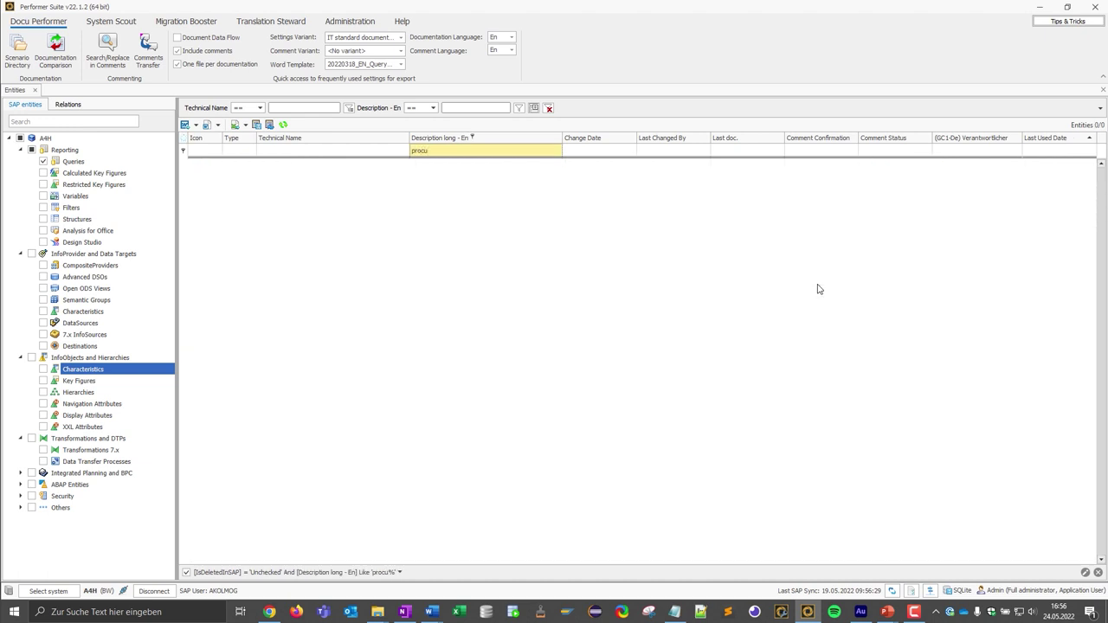
{"action": "key", "text": "ctrl+a"}
{"action": "type", "text": "*procure*"}
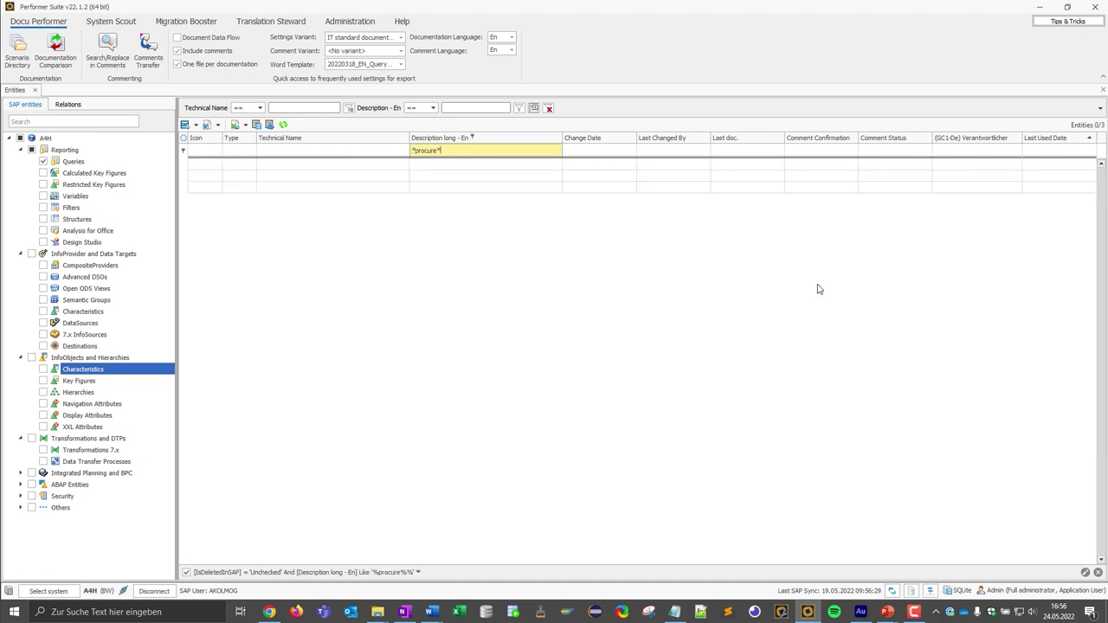
Step: Display the comments of the query ZPURV01_REP_001
{"action": "left_click", "coordinate": [326, 189]}
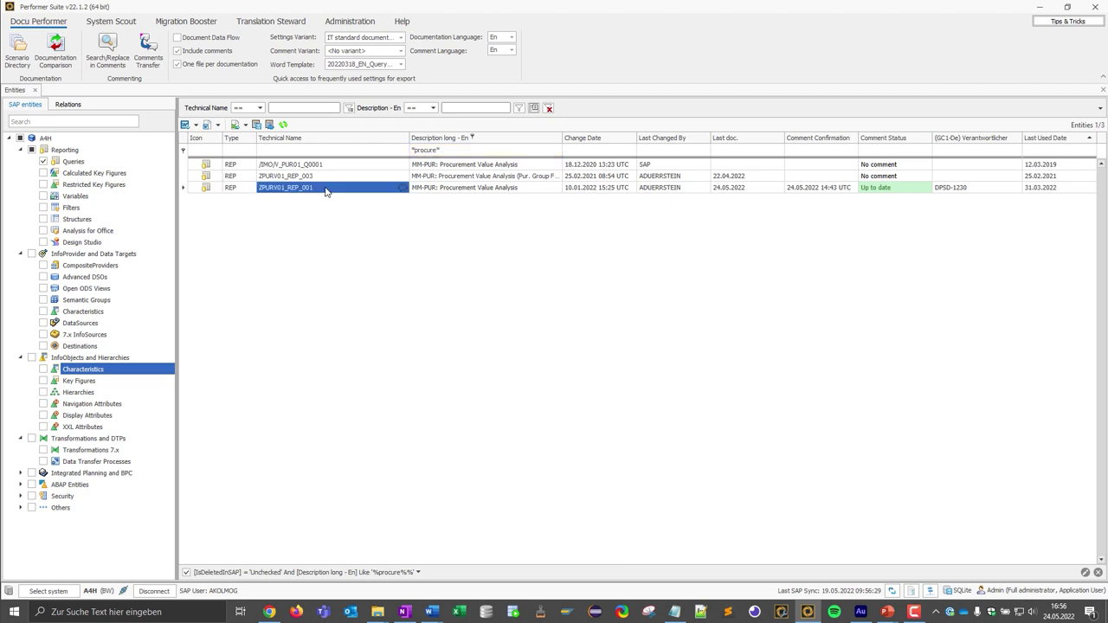
{"action": "right_click", "coordinate": [391, 187]}
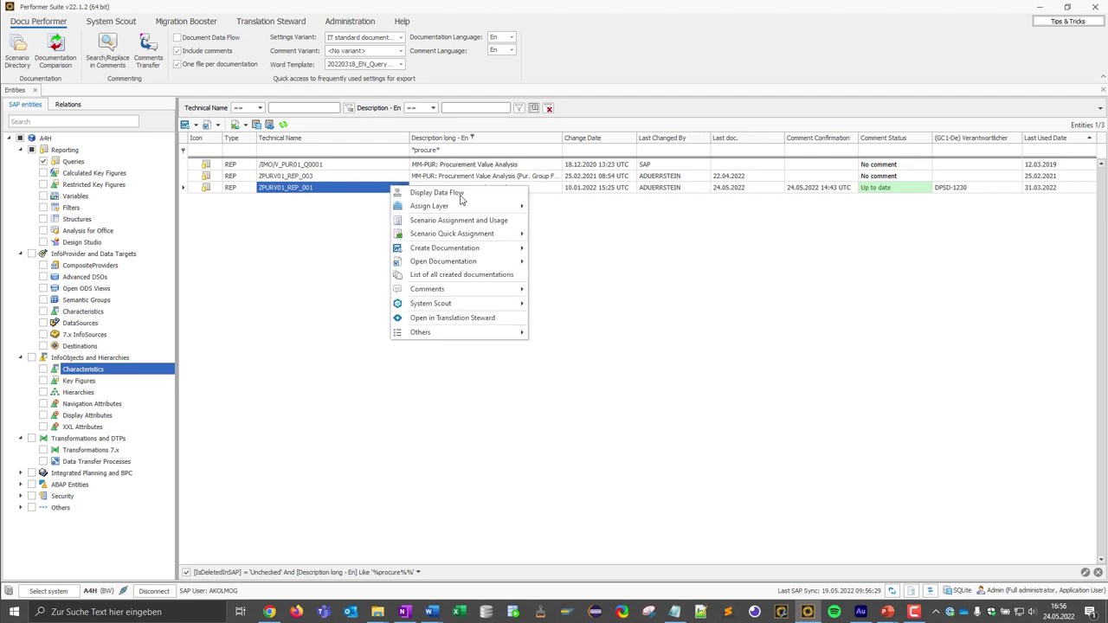
{"action": "mouse_move", "coordinate": [479, 290]}
{"action": "left_click", "coordinate": [590, 293]}
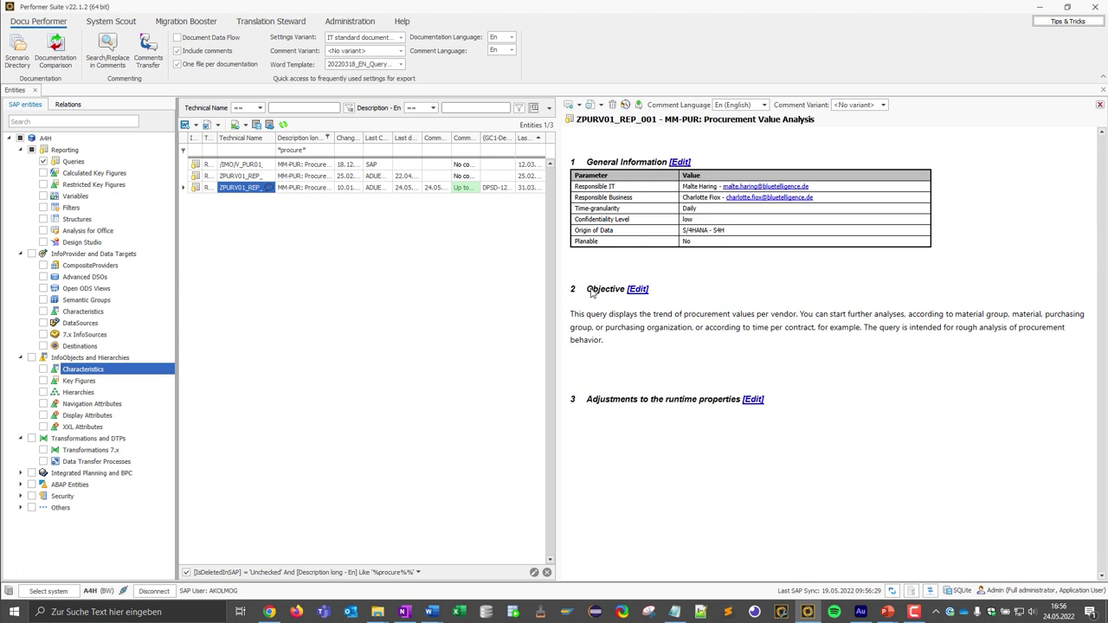
Step: Add "Calculations of this Query are pushed down to HANA Database." to the Adjustments to the runtime properties comment and save it
{"action": "left_click", "coordinate": [753, 400]}
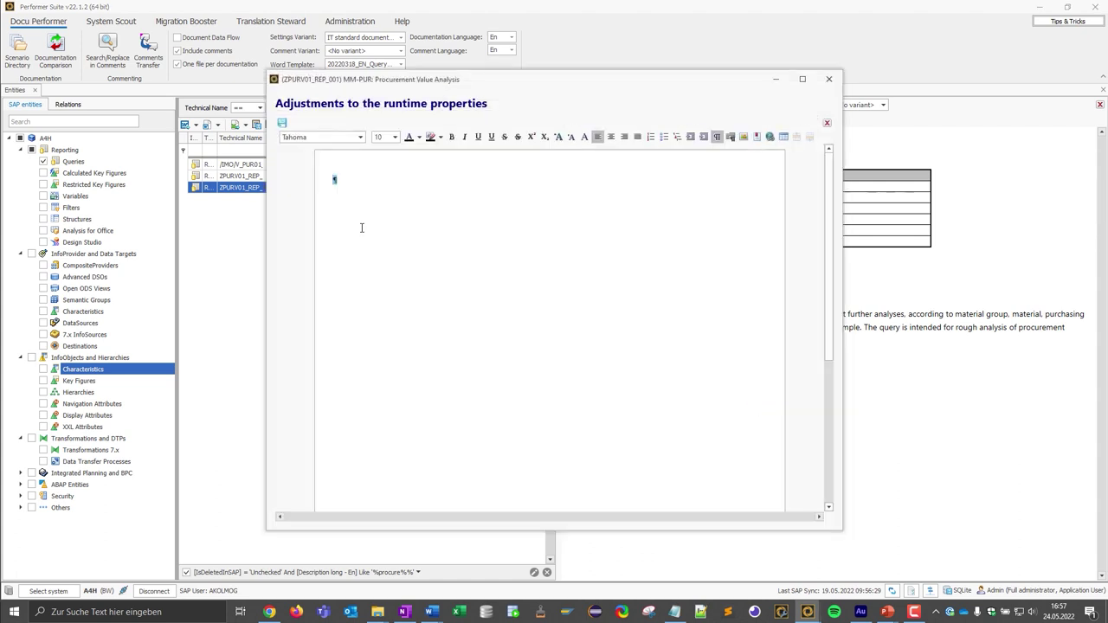
{"action": "type", "text": "Calculations of this Query are pushed down to HANA Database."}
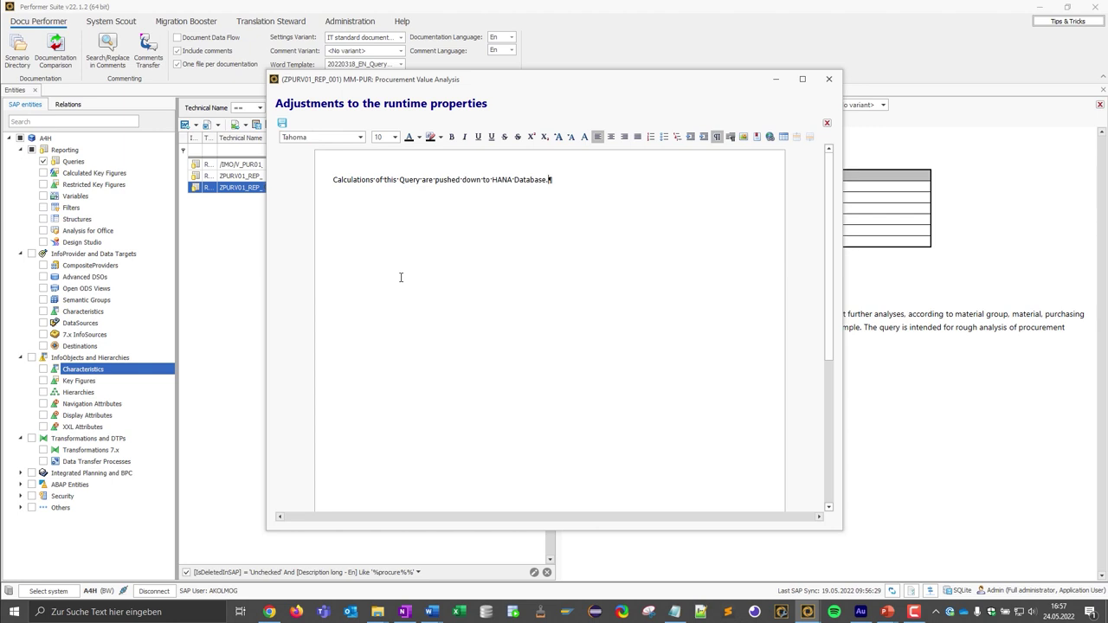
{"action": "left_click", "coordinate": [282, 123]}
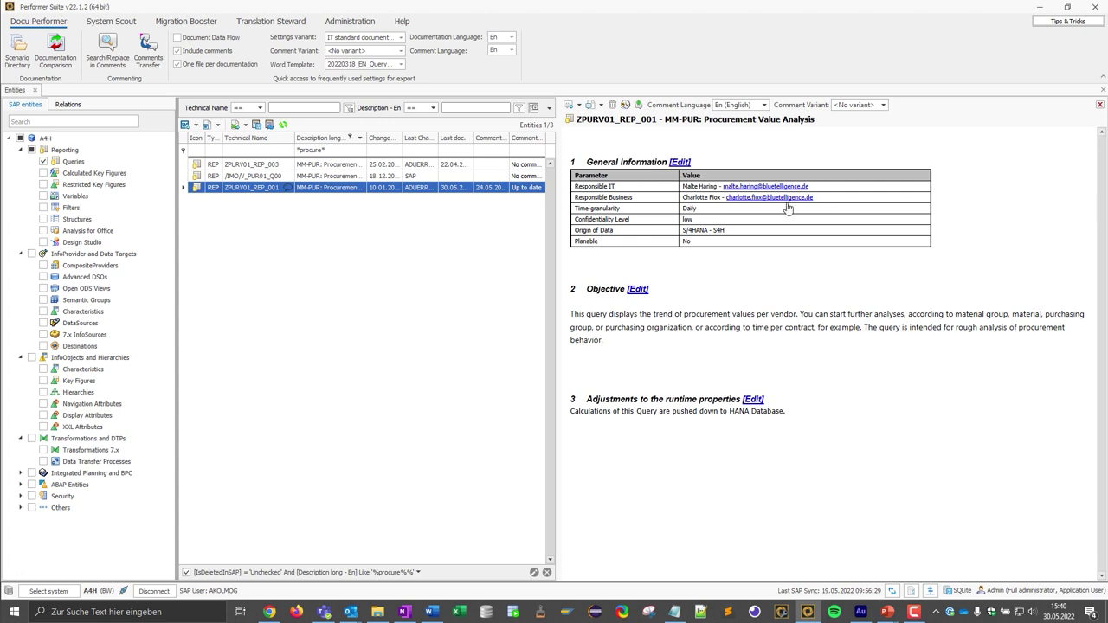
Step: Close the query's comments and check the change date, comment confirmation and comment status of ZPURV01_REP_001
{"action": "left_click", "coordinate": [1099, 104]}
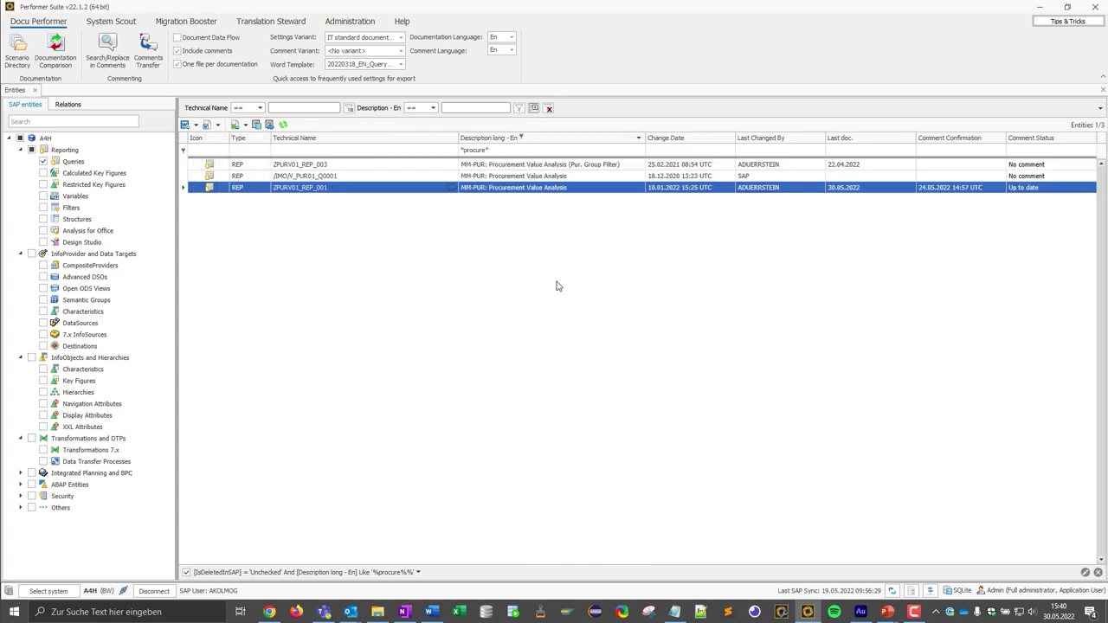
{"action": "left_click", "coordinate": [673, 189]}
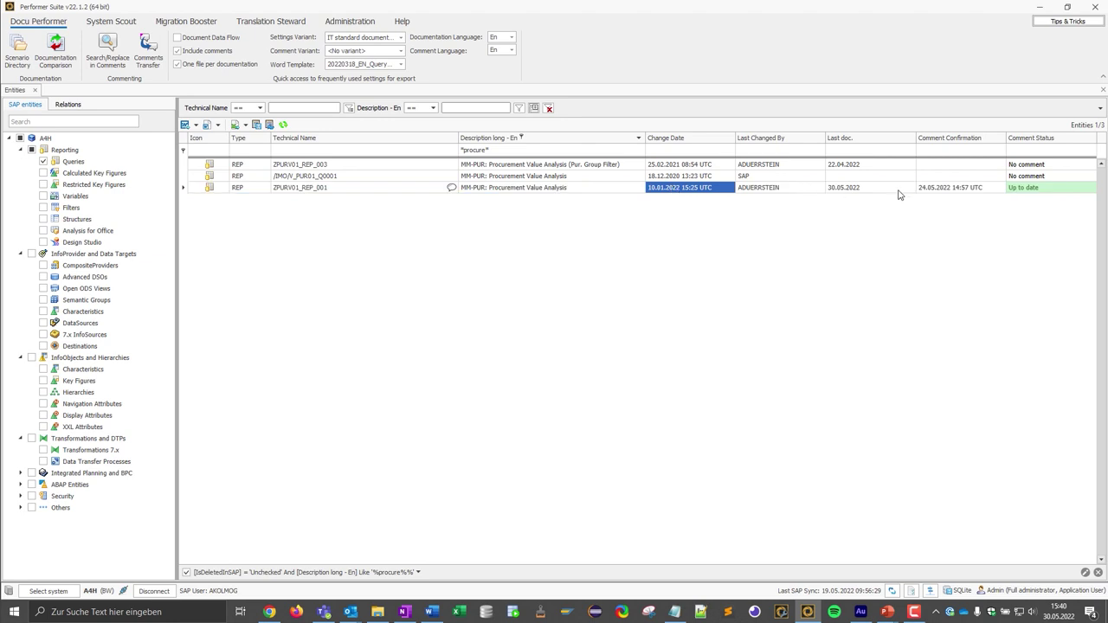
{"action": "left_click", "coordinate": [933, 193]}
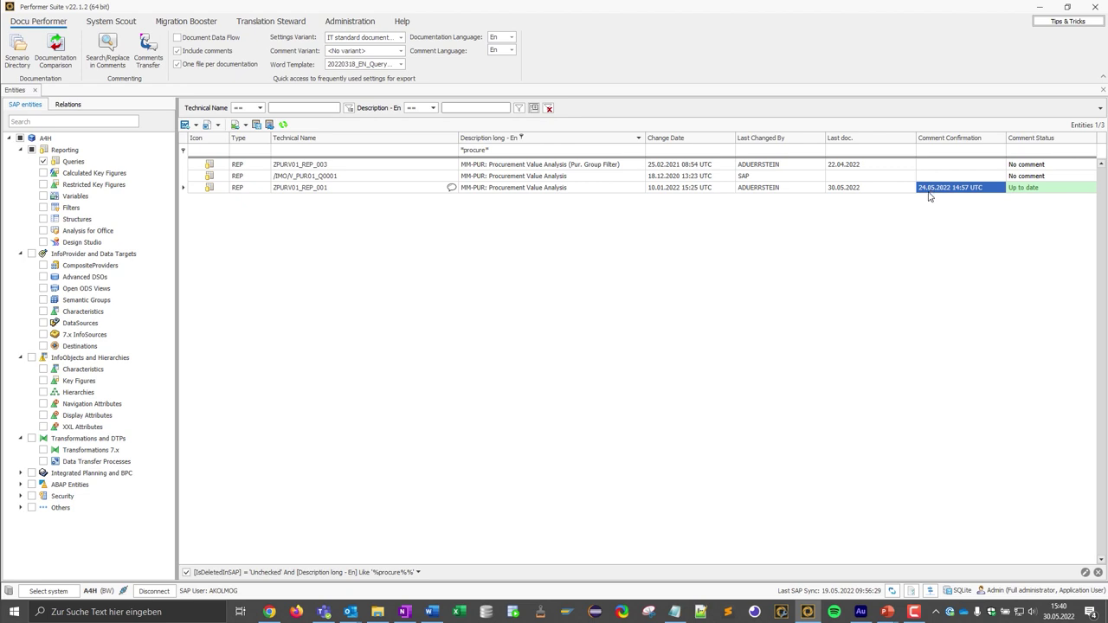
{"action": "left_click", "coordinate": [1056, 192]}
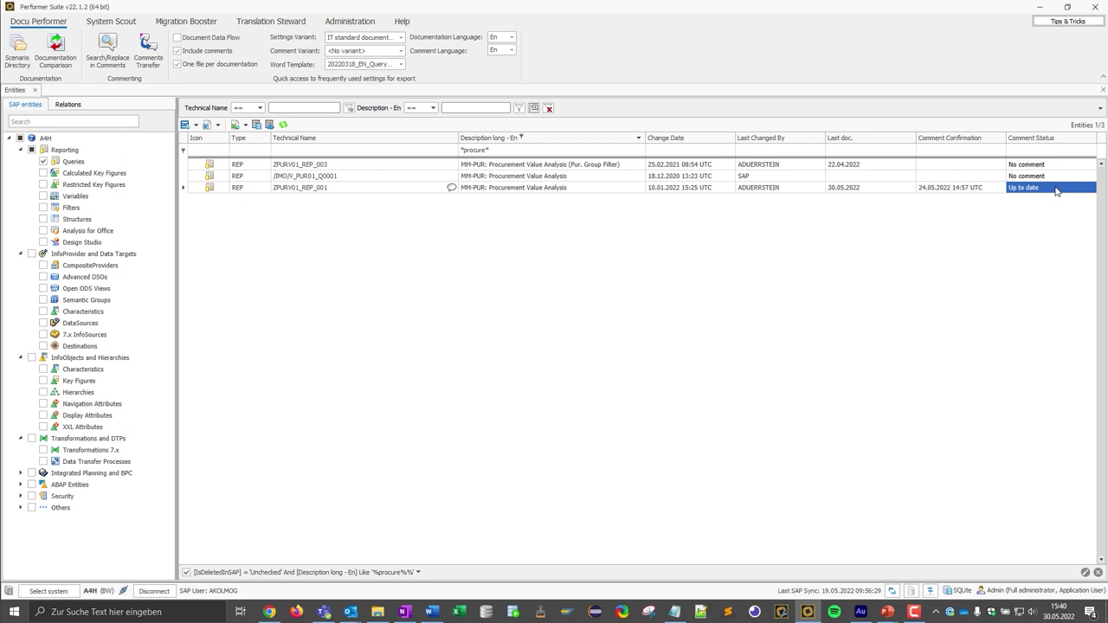
Step: Create docx documentation for the query ZPURV01_REP_001 and open the generated document in Word
{"action": "right_click", "coordinate": [373, 188]}
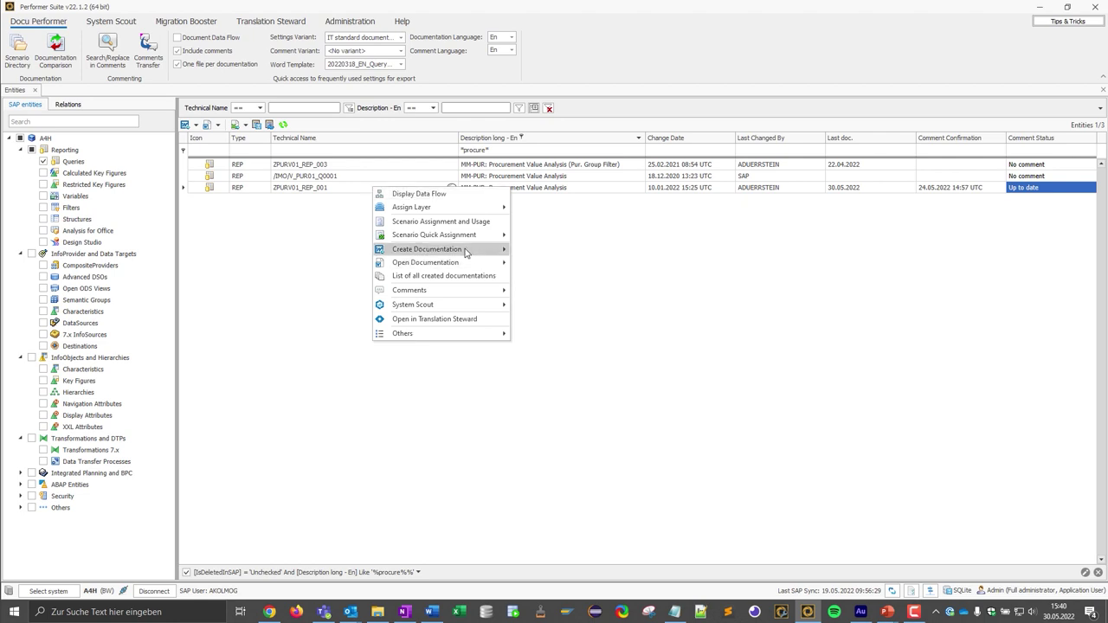
{"action": "mouse_move", "coordinate": [466, 252]}
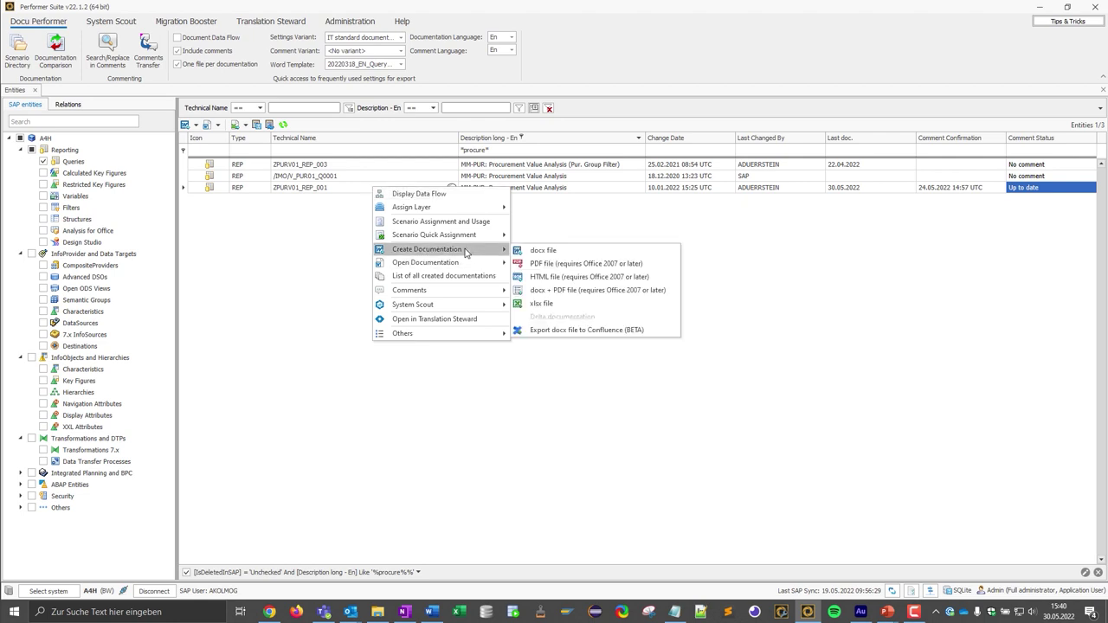
{"action": "left_click", "coordinate": [542, 250]}
{"action": "left_click", "coordinate": [498, 341]}
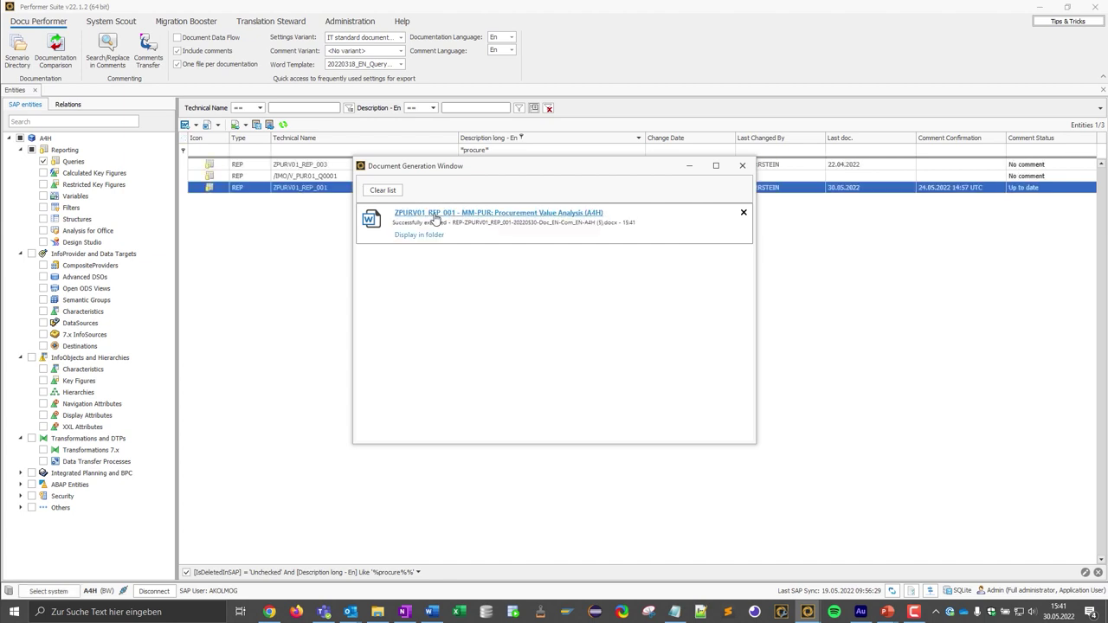
{"action": "left_click", "coordinate": [434, 216]}
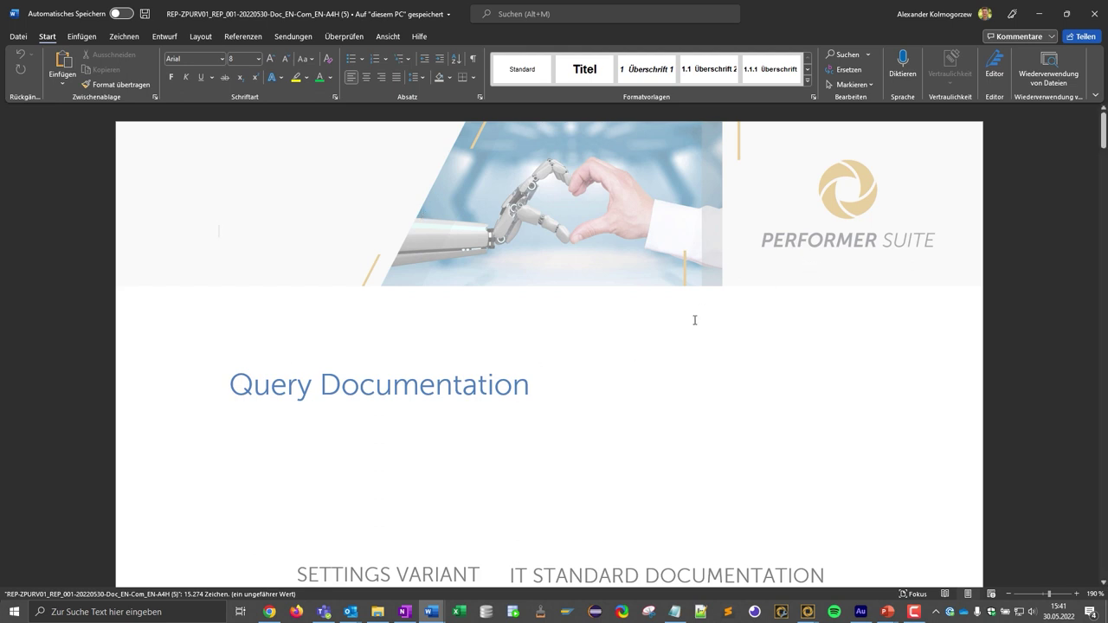
Step: Show the navigation pane with the headings of the generated query documentation
{"action": "scroll", "coordinate": [676, 324], "scroll_direction": "down", "scroll_amount": 2, "text": "ctrl"}
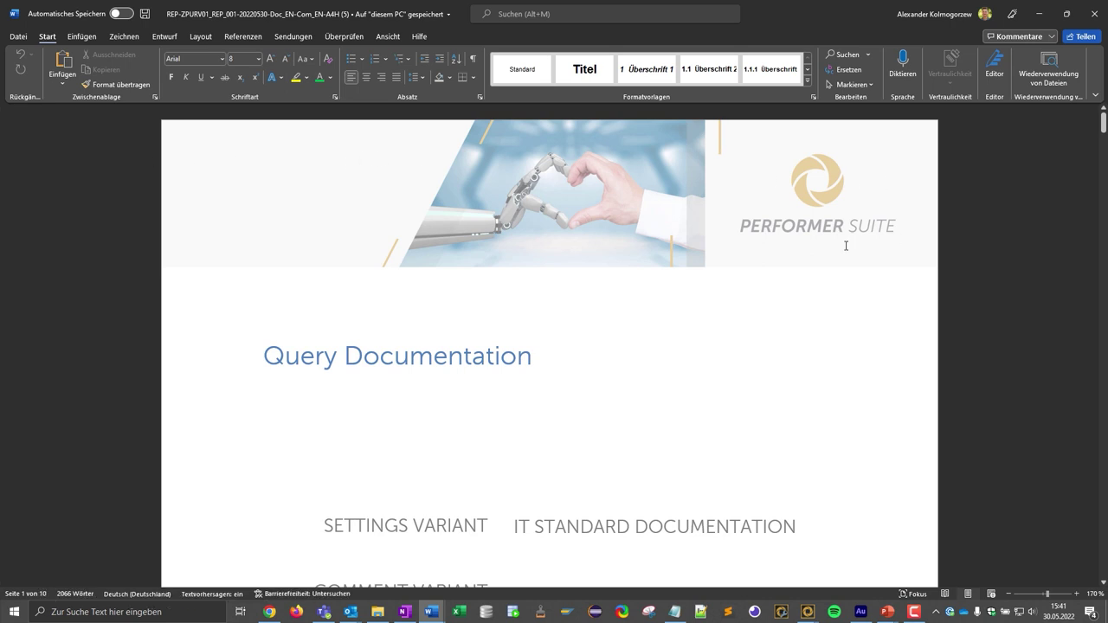
{"action": "left_click", "coordinate": [388, 36]}
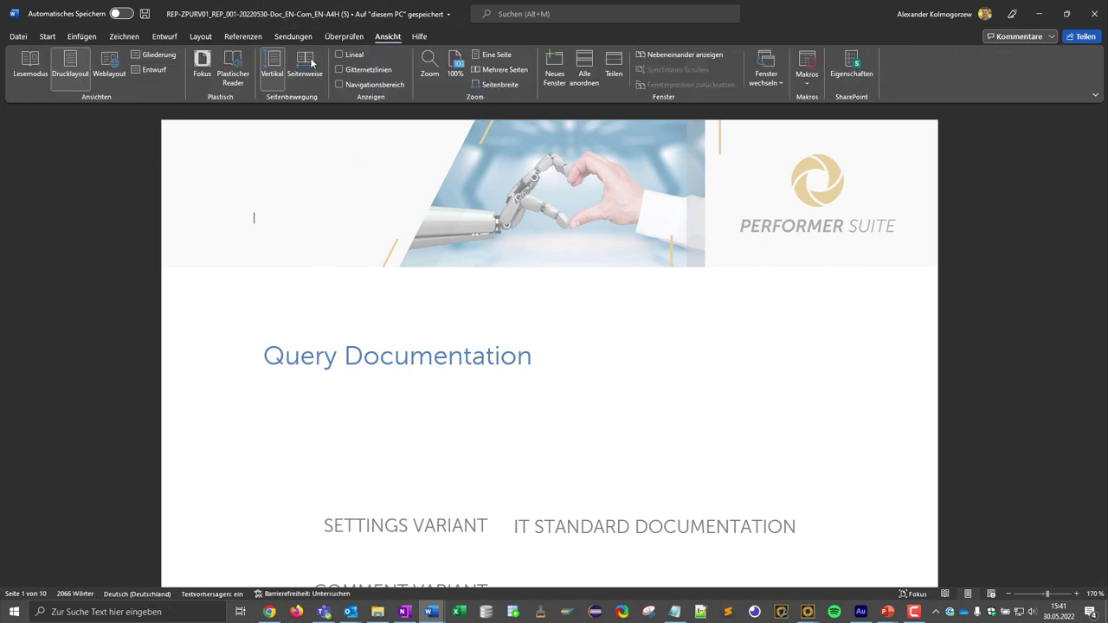
{"action": "left_click", "coordinate": [348, 85]}
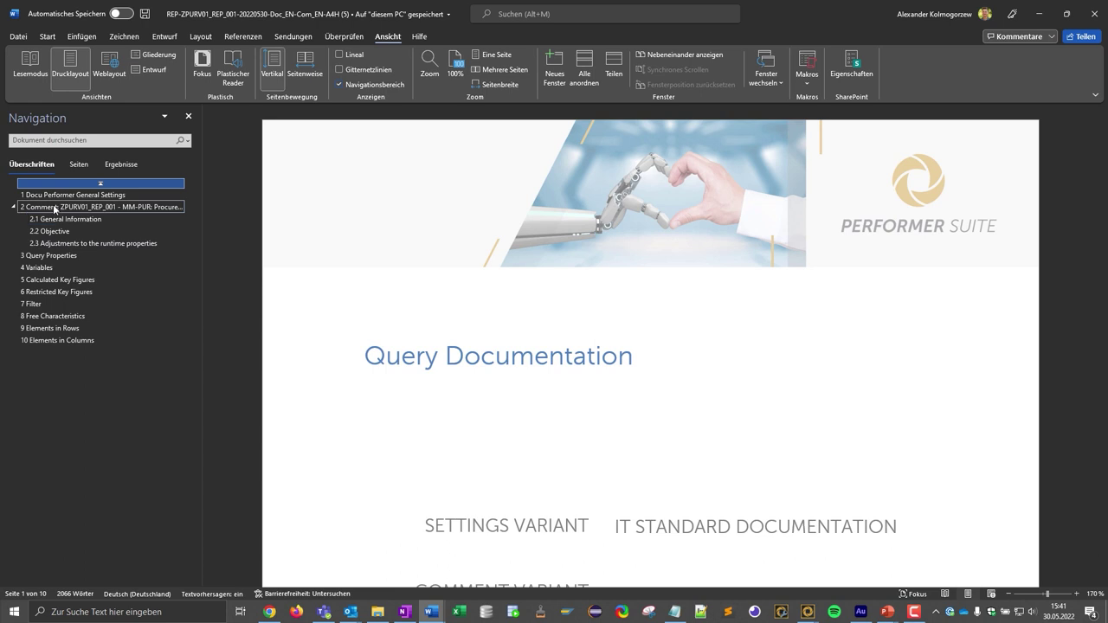
Step: Review the general information, objective and adjustments to the runtime properties in chapter 2, the comment on ZPURV01_REP_001
{"action": "left_click", "coordinate": [53, 208]}
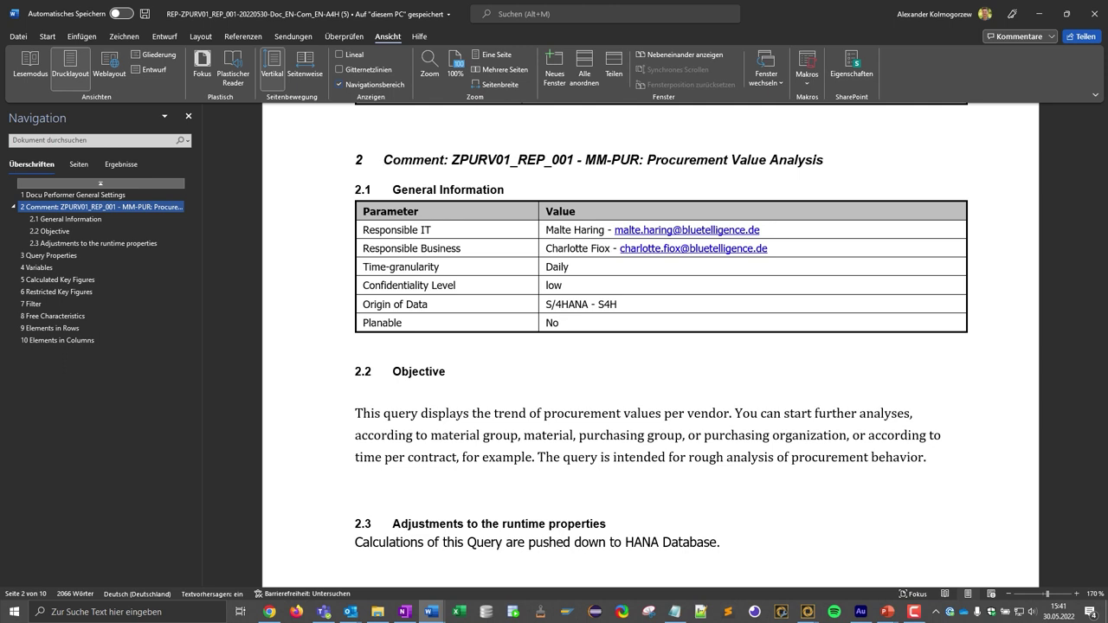
{"action": "left_click", "coordinate": [407, 543]}
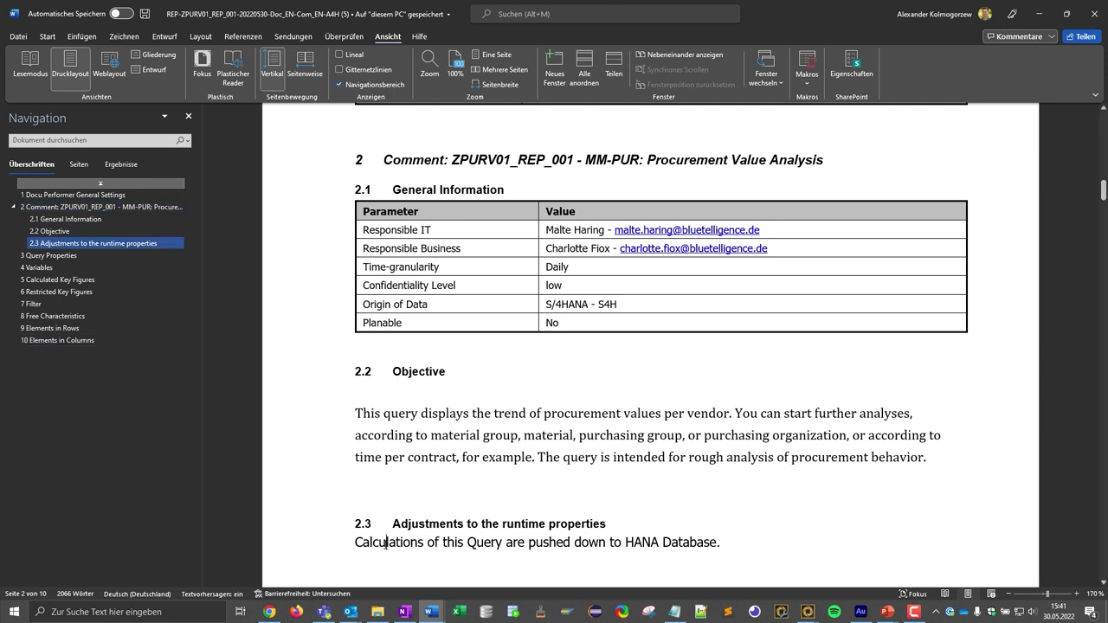
{"action": "triple_click", "coordinate": [387, 543]}
{"action": "left_click", "coordinate": [377, 543]}
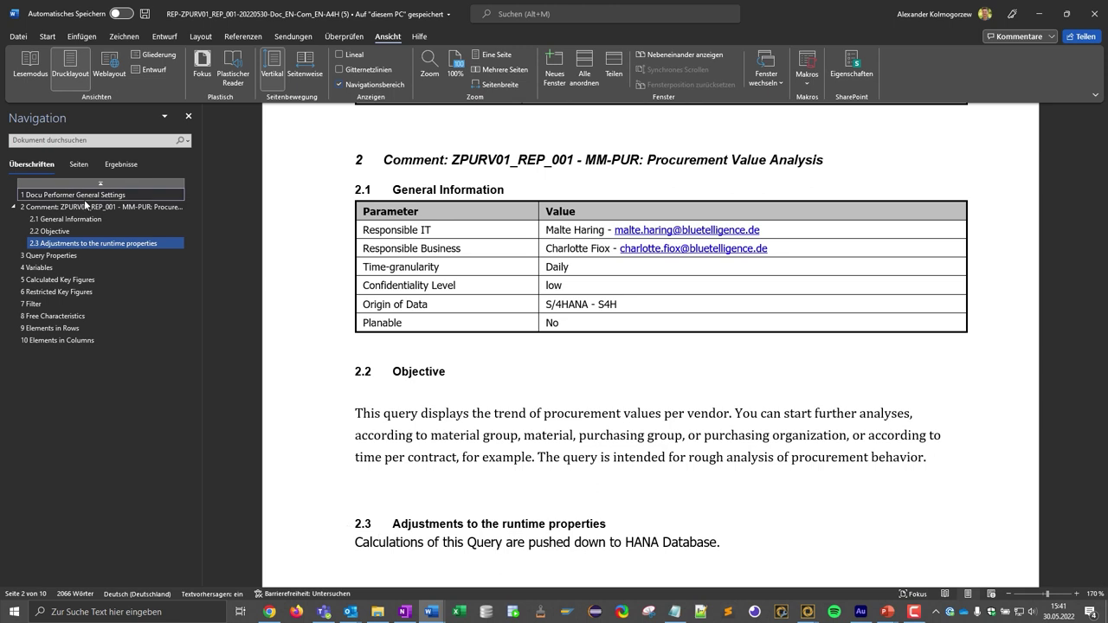
Step: Review the Query Properties, Variables and Calculated Key Figures chapters, including the formula and comment of the Average Order Price key figure
{"action": "left_click", "coordinate": [39, 257]}
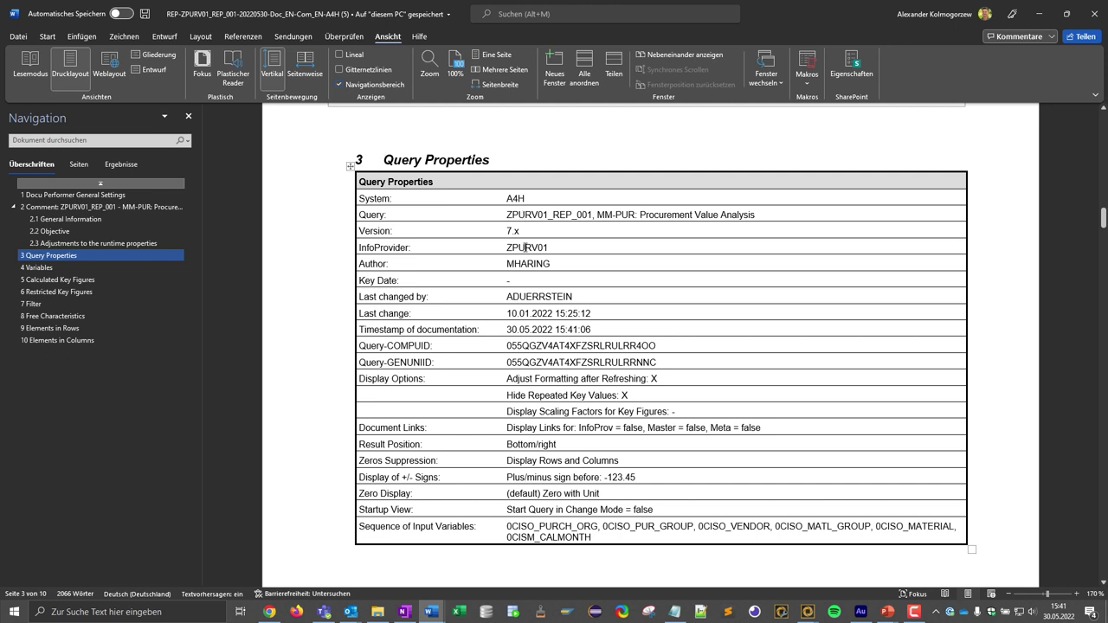
{"action": "left_click", "coordinate": [62, 268]}
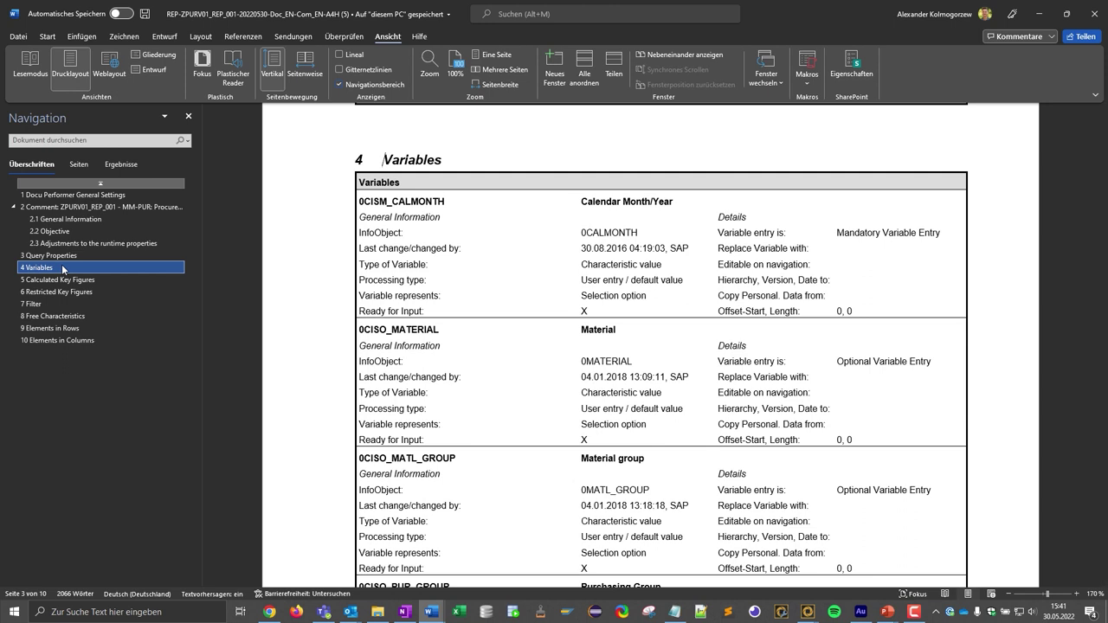
{"action": "left_click", "coordinate": [59, 282]}
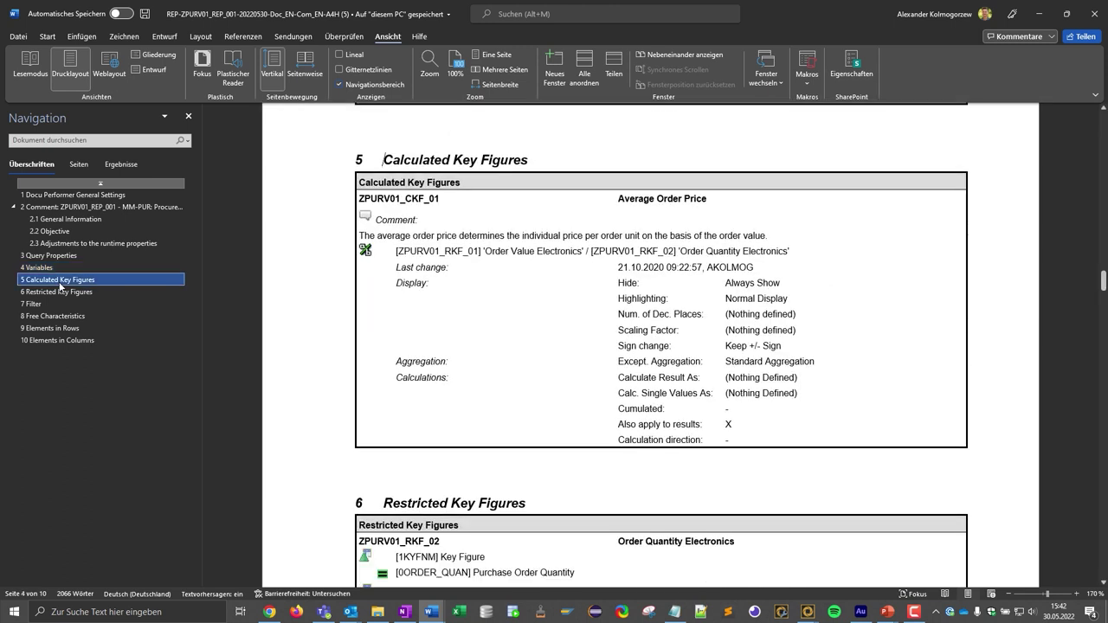
{"action": "left_click_drag", "start_coordinate": [397, 251], "coordinate": [645, 256]}
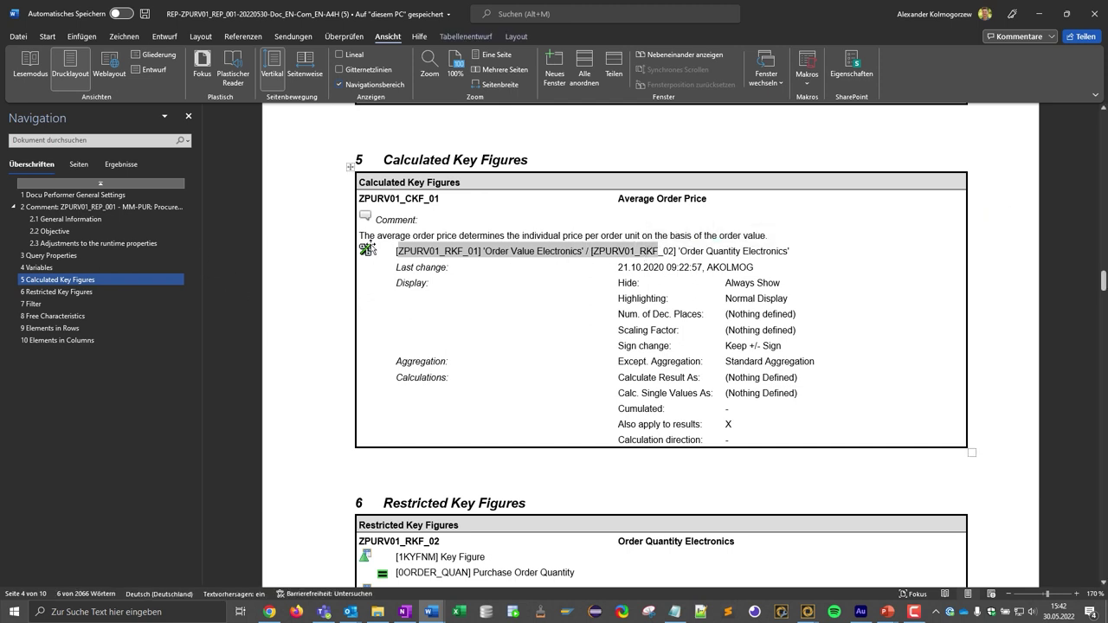
{"action": "left_click", "coordinate": [388, 236]}
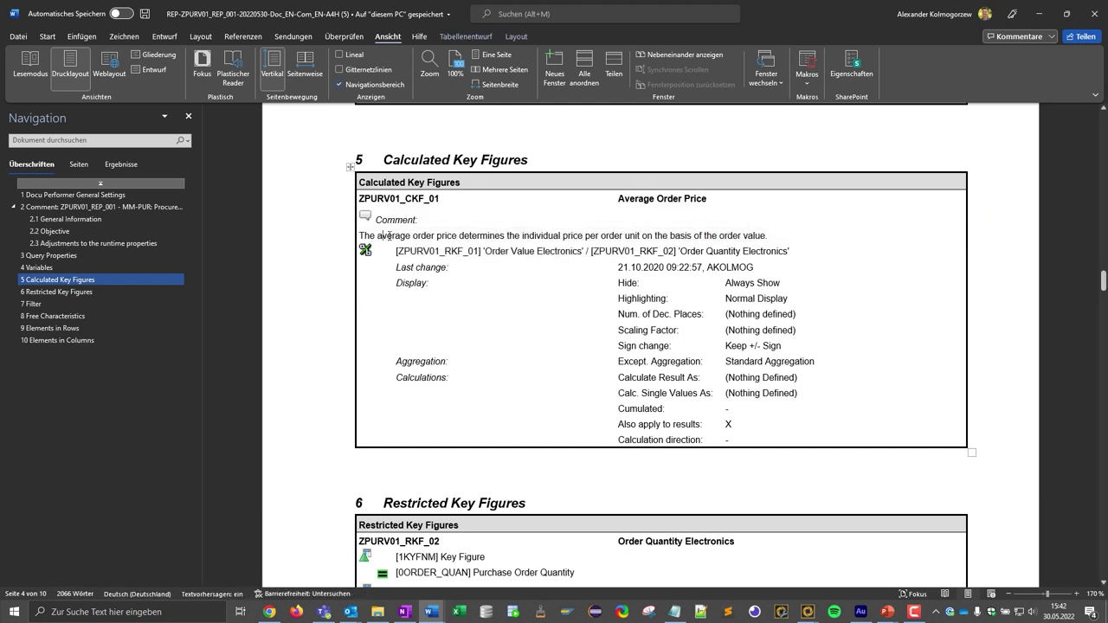
Step: Review the documentation chapters from Restricted Key Figures, Filter and Free Characteristics through Elements in Rows and Elements in Columns
{"action": "left_click", "coordinate": [63, 292]}
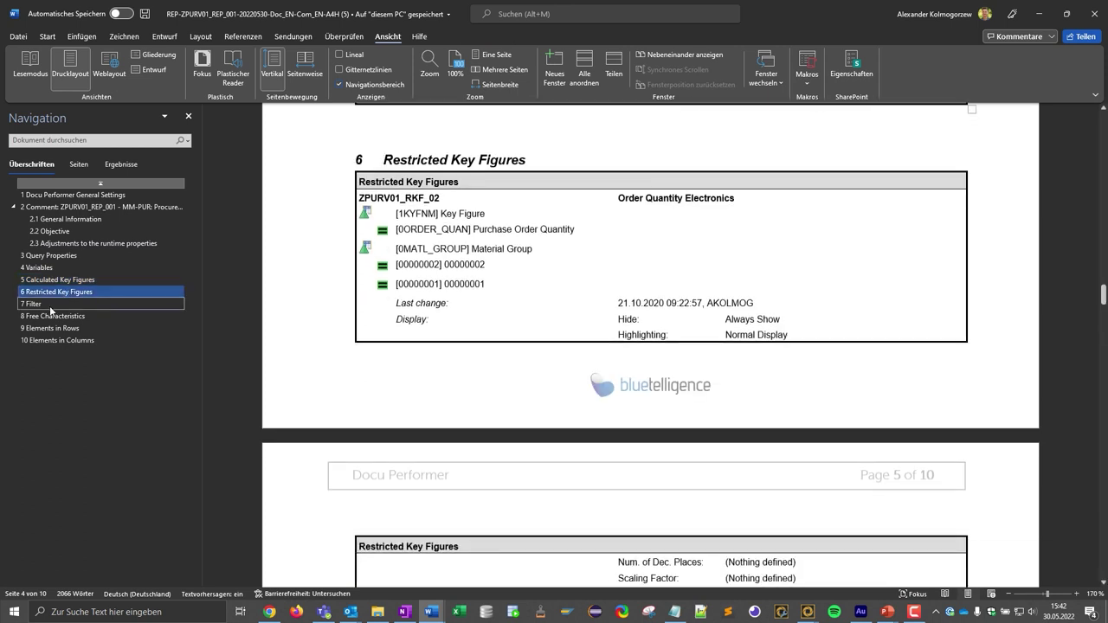
{"action": "left_click", "coordinate": [65, 304]}
{"action": "left_click", "coordinate": [78, 316]}
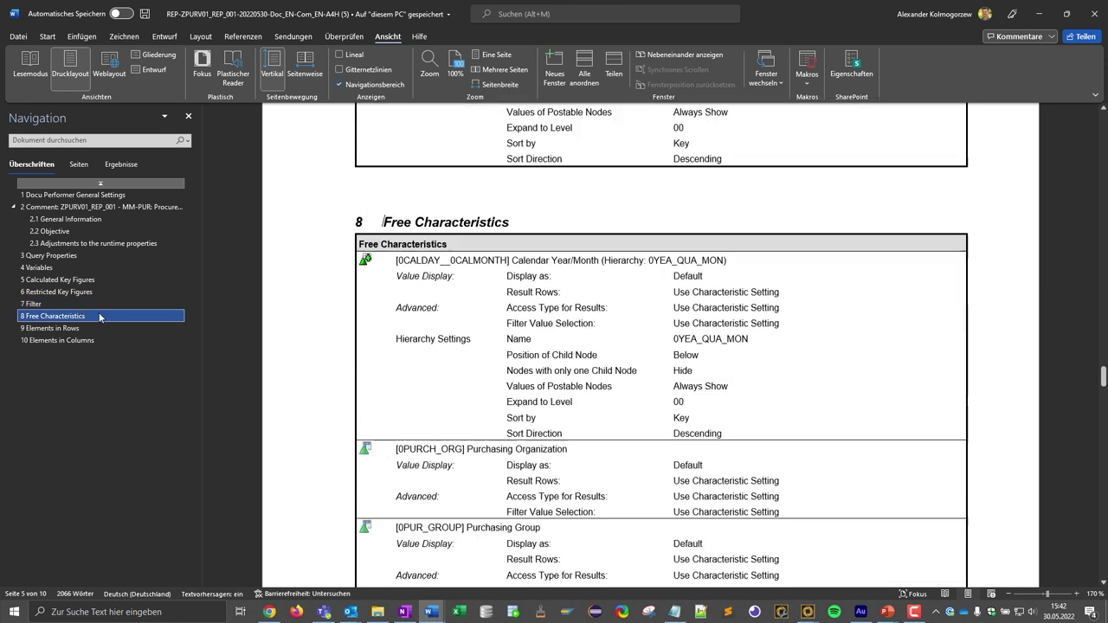
{"action": "left_click", "coordinate": [95, 329]}
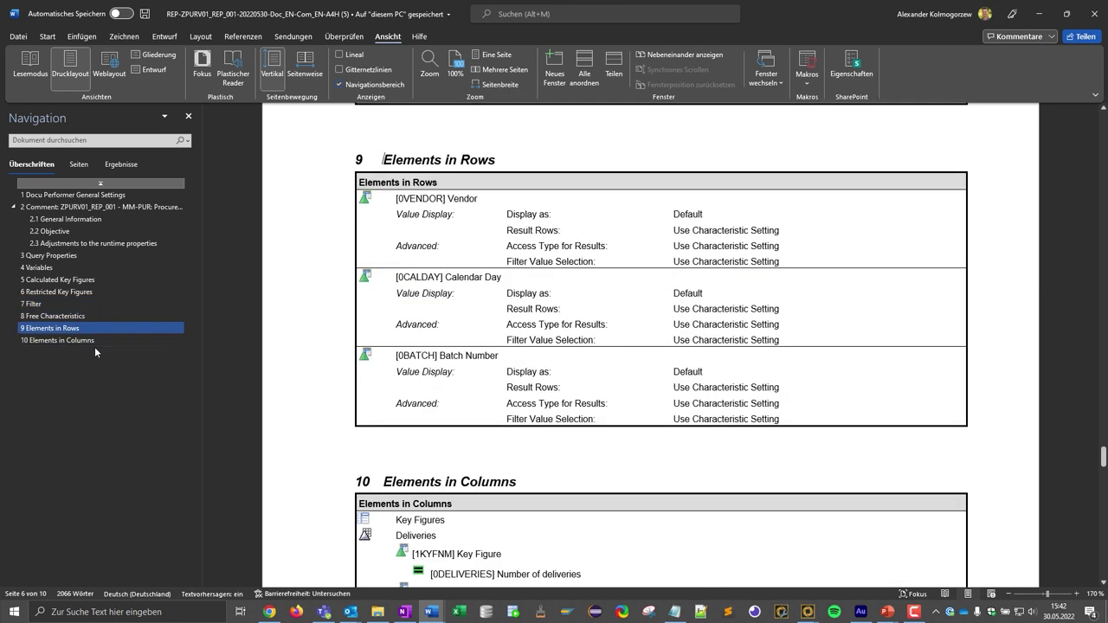
{"action": "left_click", "coordinate": [91, 343]}
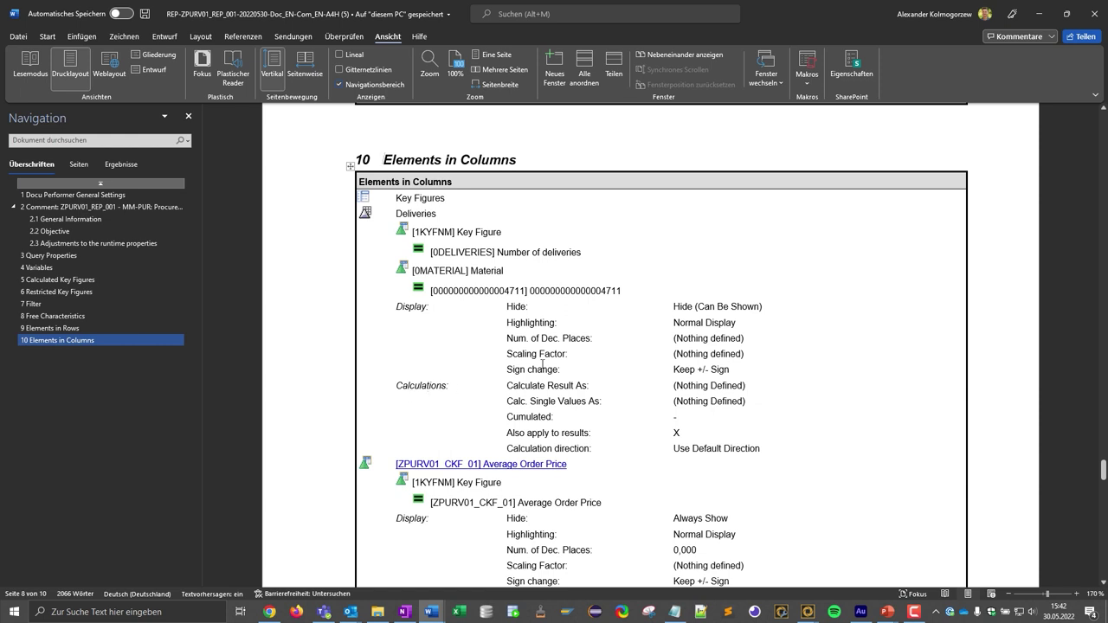
Step: Search the document for "zpurv" and follow the Average Order Price link in Elements in Columns to the key figure's definition
{"action": "left_click", "coordinate": [528, 387]}
{"action": "left_click", "coordinate": [107, 141]}
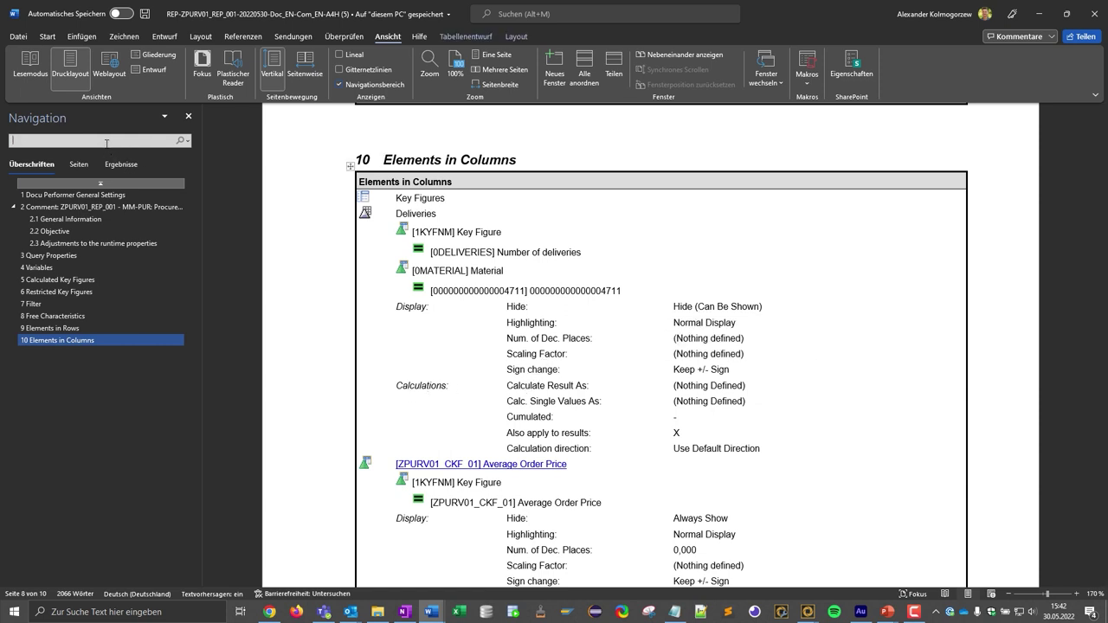
{"action": "type", "text": "zpurv"}
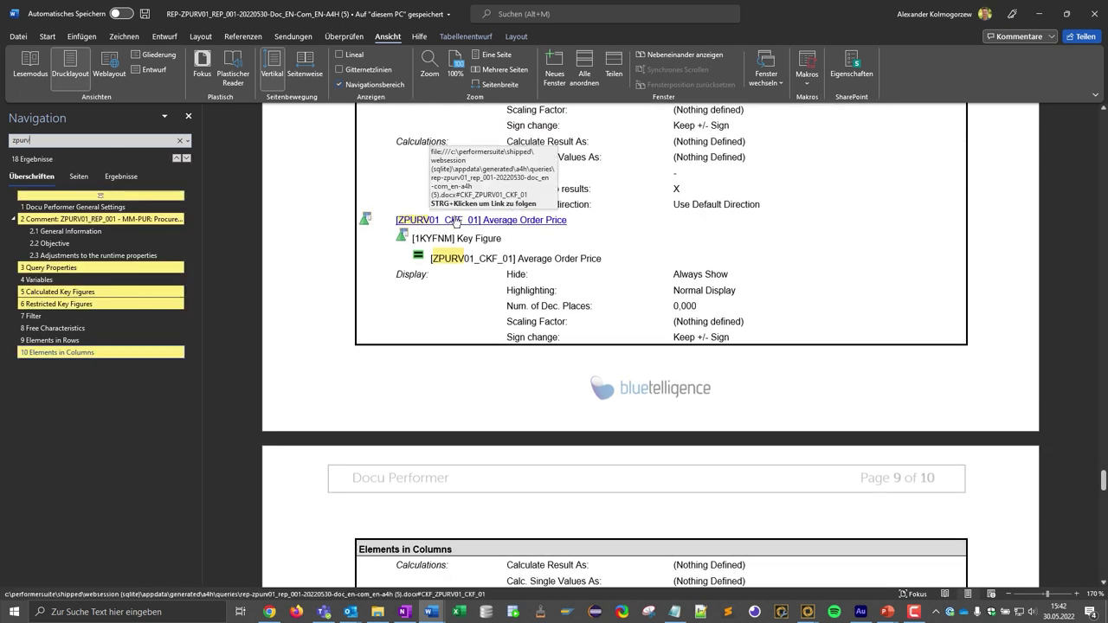
{"action": "left_click", "coordinate": [451, 227], "text": "ctrl"}
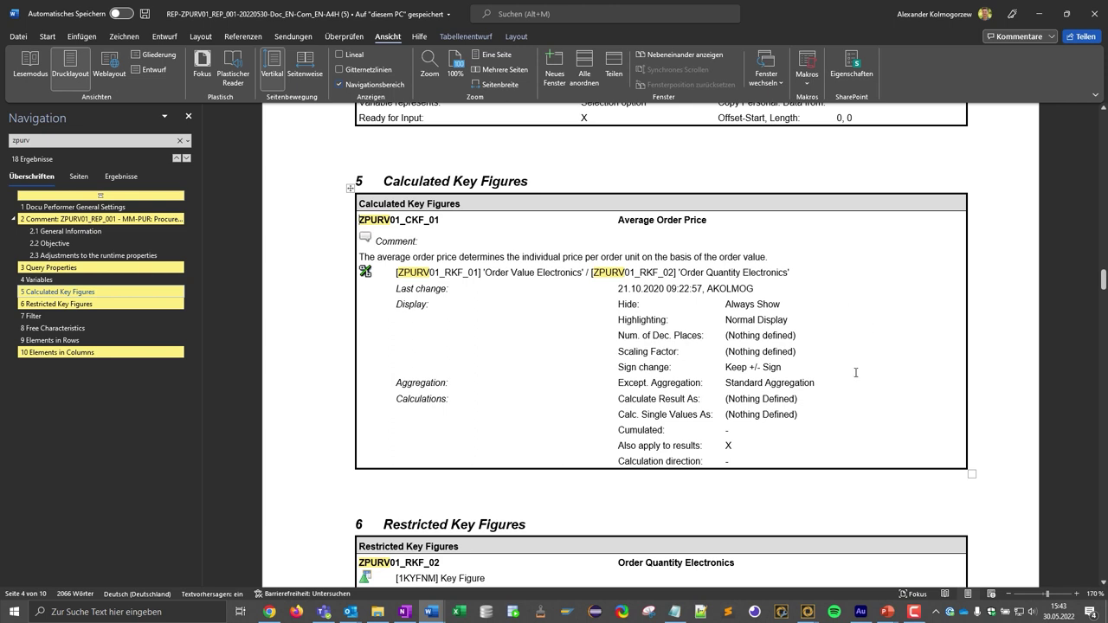
Step: Switch to the running PowerPoint slide show
{"action": "left_click", "coordinate": [889, 611]}
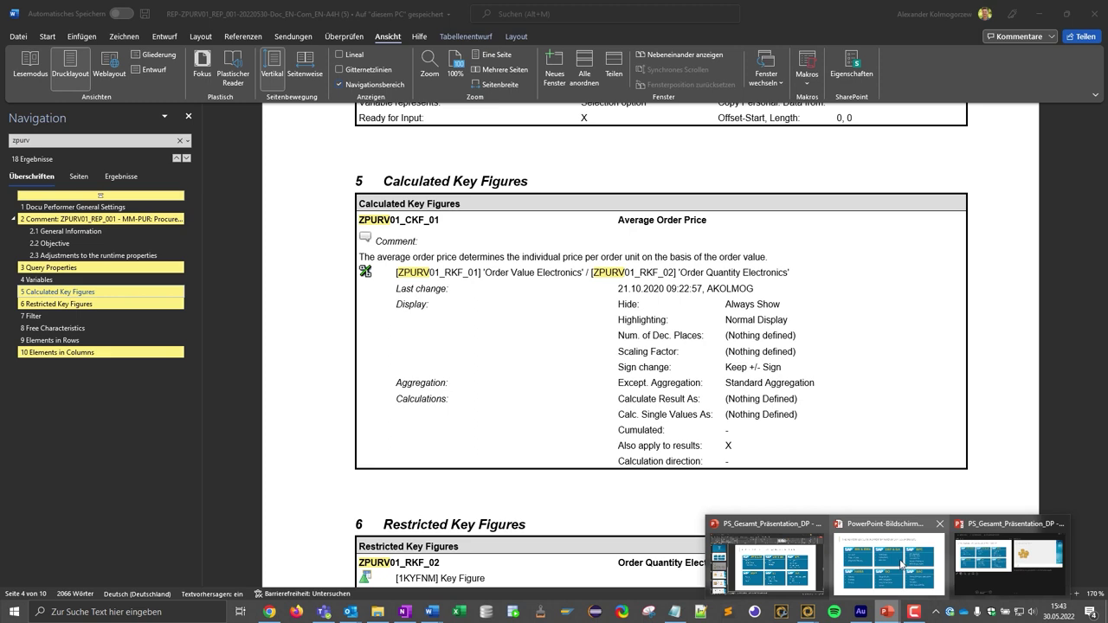
{"action": "left_click", "coordinate": [900, 564]}
{"action": "left_click", "coordinate": [720, 401]}
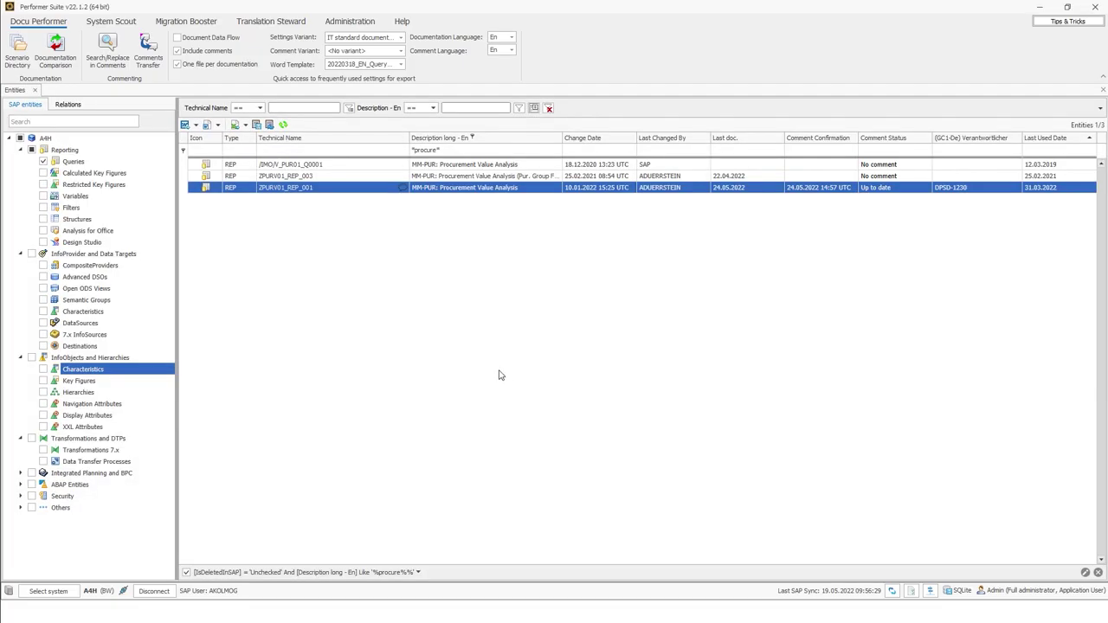
Step: Open the Scenario Directory and display the scenarios in the Procurement folder under Supply Chain Management
{"action": "left_click", "coordinate": [19, 55]}
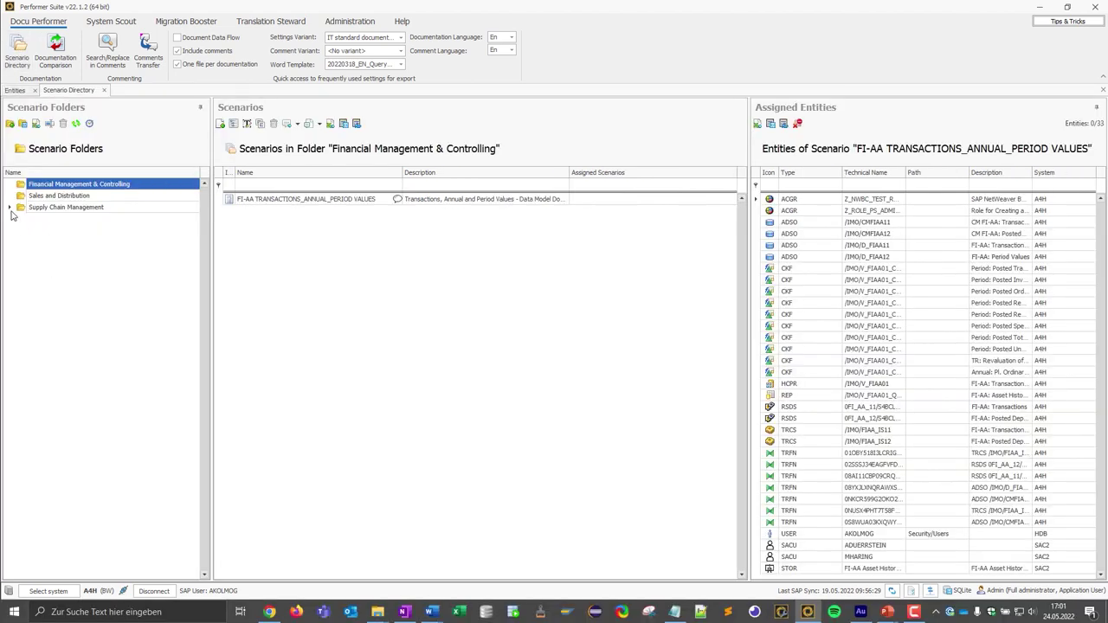
{"action": "left_click", "coordinate": [11, 209]}
{"action": "left_click", "coordinate": [59, 243]}
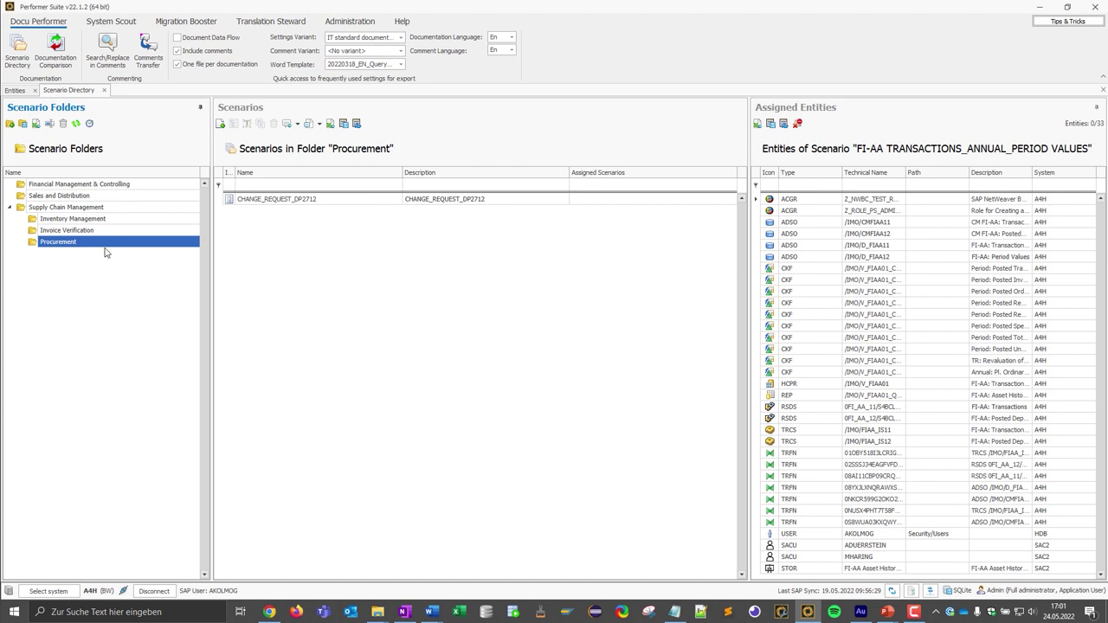
{"action": "left_click", "coordinate": [517, 355]}
Step: Create a standard scenario named PROCUREMENT OVERVIEW in the Procurement folder, with the description "Procurement Overview" and the template LSA++
{"action": "left_click", "coordinate": [221, 124]}
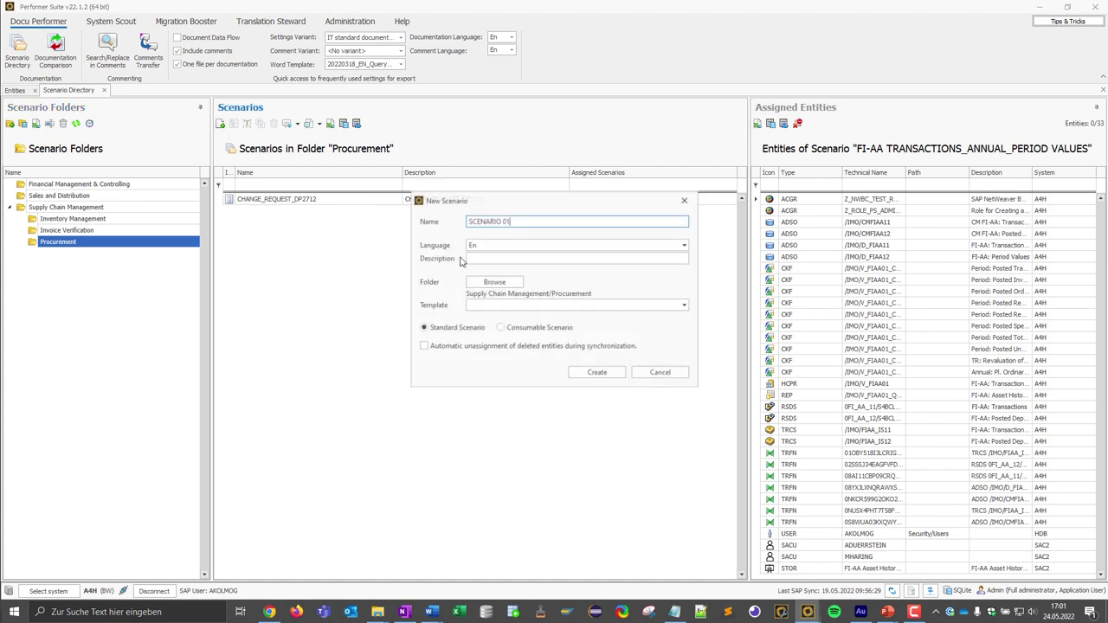
{"action": "left_click", "coordinate": [504, 257]}
{"action": "type", "text": "P"}
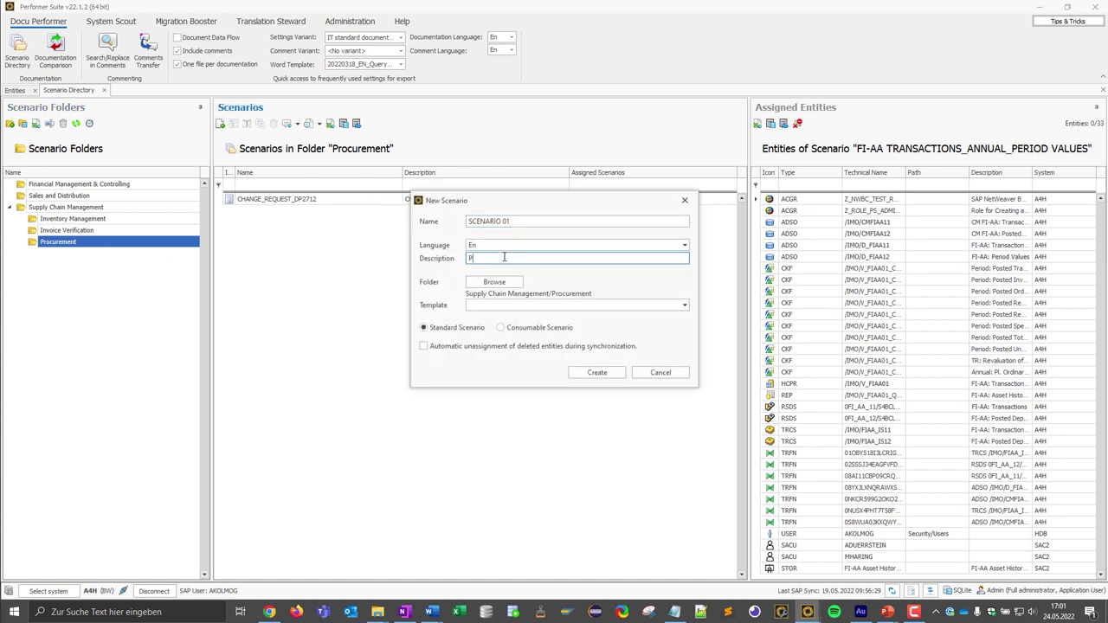
{"action": "type", "text": "rocurement Overview"}
{"action": "key", "text": "ctrl+a"}
{"action": "key", "text": "shift+Tab"}
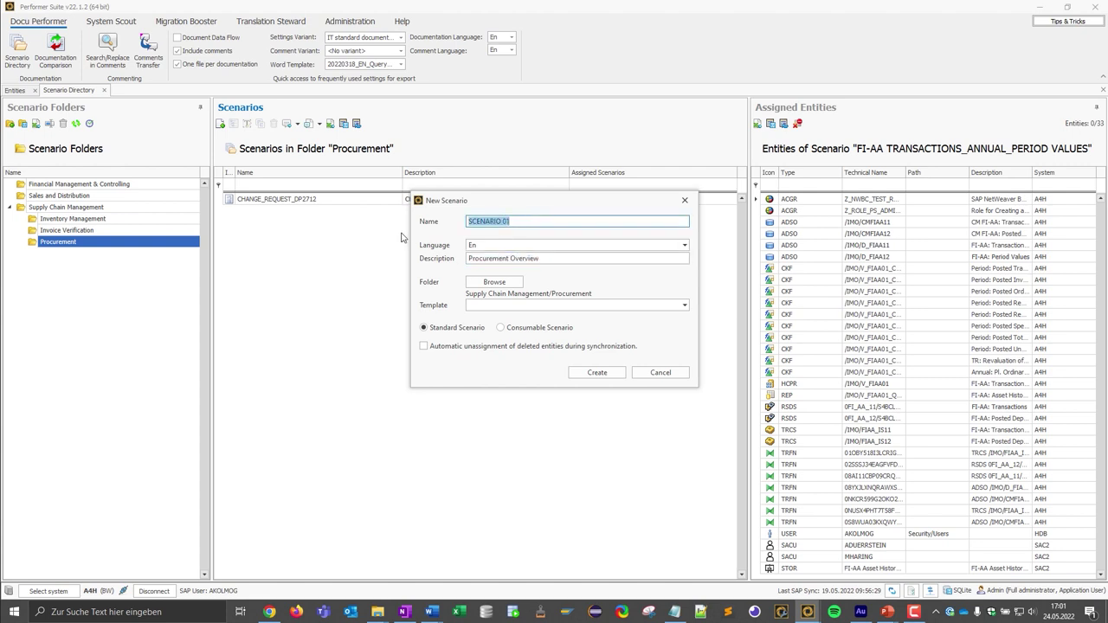
{"action": "type", "text": "PROCUREMENT OVERVIEW"}
{"action": "left_click", "coordinate": [684, 304]}
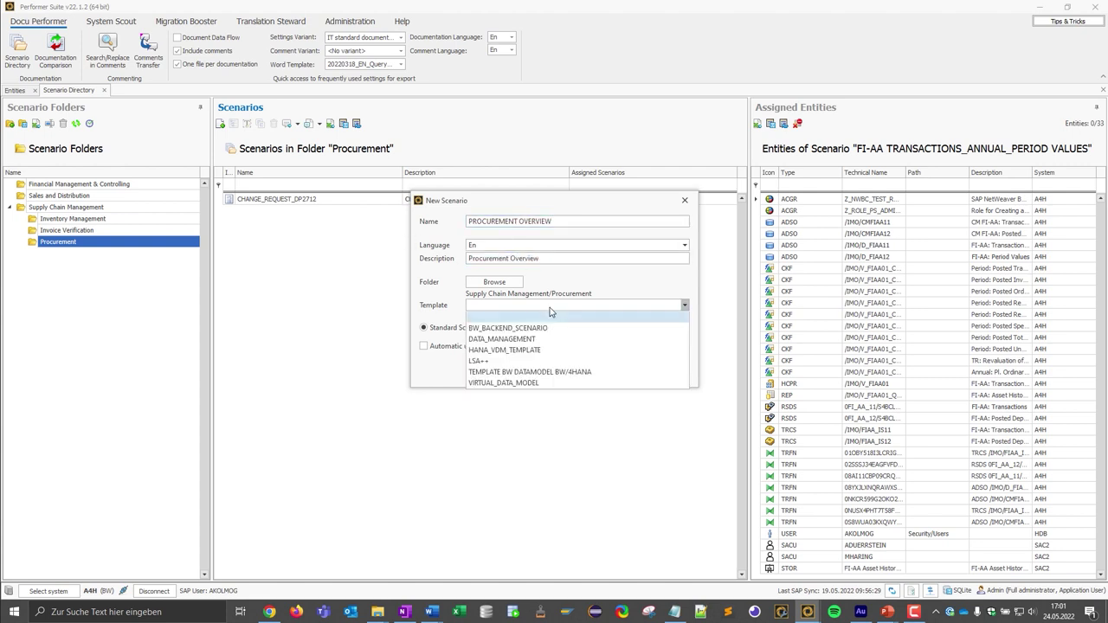
{"action": "left_click", "coordinate": [498, 361]}
{"action": "left_click", "coordinate": [597, 375]}
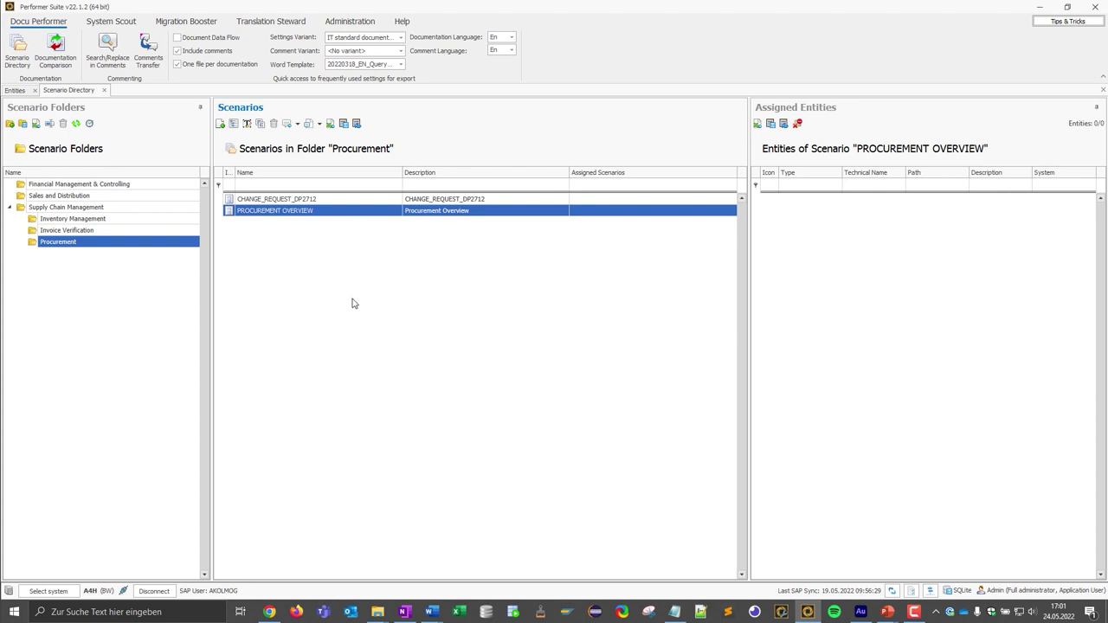
Step: Return to the entities list and display the downward offline data flow of the query ZPURV01_REP_001
{"action": "left_click", "coordinate": [14, 91]}
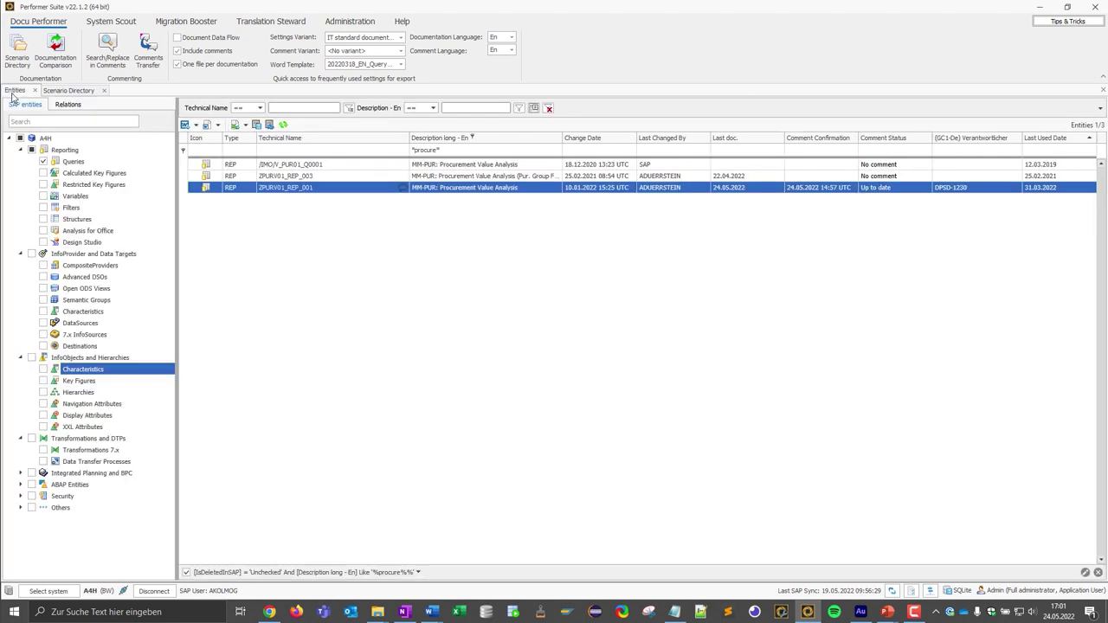
{"action": "right_click", "coordinate": [343, 191]}
{"action": "left_click", "coordinate": [389, 198]}
{"action": "left_click", "coordinate": [614, 386]}
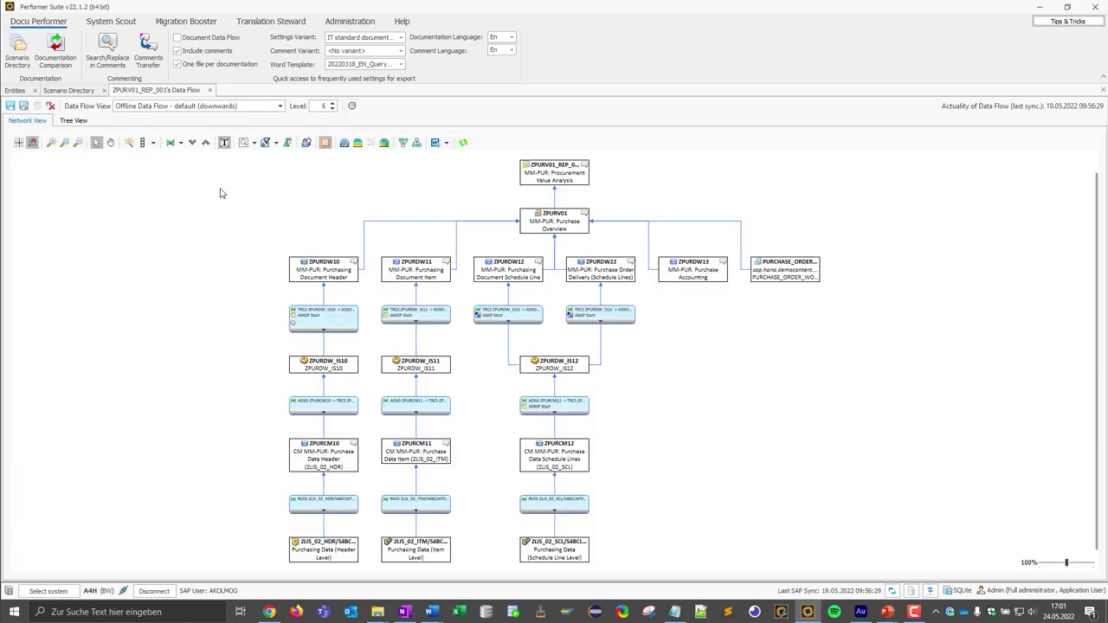
Step: Select all entities in the data flow and add the higher-level entities Procurement Analysis and Procurement Story (multiple Models) above the query
{"action": "left_click_drag", "start_coordinate": [220, 189], "coordinate": [914, 563]}
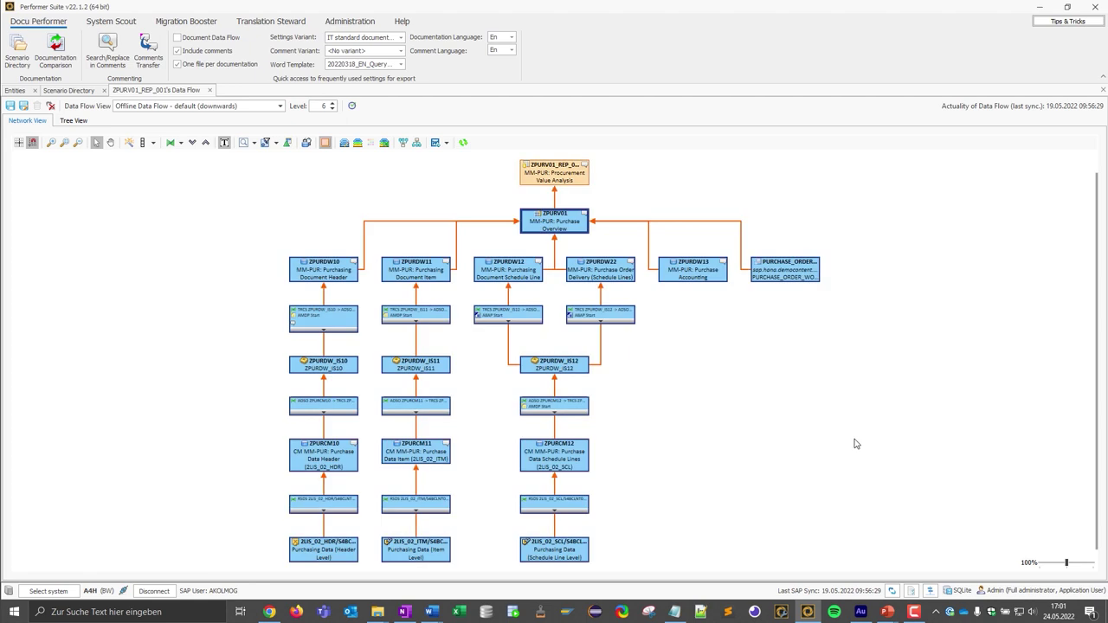
{"action": "left_click", "coordinate": [406, 145]}
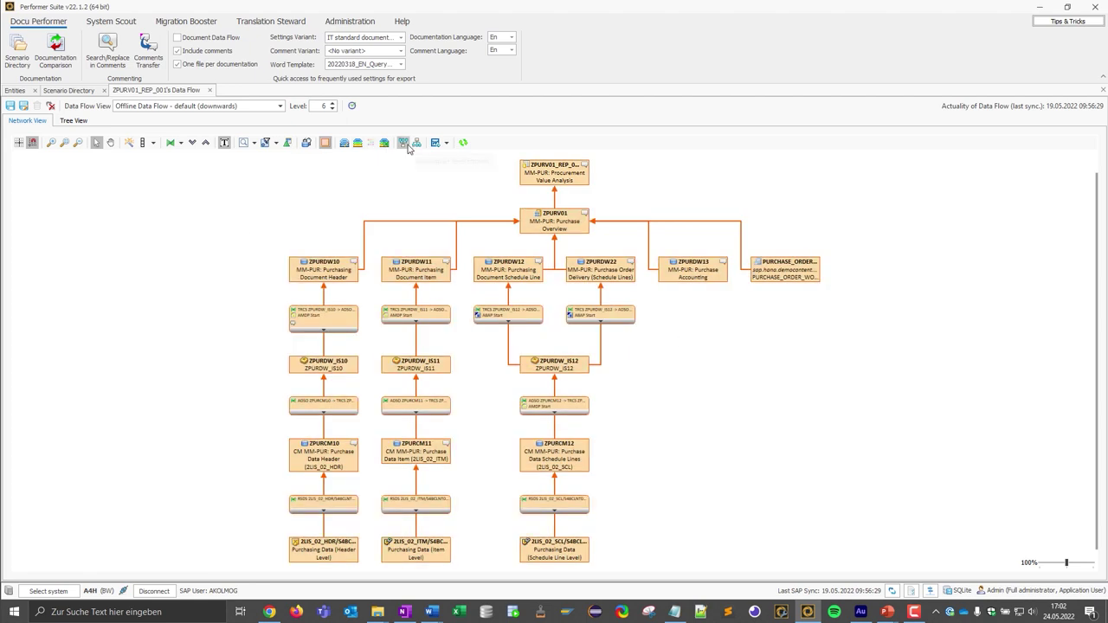
{"action": "left_click", "coordinate": [472, 222]}
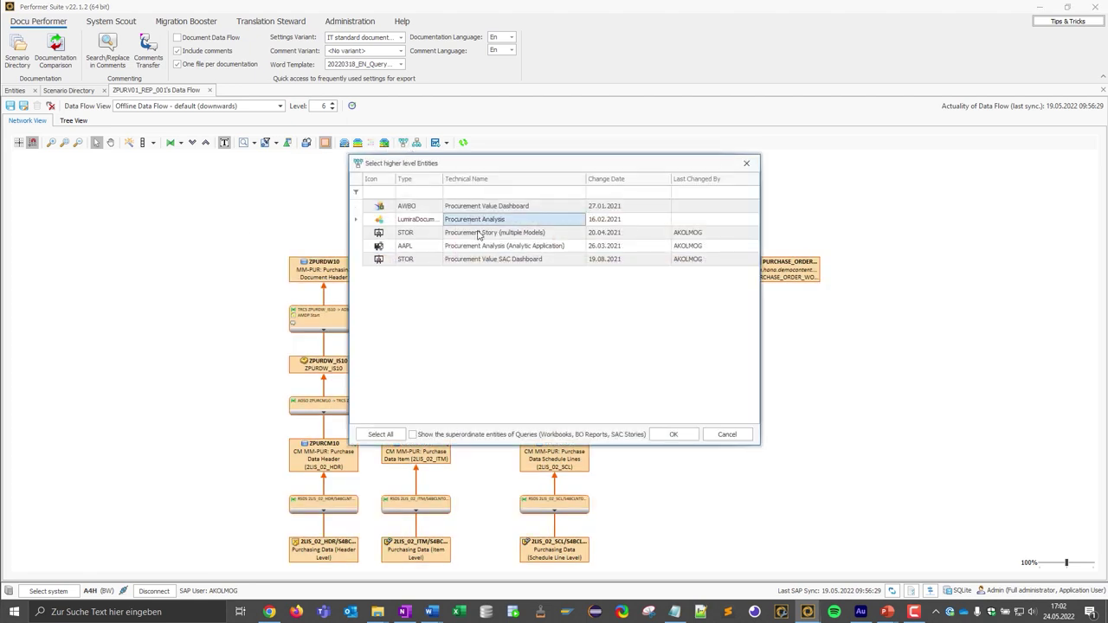
{"action": "left_click", "coordinate": [481, 235]}
{"action": "left_click", "coordinate": [672, 434]}
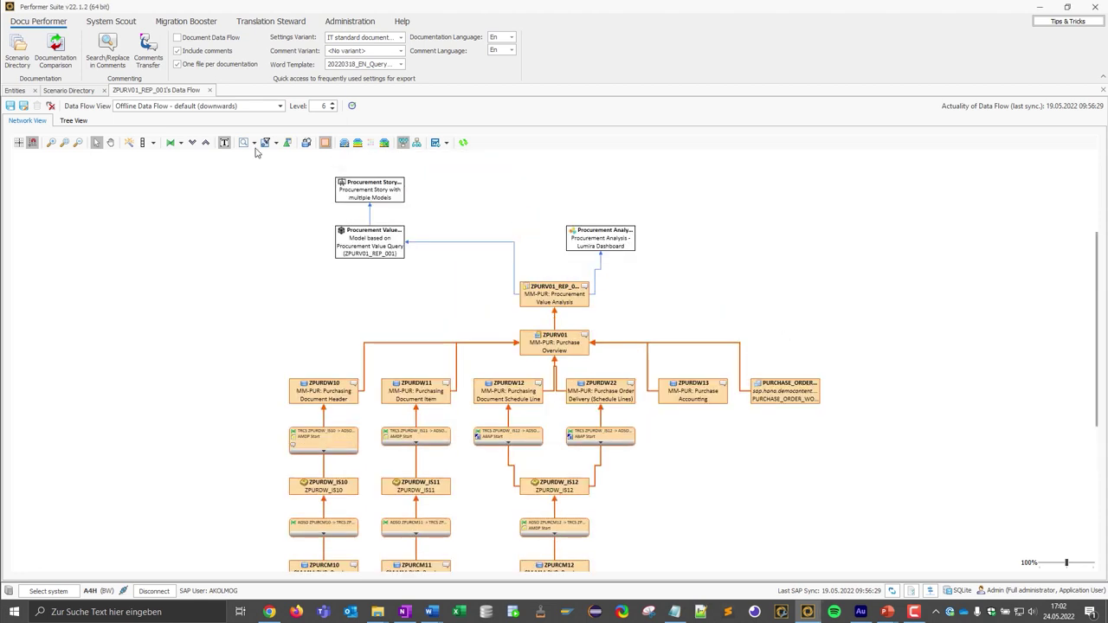
Step: Assign all entities of the query's data flow to the PROCUREMENT OVERVIEW scenario in the Procurement folder under Supply Chain Management
{"action": "scroll", "coordinate": [158, 310], "scroll_direction": "down", "scroll_amount": 2}
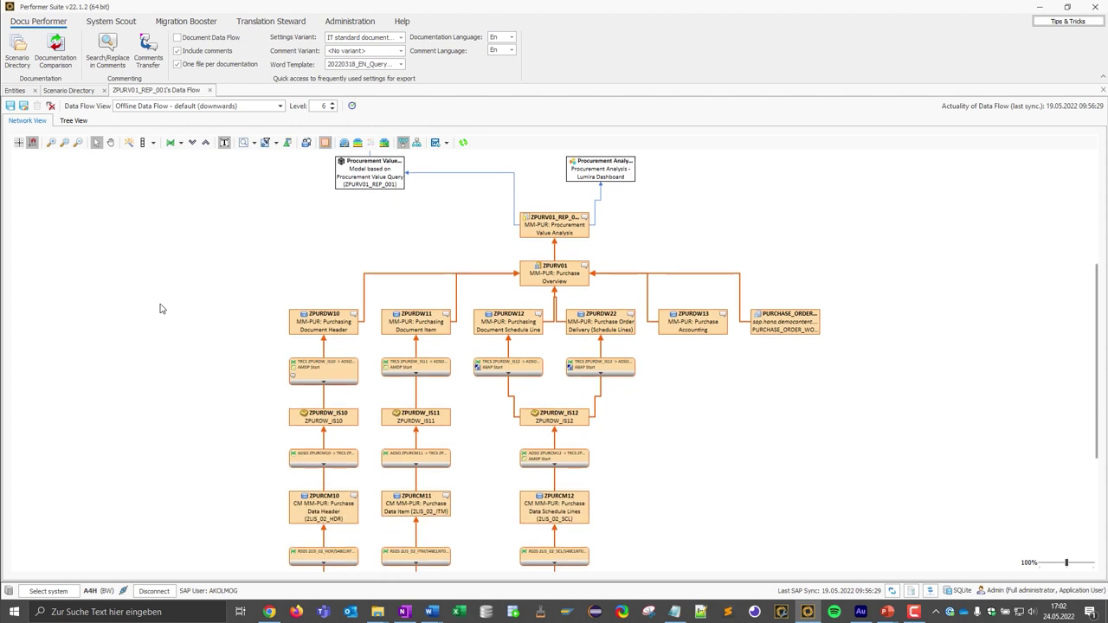
{"action": "scroll", "coordinate": [171, 371], "scroll_direction": "up", "scroll_amount": 2}
{"action": "key", "text": "ctrl+a"}
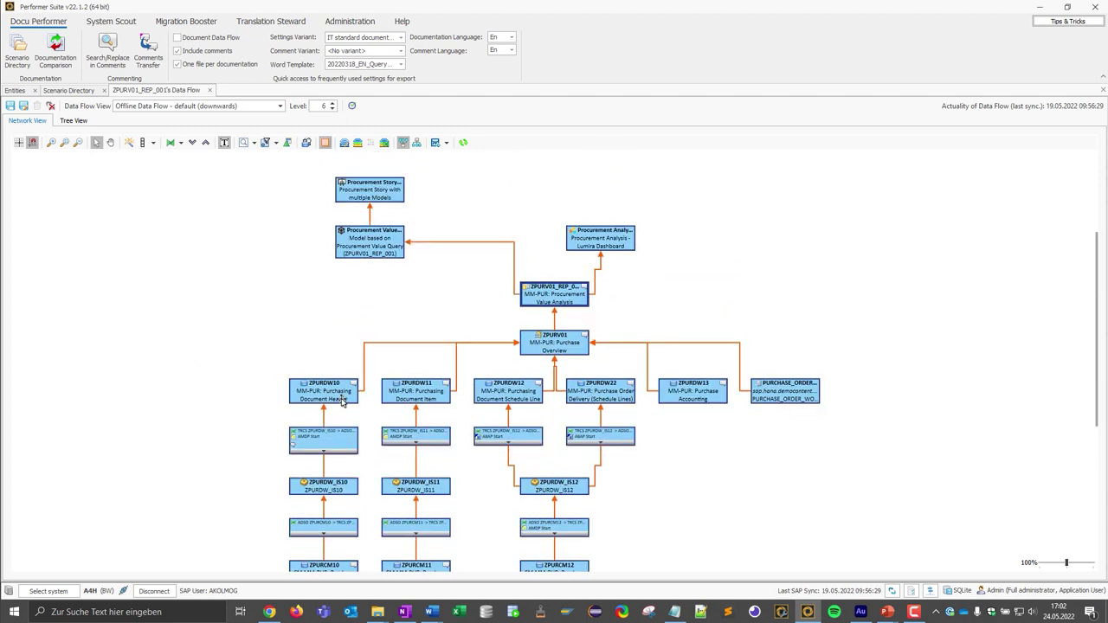
{"action": "right_click", "coordinate": [329, 392]}
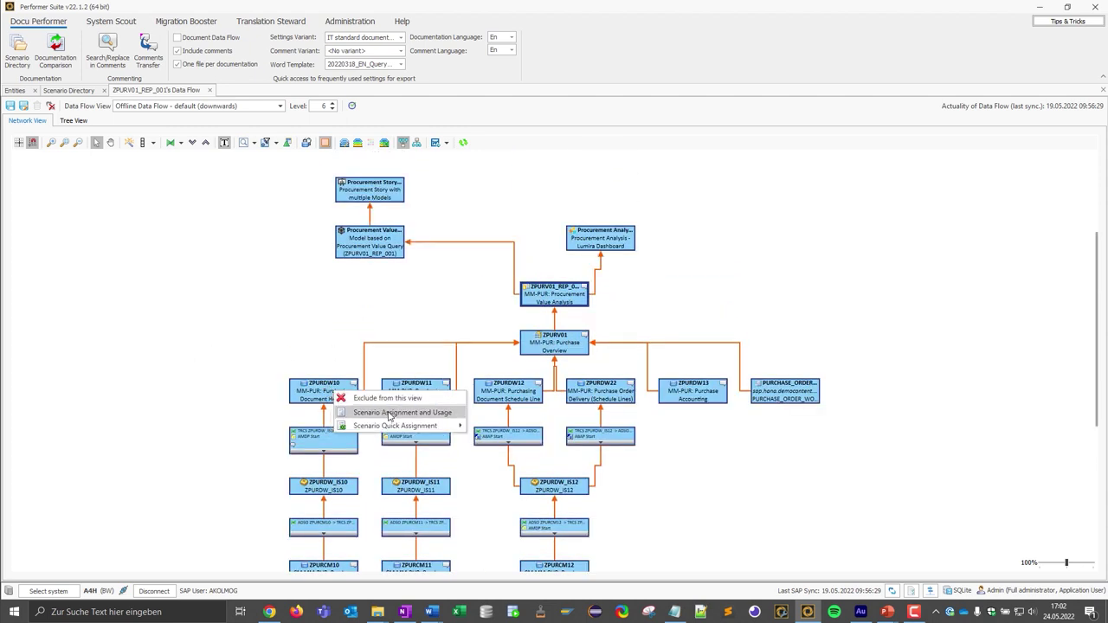
{"action": "left_click", "coordinate": [443, 414]}
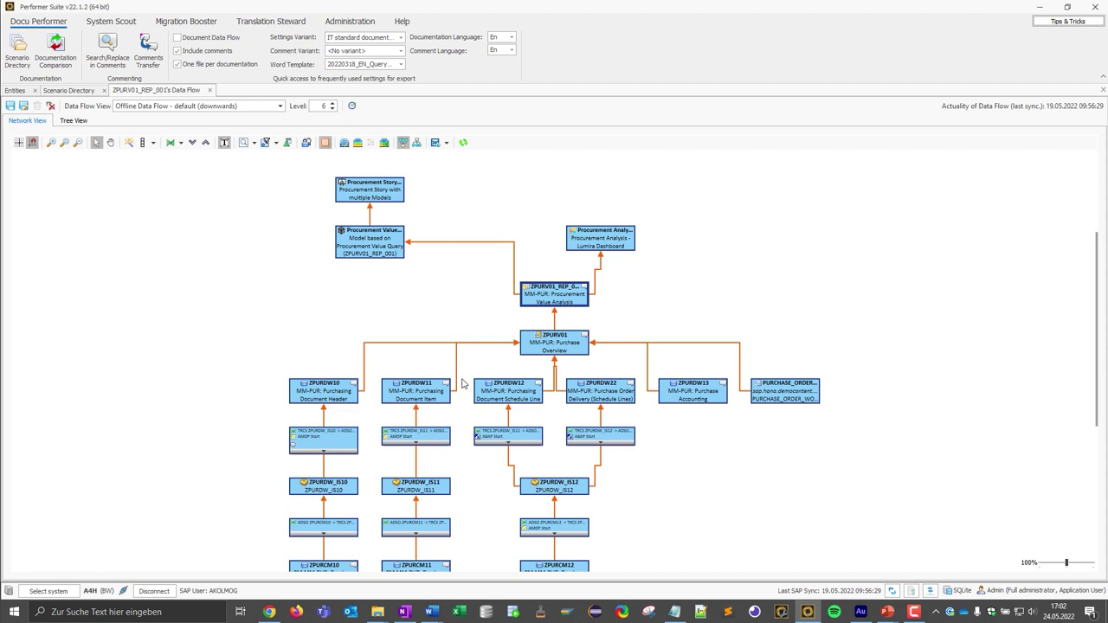
{"action": "left_click", "coordinate": [276, 205]}
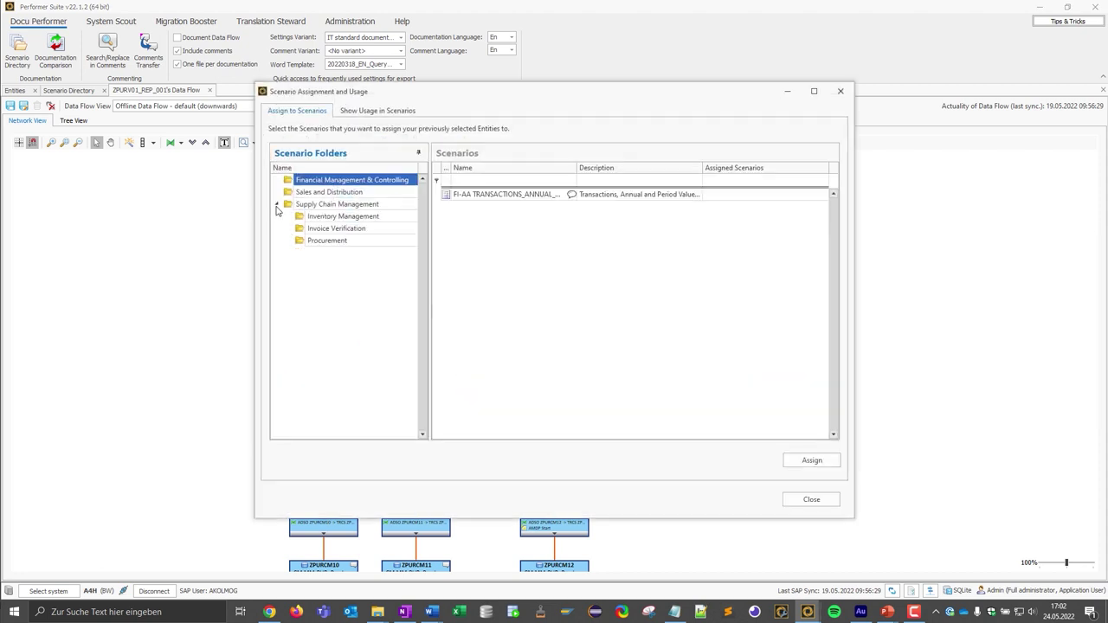
{"action": "left_click", "coordinate": [324, 241]}
{"action": "left_click", "coordinate": [490, 207]}
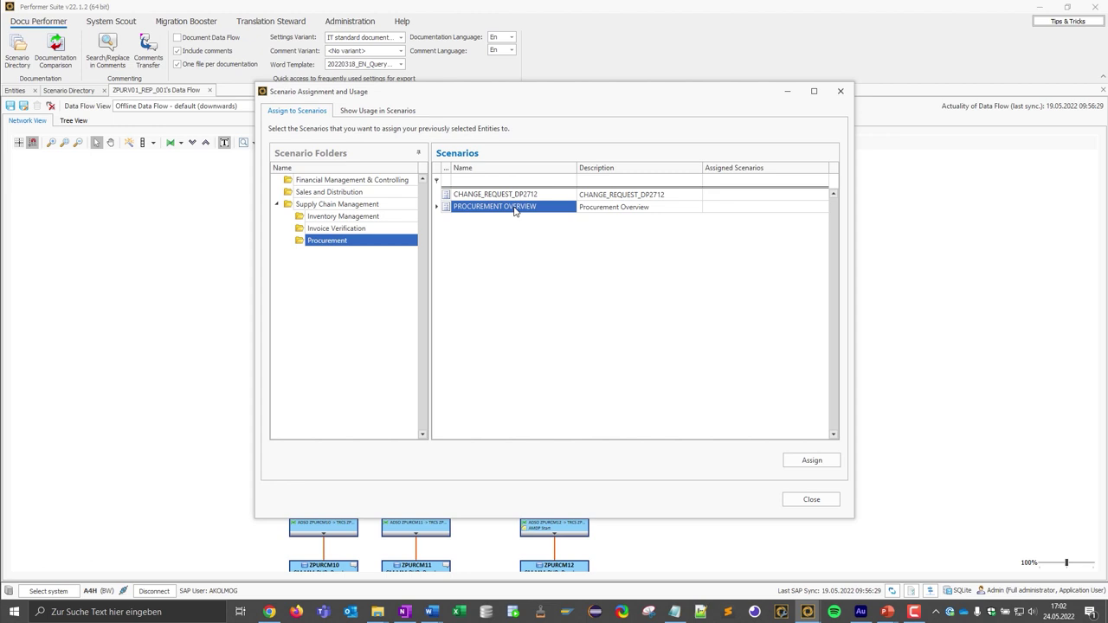
{"action": "left_click", "coordinate": [818, 465]}
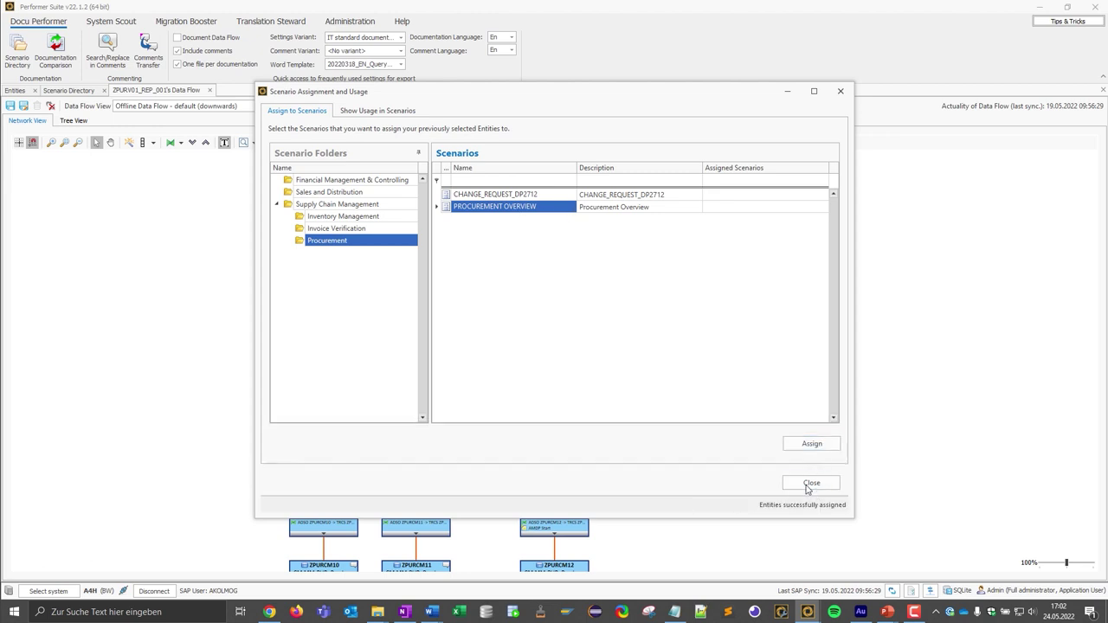
{"action": "left_click", "coordinate": [809, 484]}
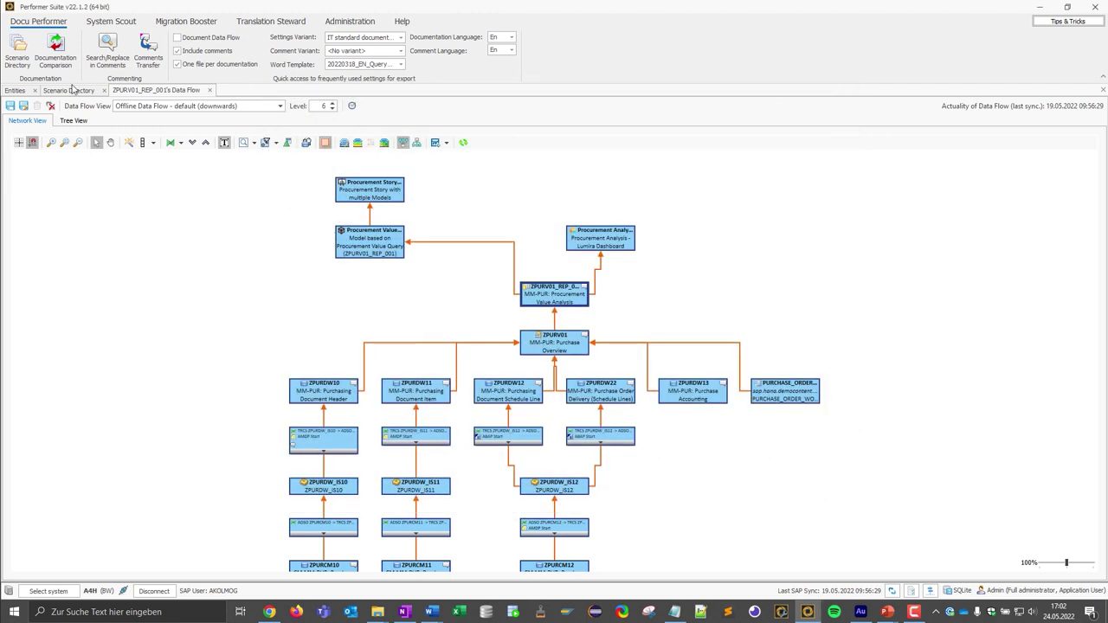
Step: Display the entities assigned to PROCUREMENT OVERVIEW in the Scenario Directory and open the scenario in the Scenario Designer
{"action": "left_click", "coordinate": [68, 91]}
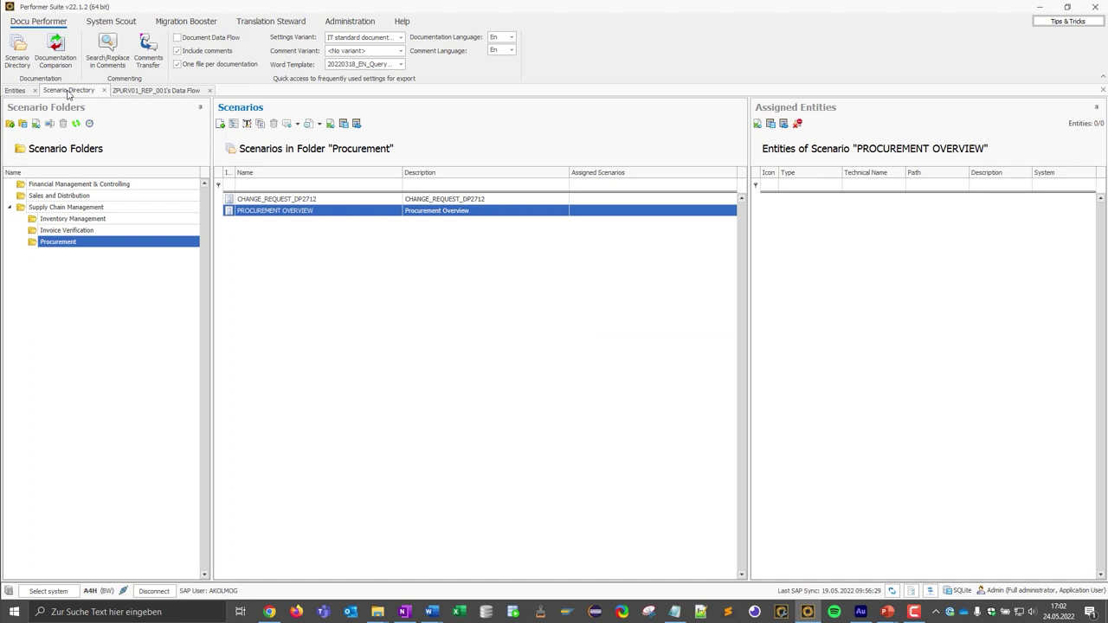
{"action": "left_click", "coordinate": [268, 212]}
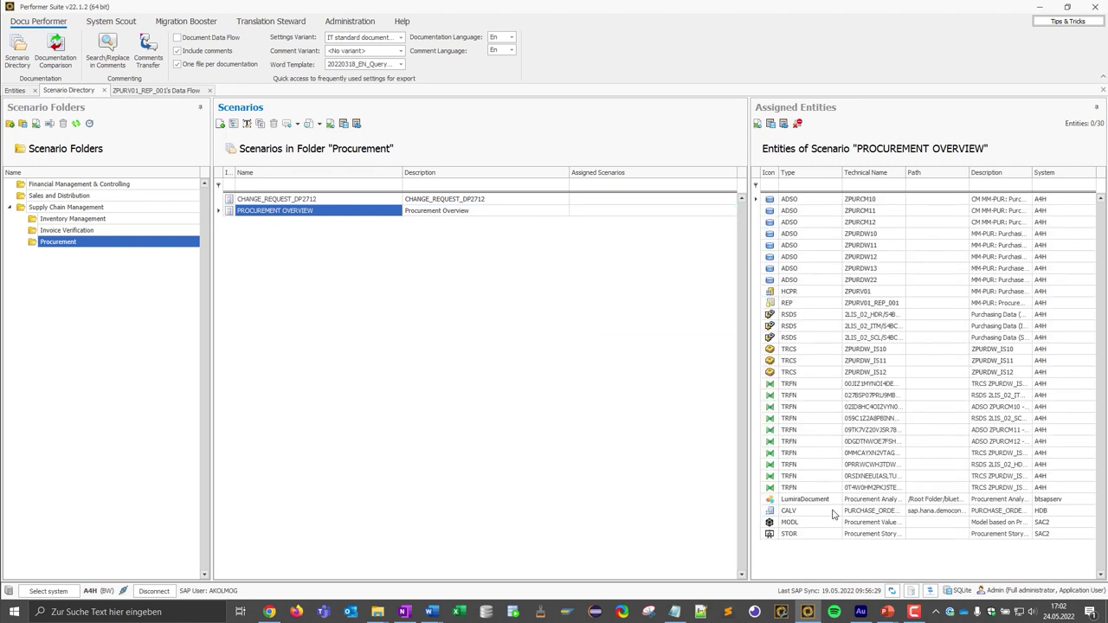
{"action": "double_click", "coordinate": [340, 213]}
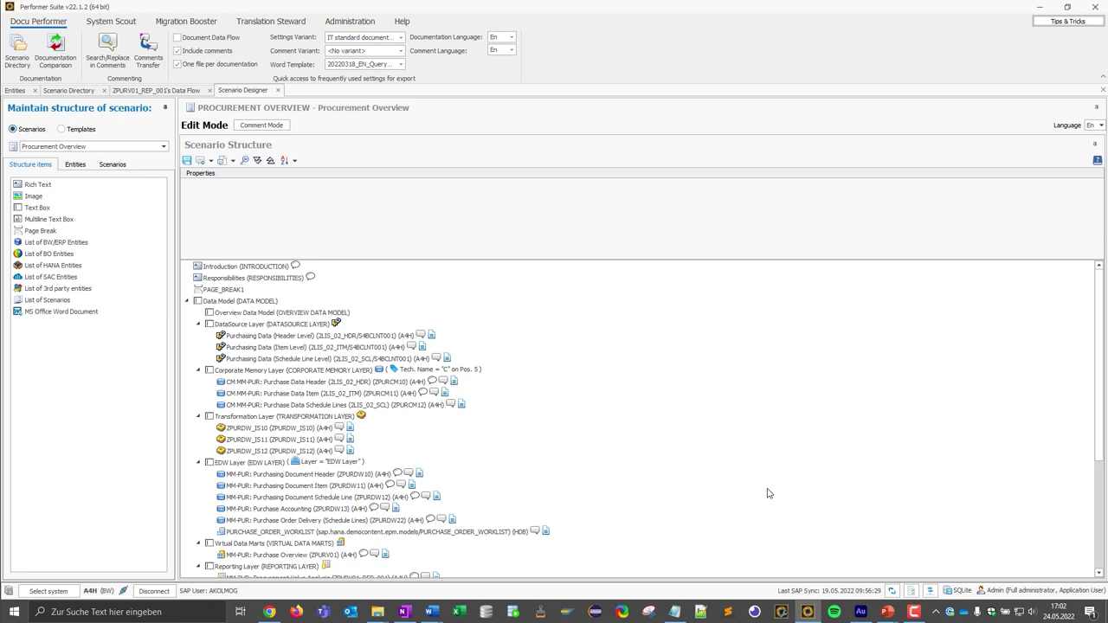
Step: Compare the DataSource Layer entries of the scenario structure with the DataSources in the data flow of ZPURV01_REP_001
{"action": "left_click", "coordinate": [268, 326]}
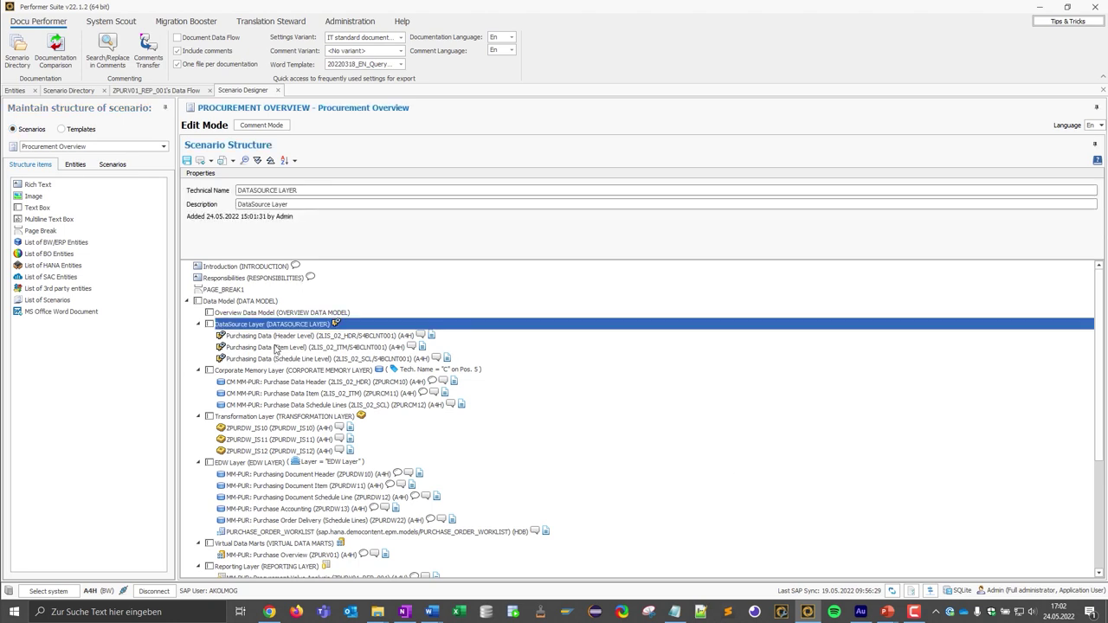
{"action": "left_click", "coordinate": [275, 348]}
{"action": "left_click", "coordinate": [256, 338]}
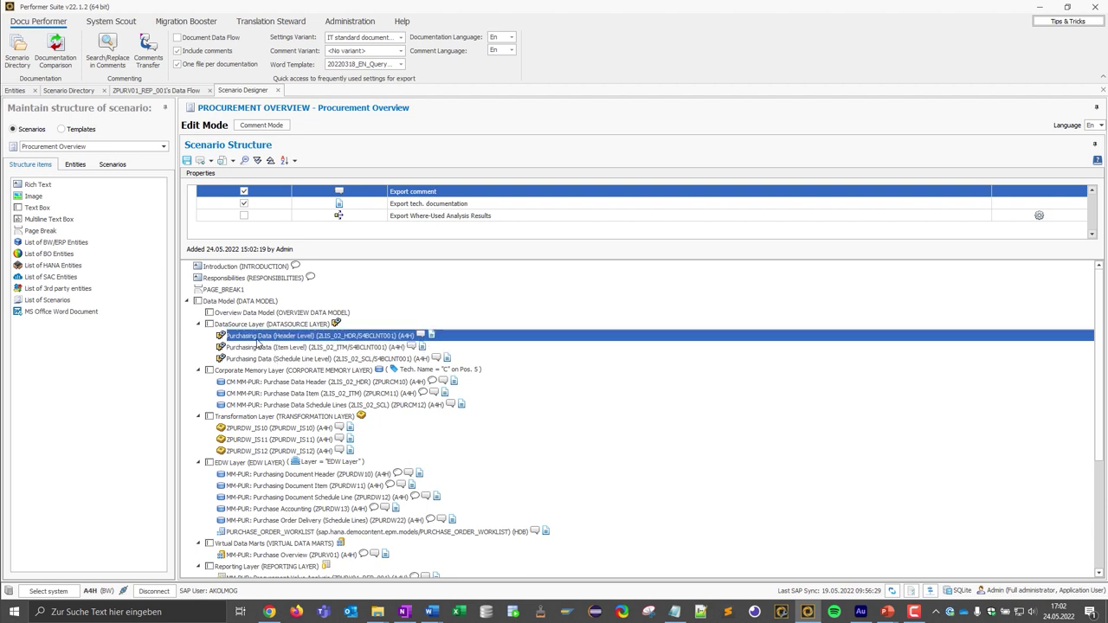
{"action": "left_click", "coordinate": [260, 349]}
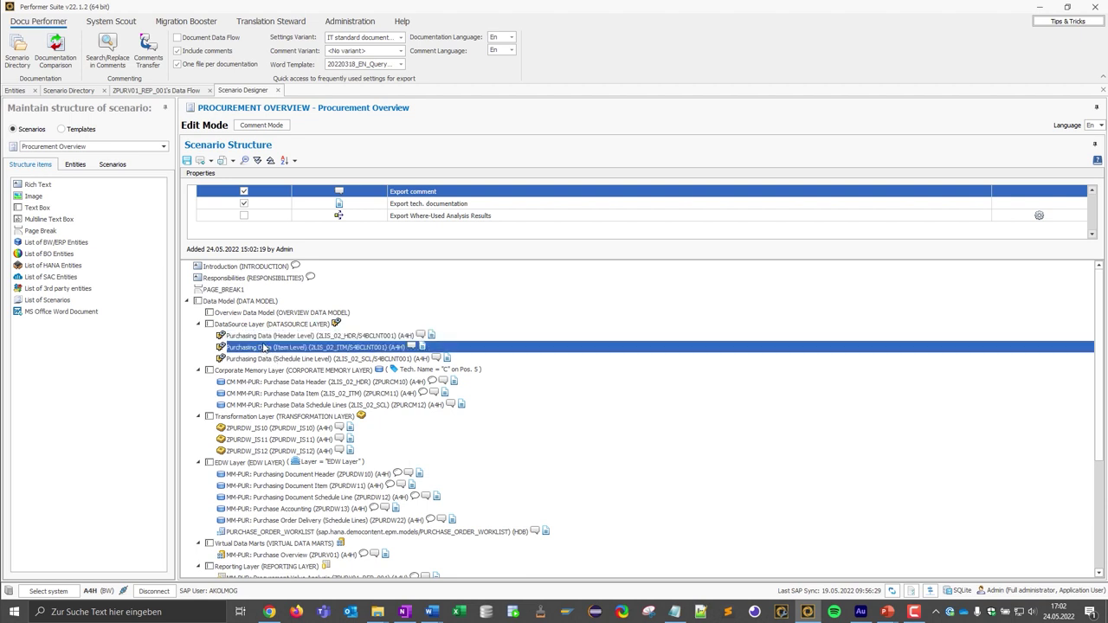
{"action": "left_click", "coordinate": [261, 338]}
{"action": "left_click", "coordinate": [131, 91]}
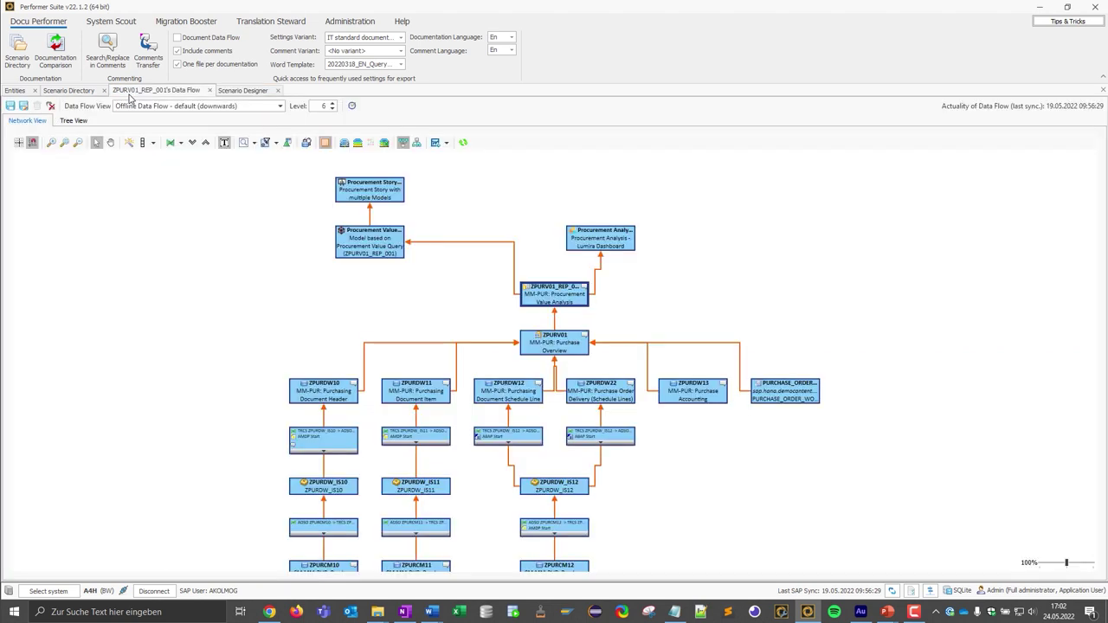
{"action": "scroll", "coordinate": [667, 505], "scroll_direction": "down", "scroll_amount": 5}
{"action": "scroll", "coordinate": [405, 530], "scroll_direction": "down", "scroll_amount": 5}
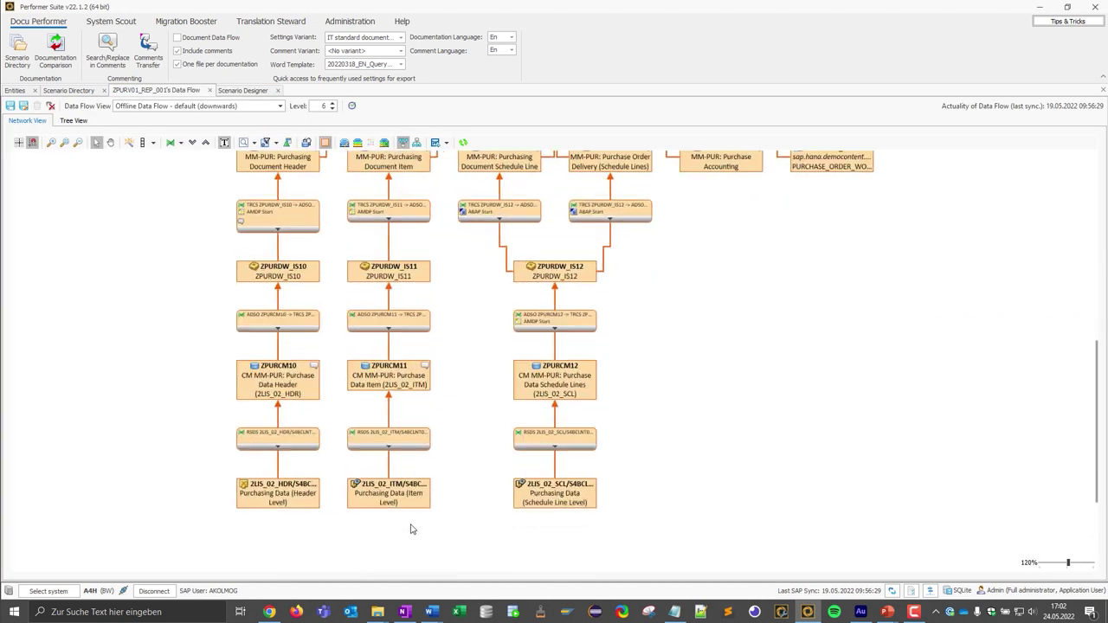
Step: Compare the Transformation Layer entries, such as ZPURDW_IS10, with the corresponding objects in the query's data flow
{"action": "left_click", "coordinate": [243, 90]}
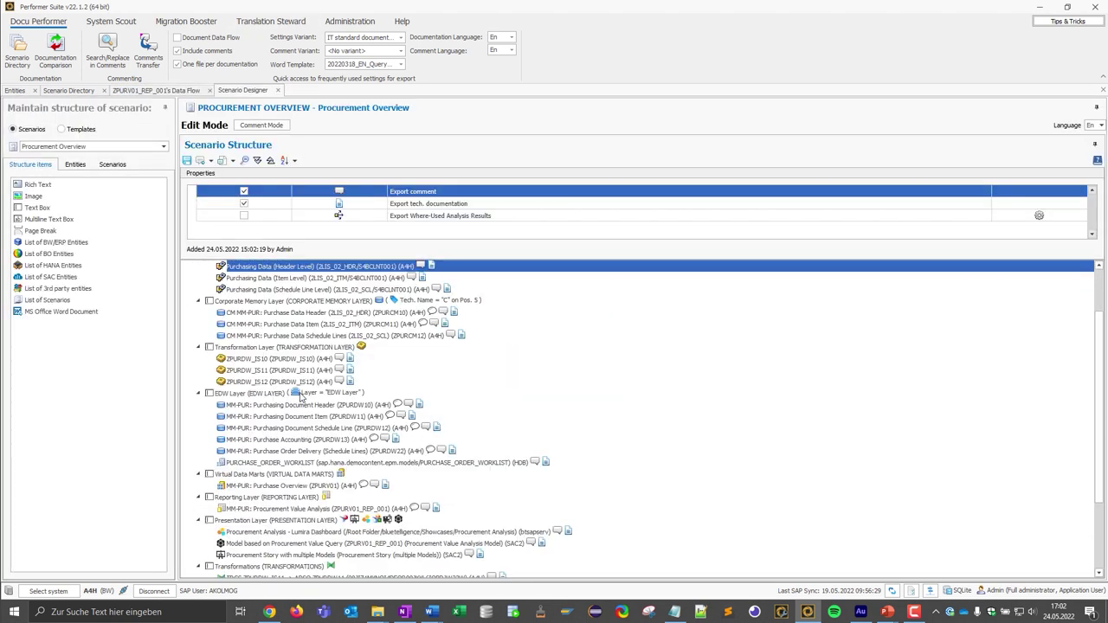
{"action": "scroll", "coordinate": [363, 384], "scroll_direction": "down", "scroll_amount": 2}
{"action": "left_click", "coordinate": [244, 359]}
{"action": "left_click", "coordinate": [154, 90]}
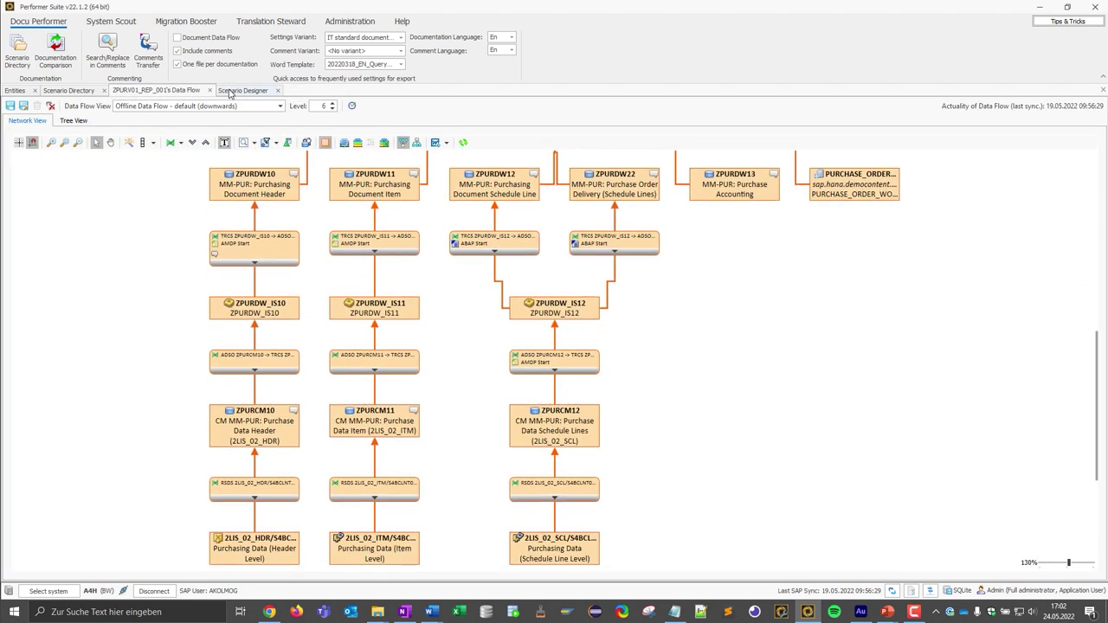
{"action": "left_click", "coordinate": [234, 90]}
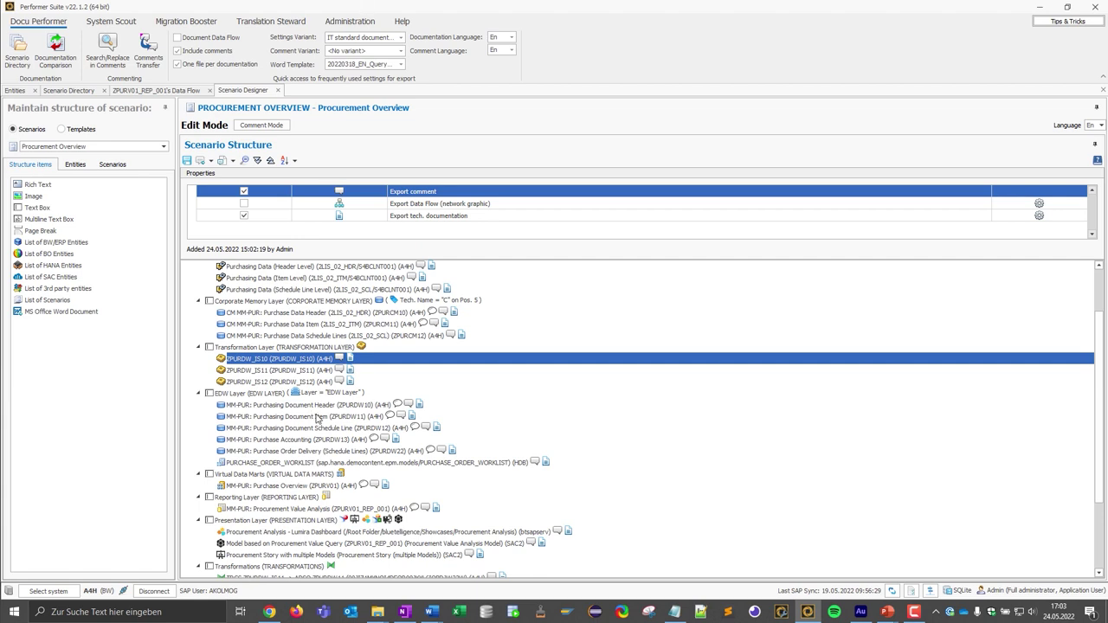
Step: Check the EDW Layer and Reporting Layer properties and remove the Transformations item with its child items from the scenario structure
{"action": "left_click", "coordinate": [242, 392]}
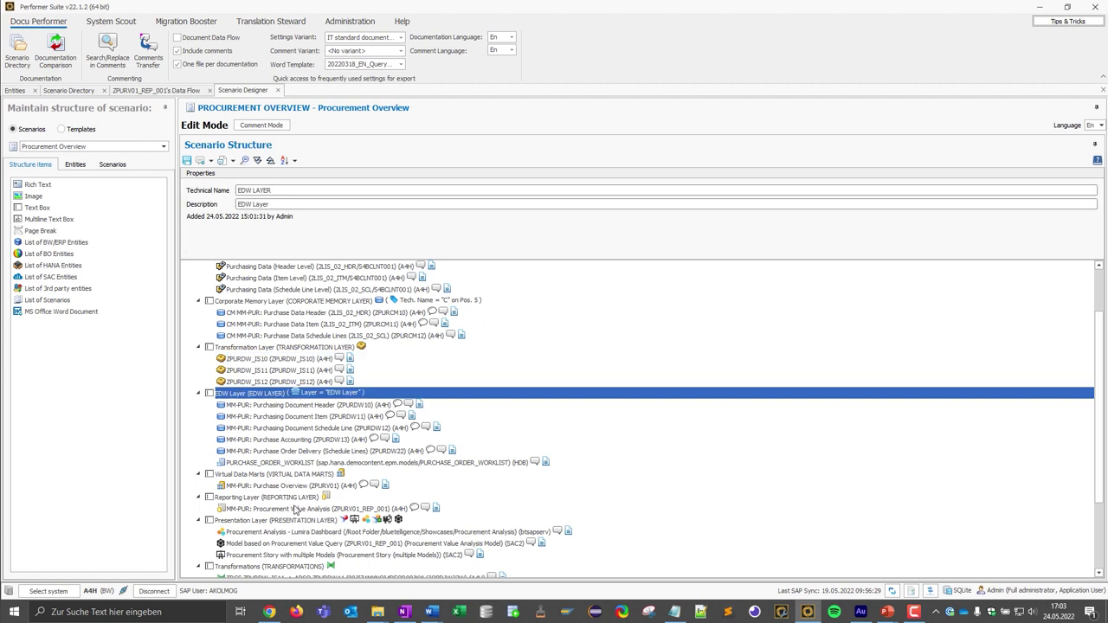
{"action": "left_click", "coordinate": [269, 497]}
{"action": "scroll", "coordinate": [733, 435], "scroll_direction": "down", "scroll_amount": 3}
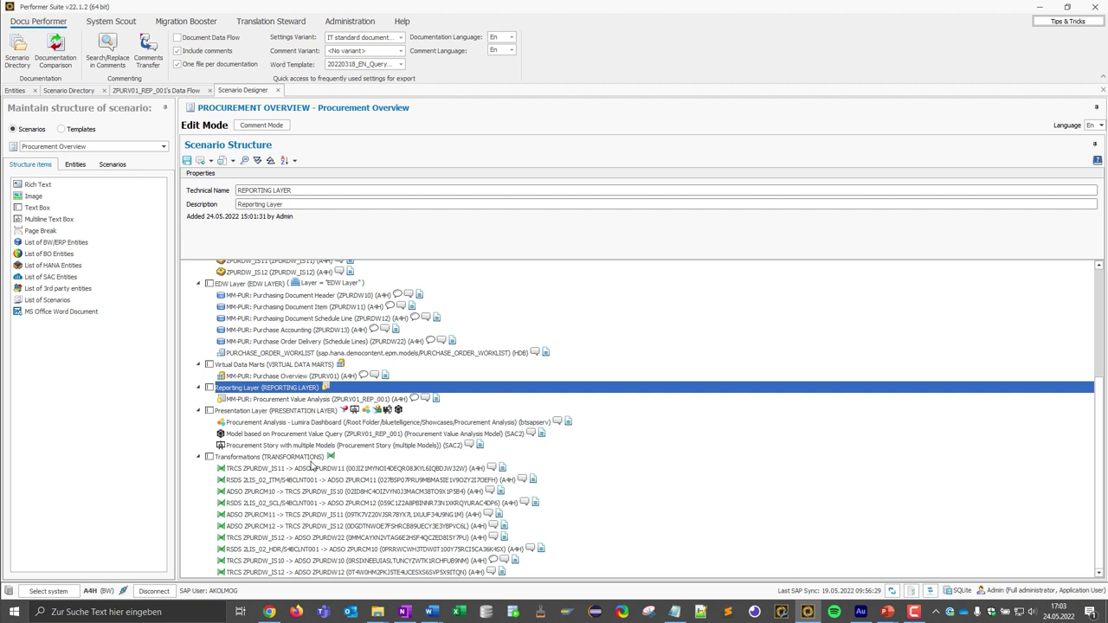
{"action": "left_click_drag", "start_coordinate": [312, 461], "coordinate": [86, 430]}
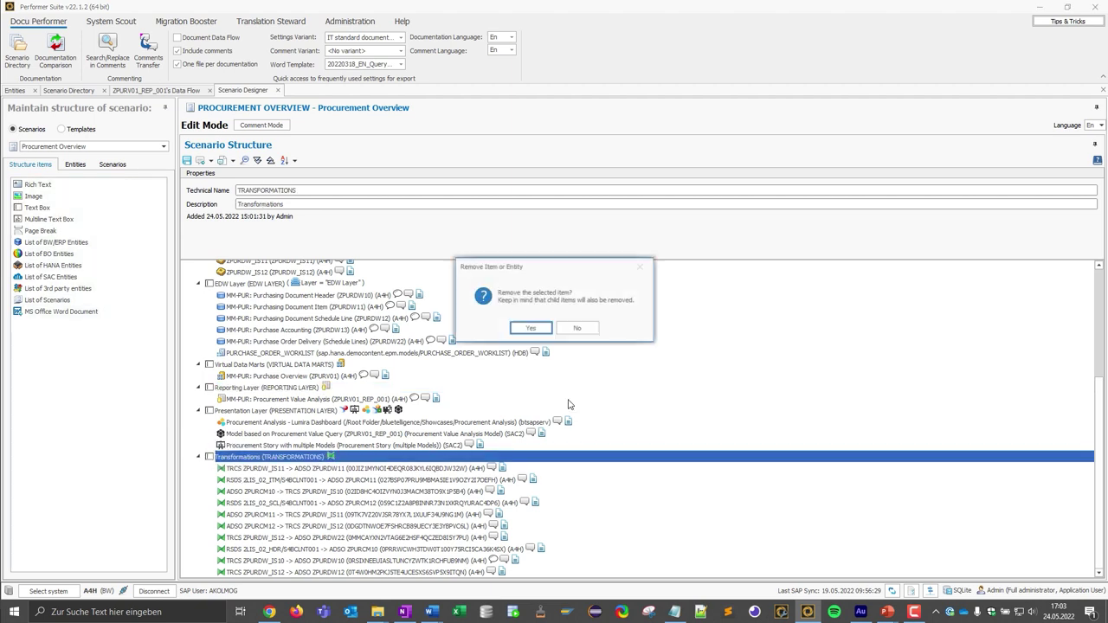
{"action": "left_click", "coordinate": [530, 327]}
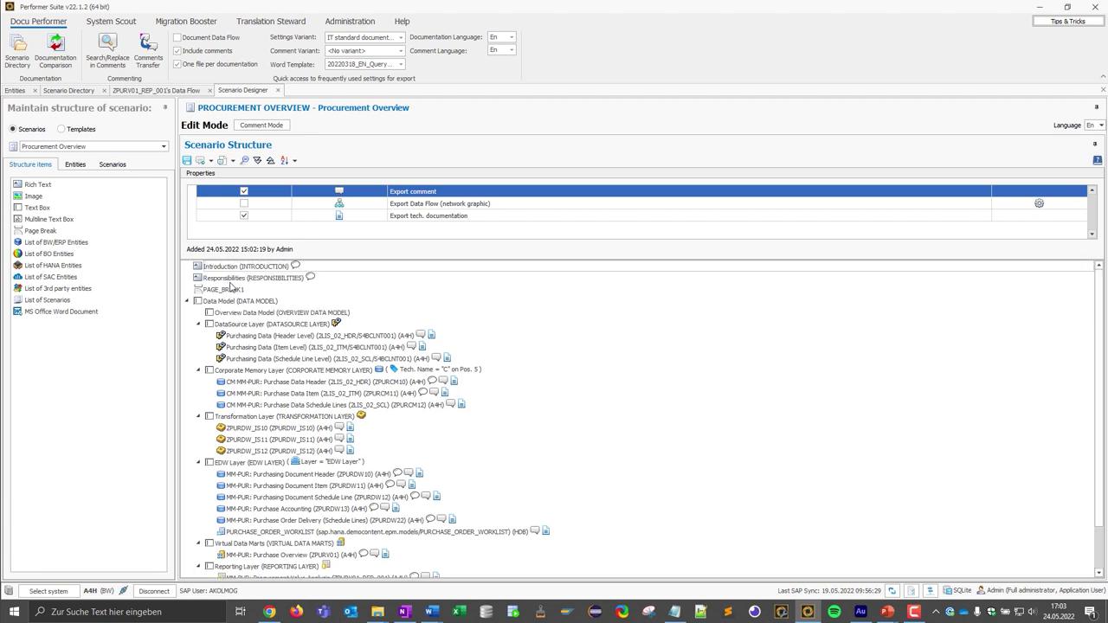
Step: Show the content of the scenario's Introduction item, review its text, and close it without changes
{"action": "left_click", "coordinate": [216, 269]}
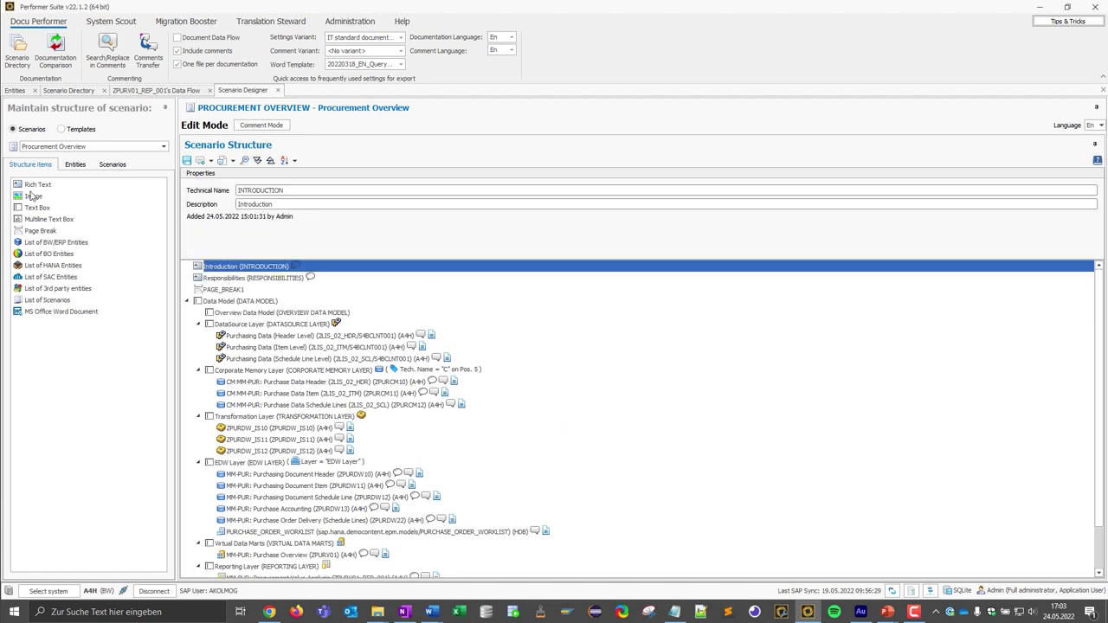
{"action": "right_click", "coordinate": [308, 270]}
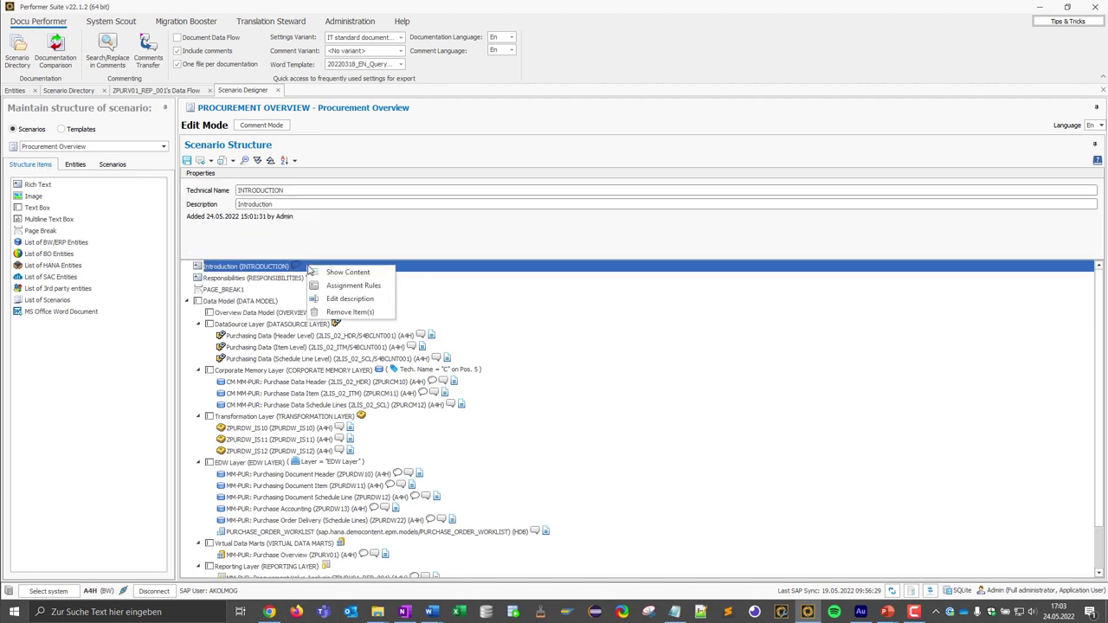
{"action": "left_click", "coordinate": [348, 275]}
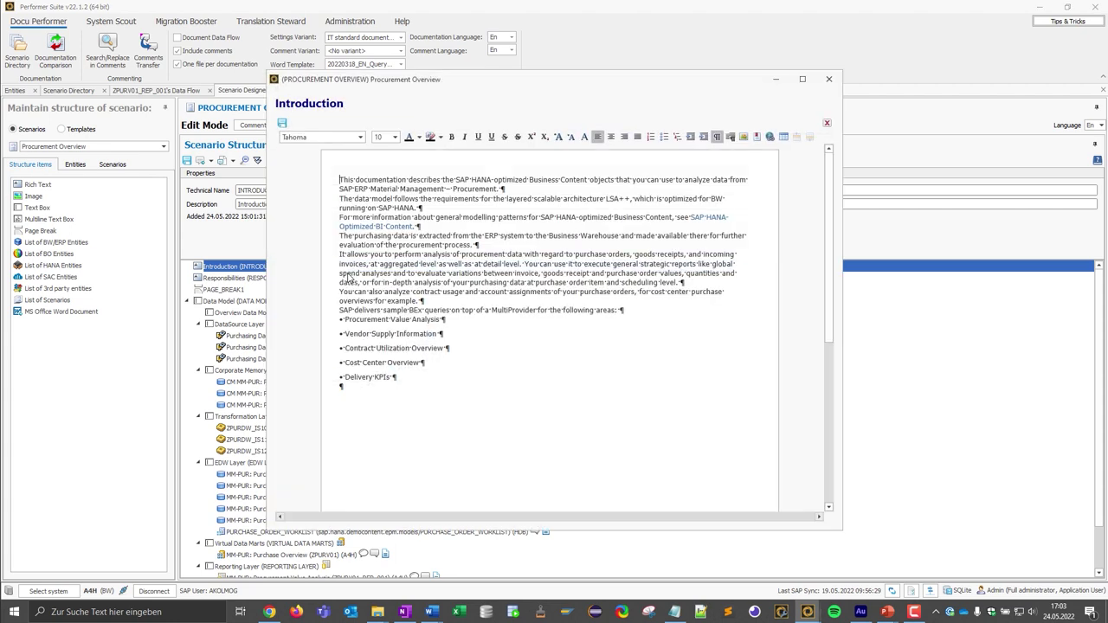
{"action": "key", "text": "ctrl+a"}
{"action": "left_click", "coordinate": [408, 399]}
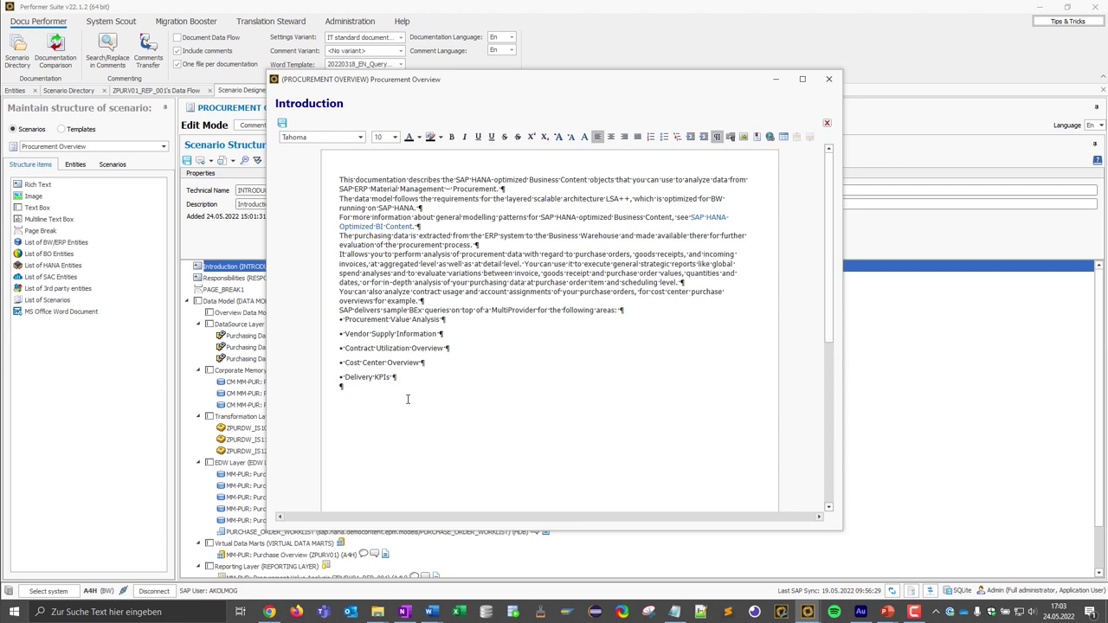
{"action": "left_click_drag", "start_coordinate": [408, 399], "coordinate": [297, 156]}
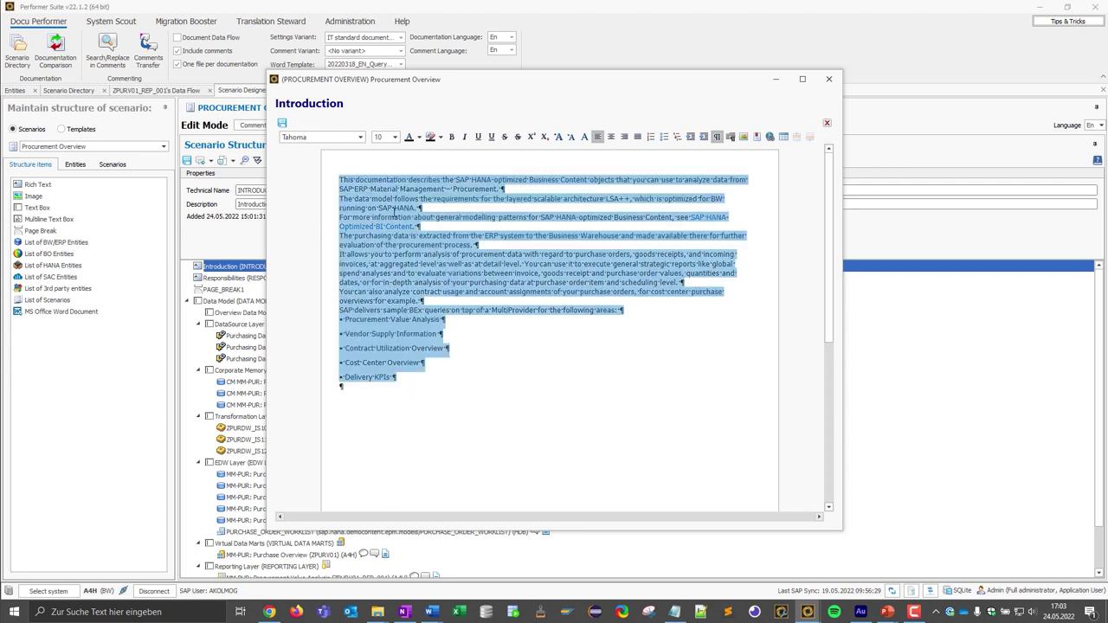
{"action": "left_click", "coordinate": [828, 79]}
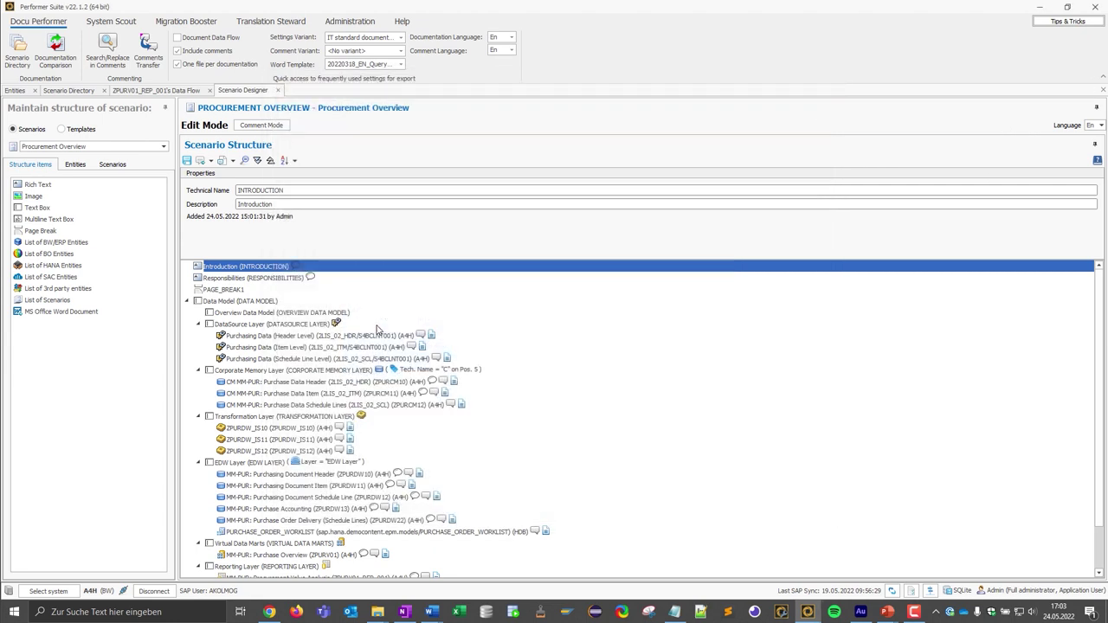
Step: View the available scenario export formats and switch to Word with the exported document PURCHASE_OVERVIEW_A4H_DOCUMENTATION
{"action": "left_click", "coordinate": [207, 161]}
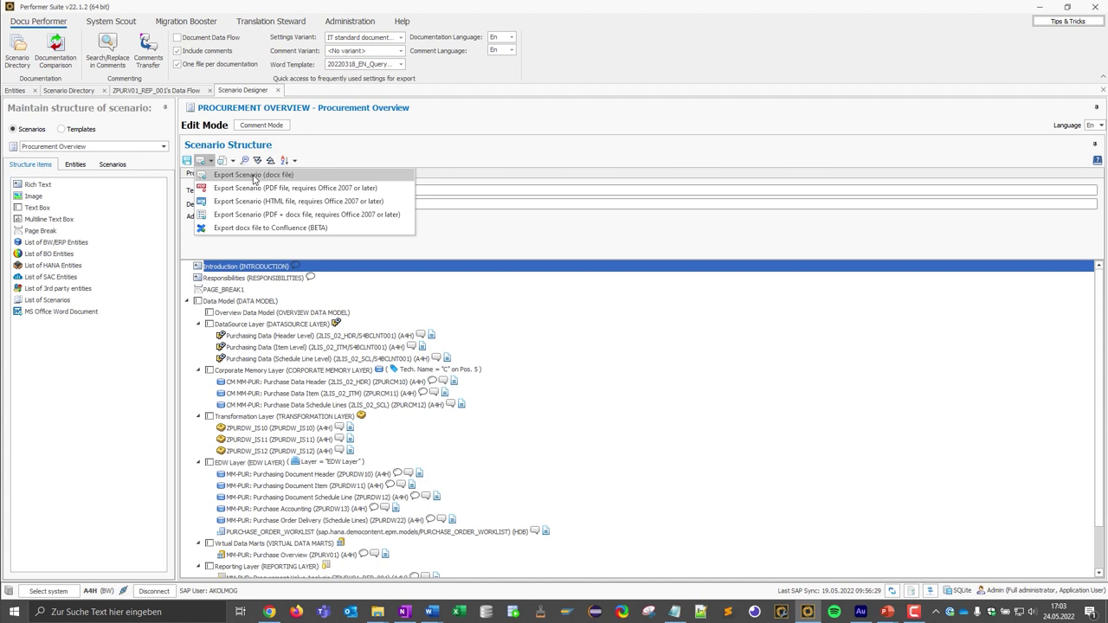
{"action": "left_click", "coordinate": [599, 167]}
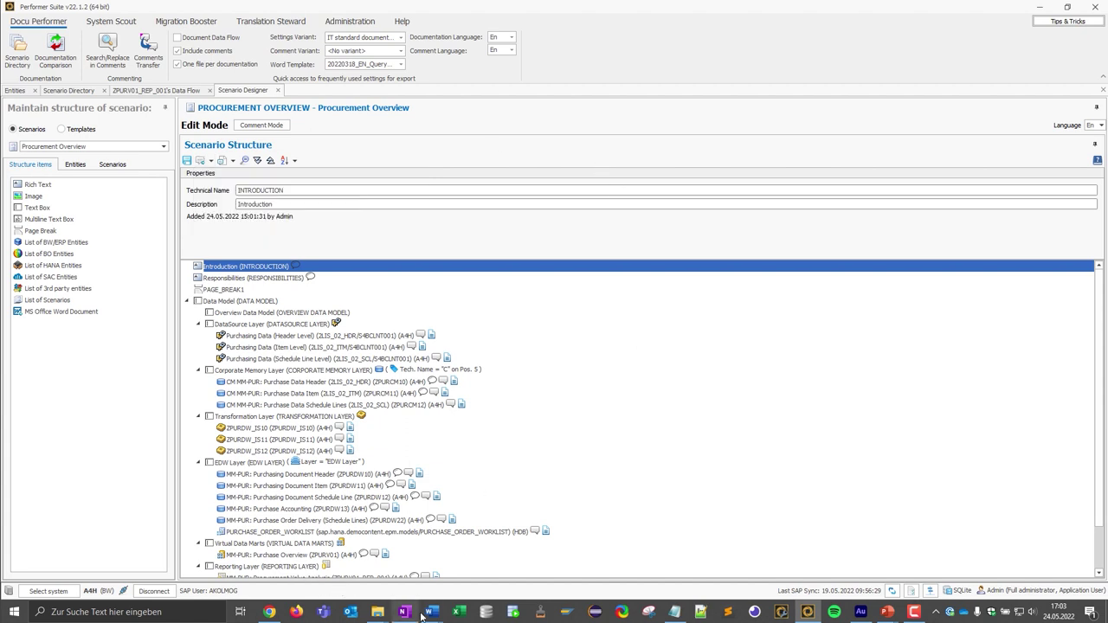
{"action": "mouse_move", "coordinate": [430, 615]}
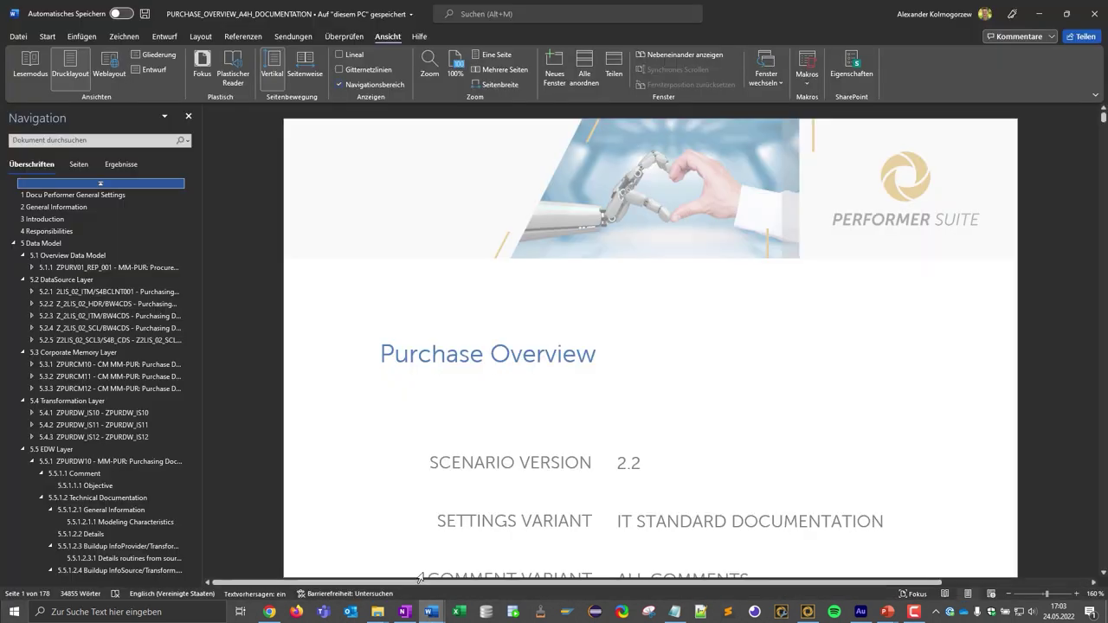
{"action": "left_click", "coordinate": [421, 576]}
Step: Review the title page, the Introduction chapter and the Data Model chapter of the exported documentation
{"action": "left_click", "coordinate": [378, 352]}
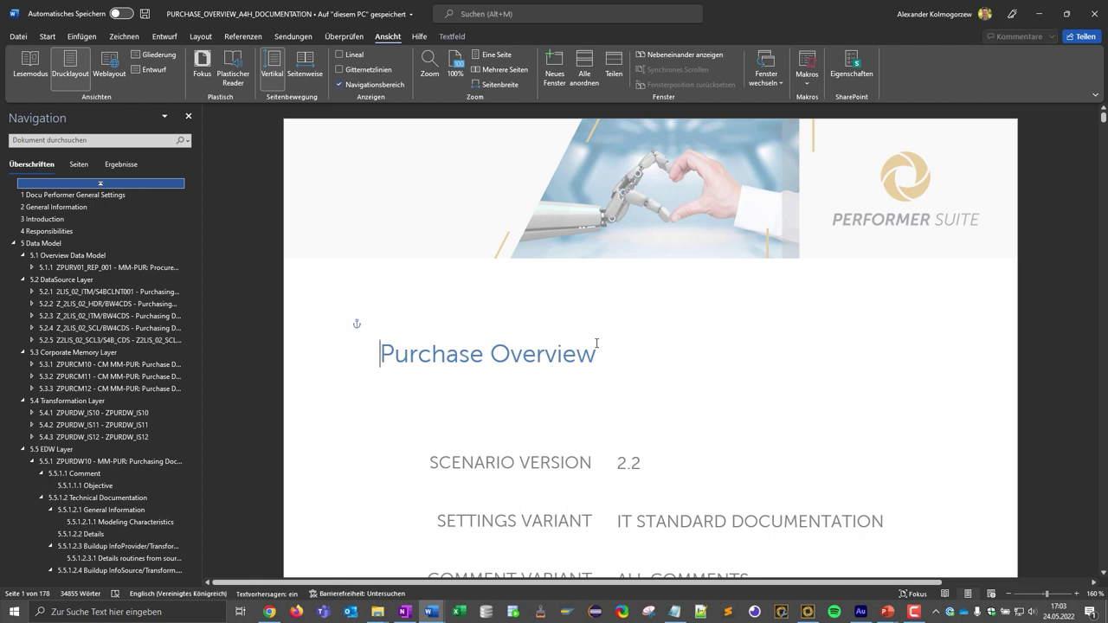
{"action": "left_click", "coordinate": [64, 219]}
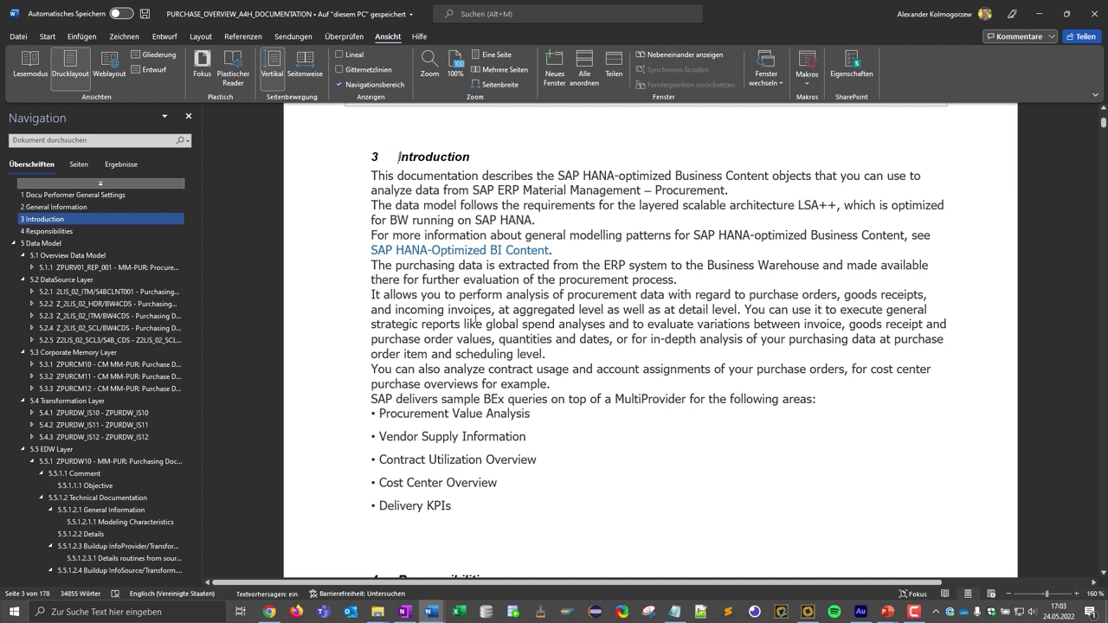
{"action": "left_click", "coordinate": [66, 245]}
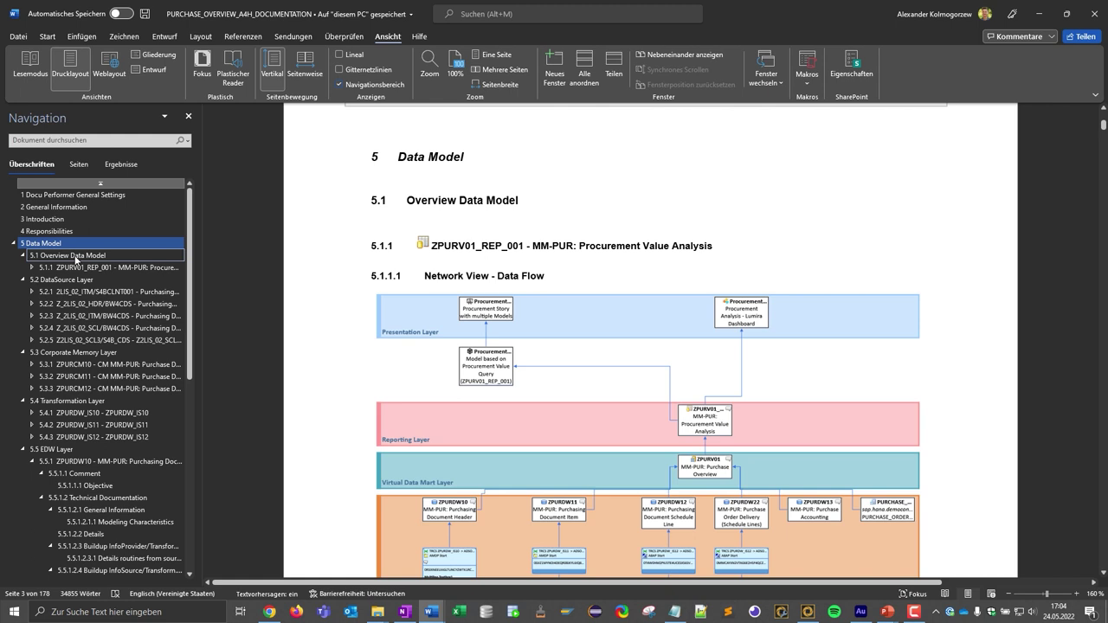
Step: Go to the Overview Data Model chapter and examine the layered data flow of query ZPURV01_REP_001
{"action": "left_click", "coordinate": [74, 256]}
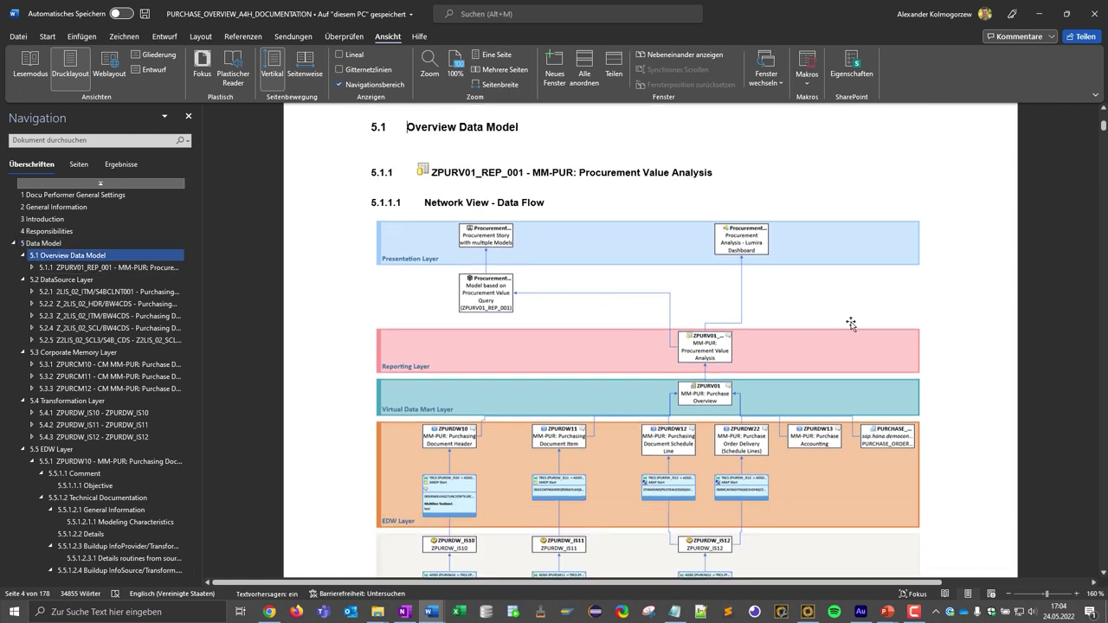
{"action": "scroll", "coordinate": [718, 343], "scroll_direction": "down", "scroll_amount": 1}
{"action": "scroll", "coordinate": [717, 339], "scroll_direction": "down", "scroll_amount": 1}
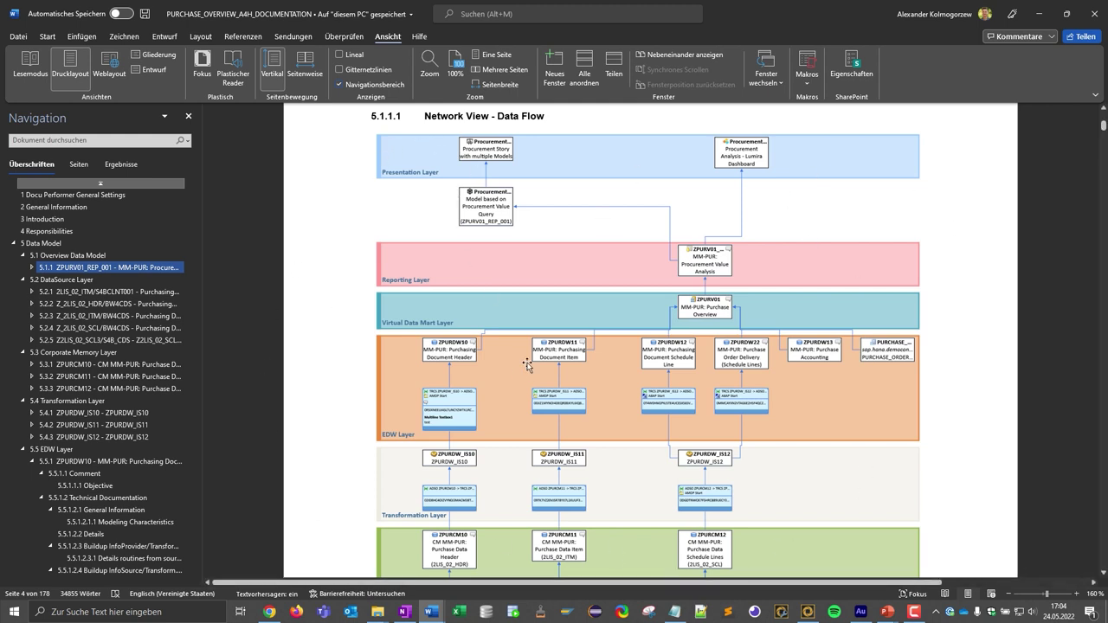
{"action": "scroll", "coordinate": [658, 388], "scroll_direction": "down", "scroll_amount": 1}
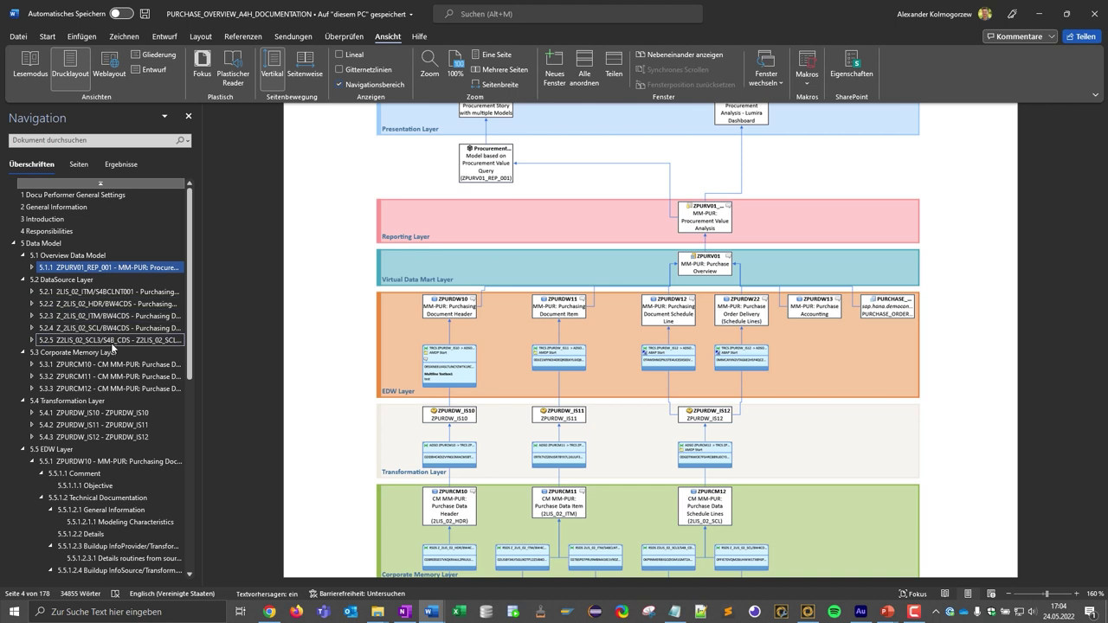
{"action": "scroll", "coordinate": [126, 420], "scroll_direction": "down", "scroll_amount": 1}
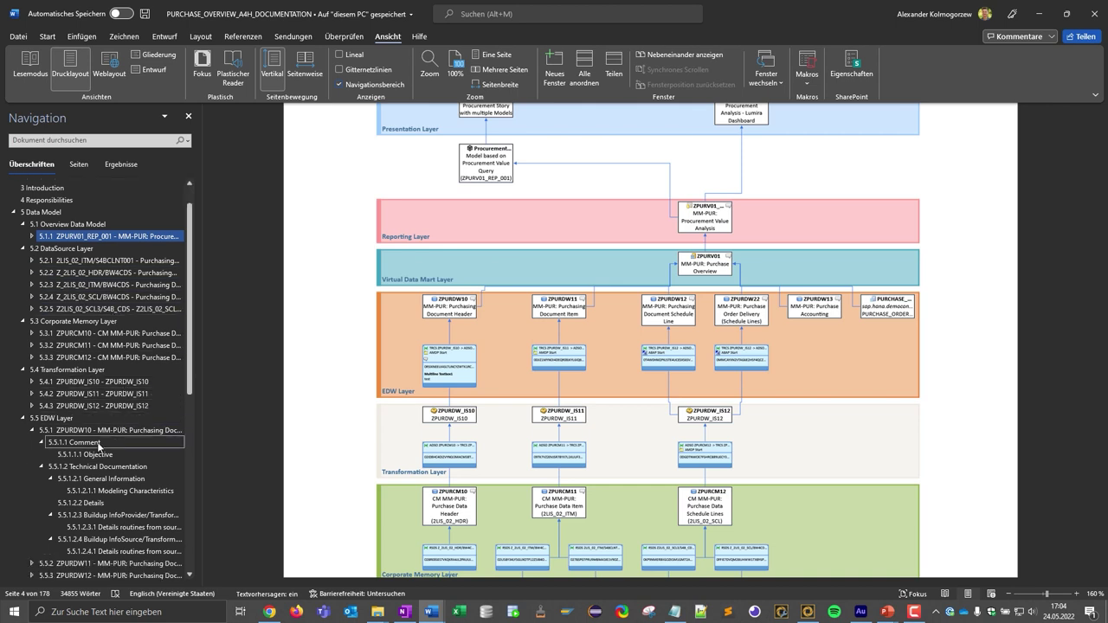
Step: Go to the ZPURDW10 chapter of the EDW Layer and review its objective comment and the InfoObject details table
{"action": "left_click", "coordinate": [54, 434]}
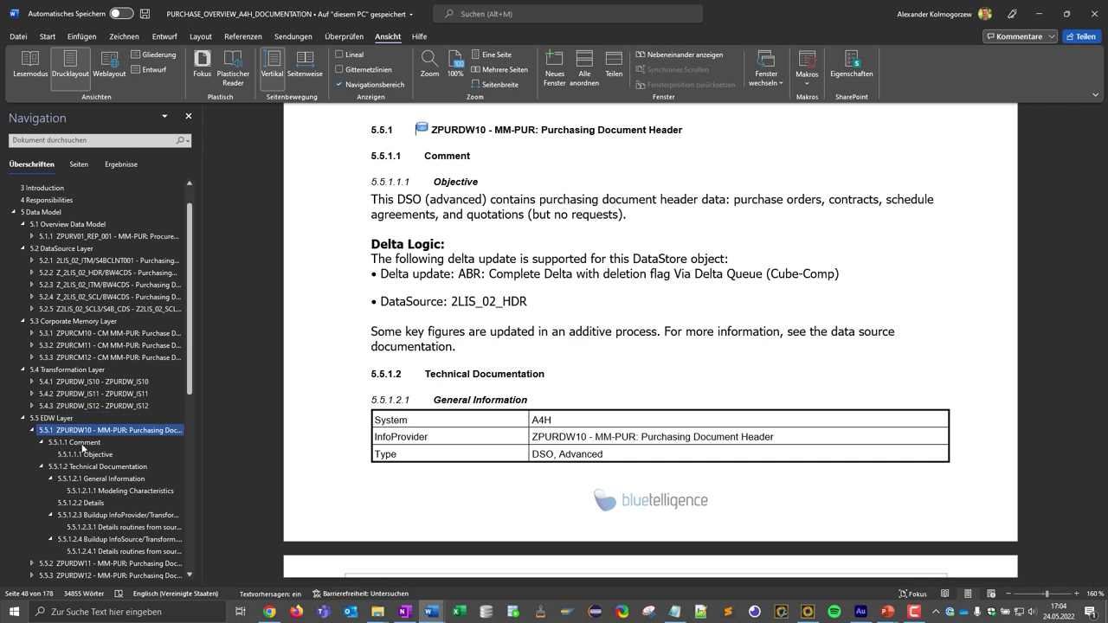
{"action": "left_click", "coordinate": [81, 503]}
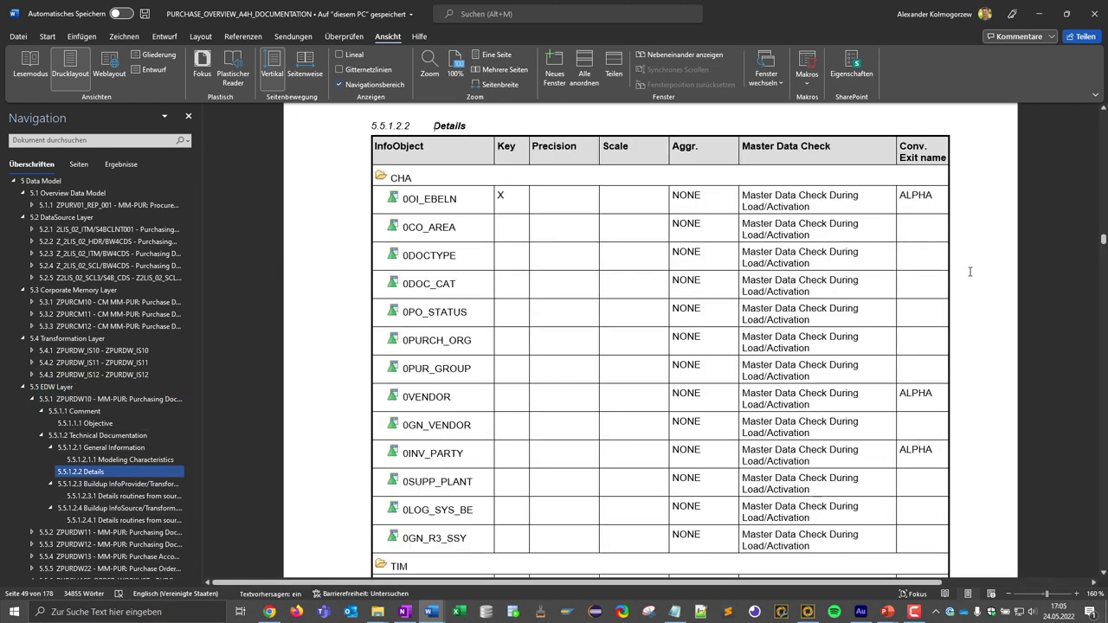
{"action": "scroll", "coordinate": [975, 287], "scroll_direction": "down", "scroll_amount": 6}
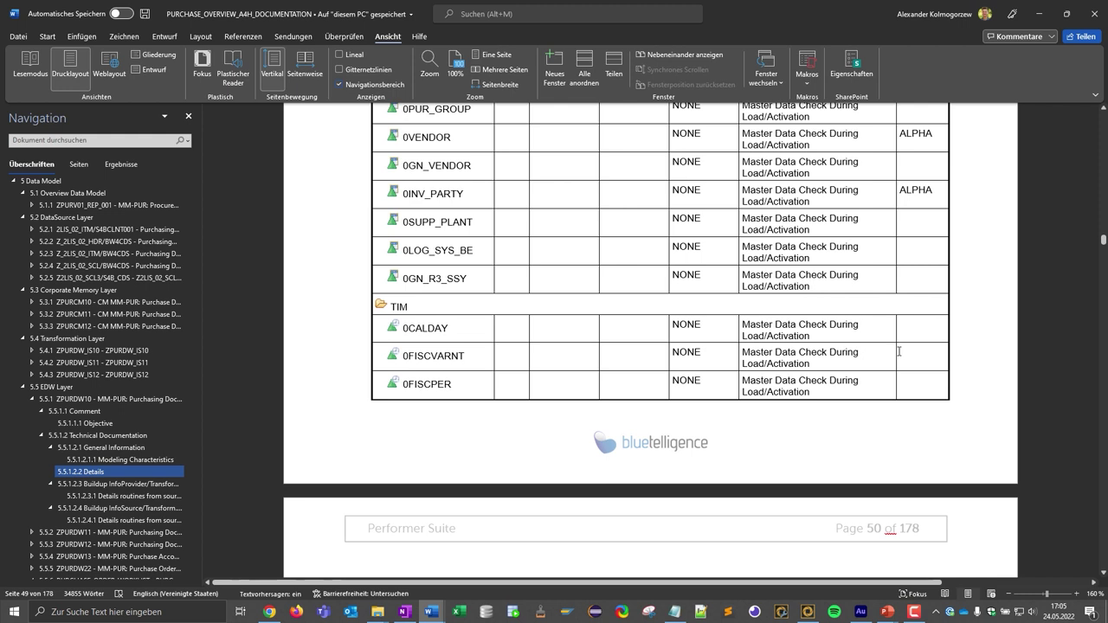
{"action": "scroll", "coordinate": [681, 381], "scroll_direction": "down", "scroll_amount": 8}
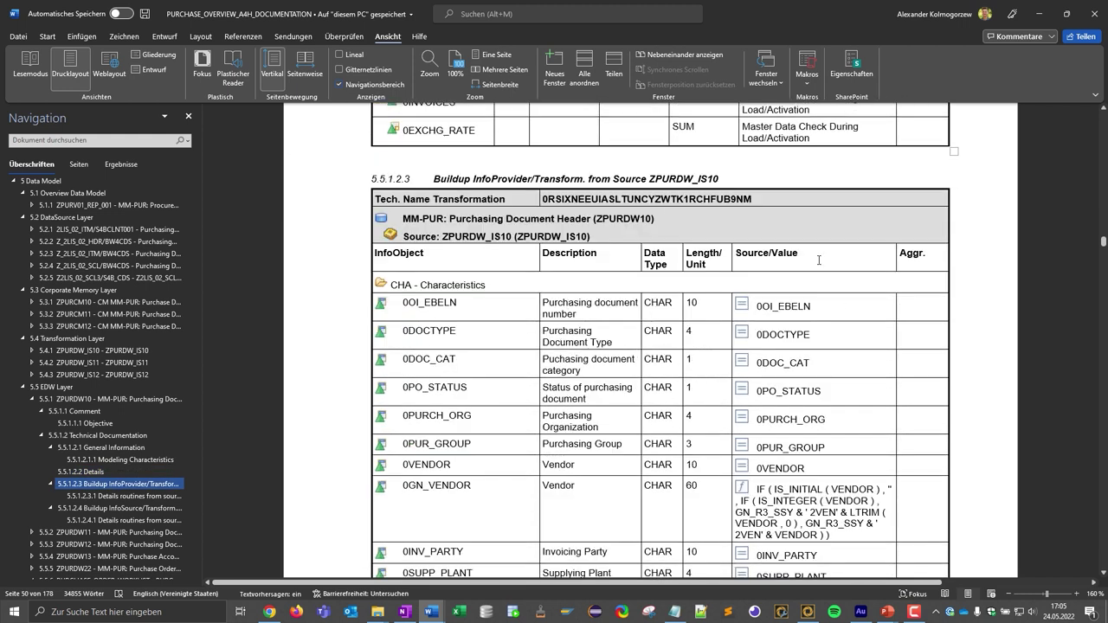
Step: Review the transformation from source ZPURDW_IS10, including the formula for 0GN_VENDOR and the SQLScript code of the start routine
{"action": "scroll", "coordinate": [507, 393], "scroll_direction": "down", "scroll_amount": 1}
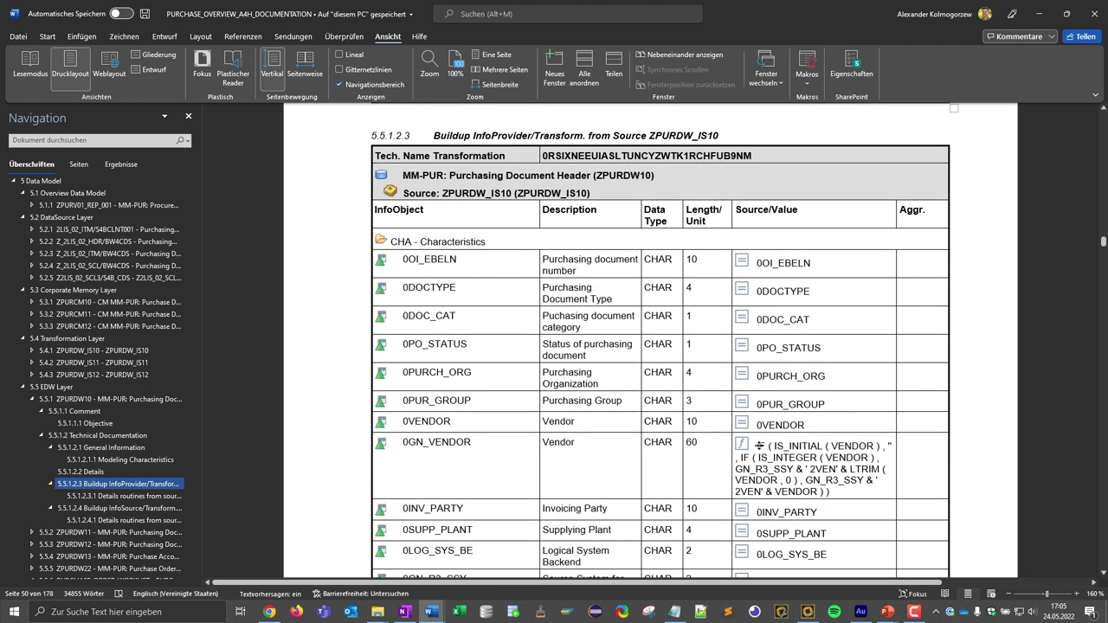
{"action": "scroll", "coordinate": [823, 469], "scroll_direction": "down", "scroll_amount": 15}
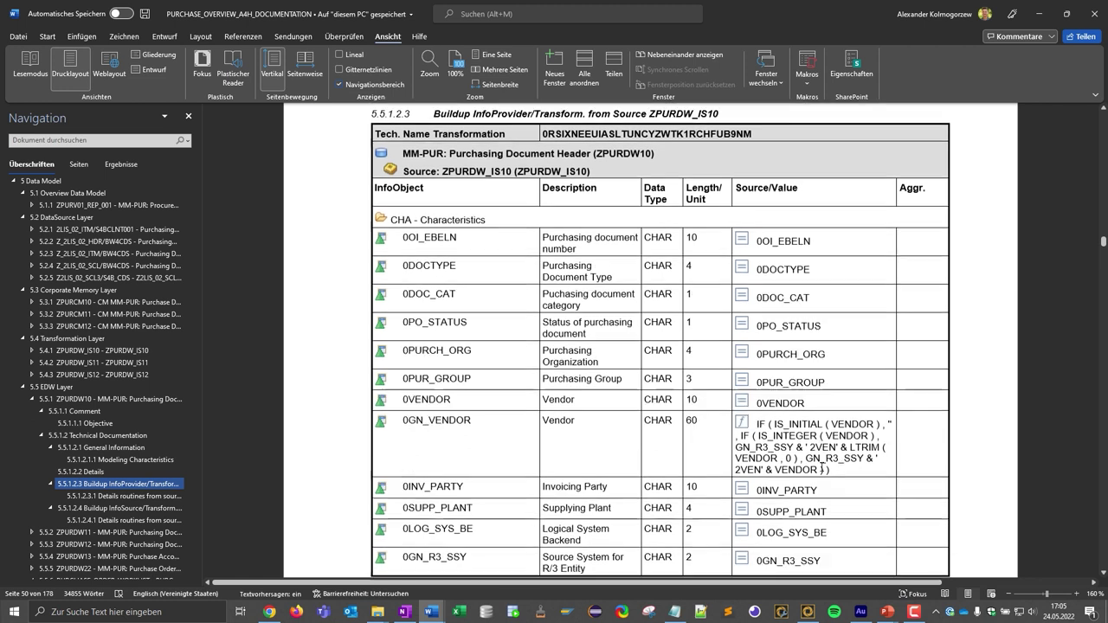
{"action": "scroll", "coordinate": [811, 442], "scroll_direction": "down", "scroll_amount": 6}
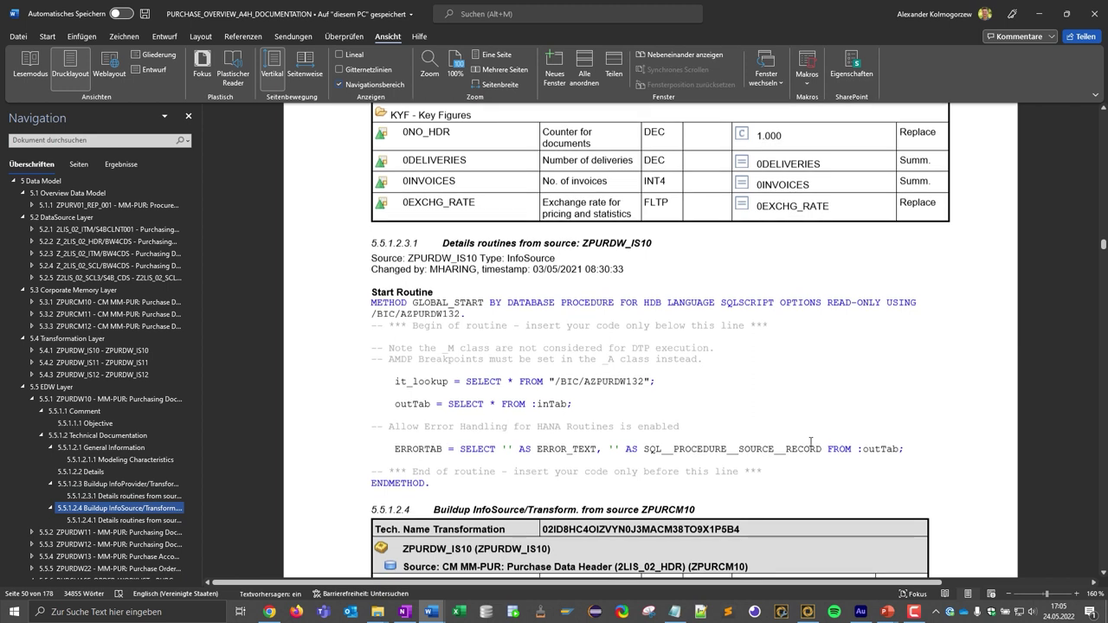
{"action": "scroll", "coordinate": [788, 417], "scroll_direction": "up", "scroll_amount": 2}
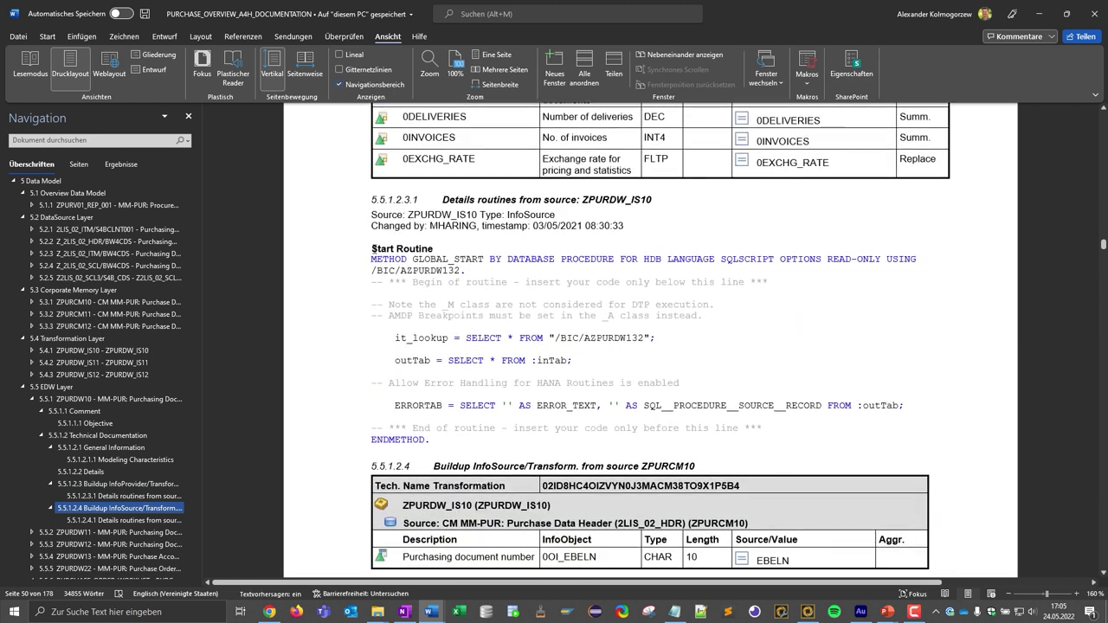
{"action": "left_click_drag", "start_coordinate": [374, 248], "coordinate": [647, 424]}
{"action": "left_click", "coordinate": [430, 306]}
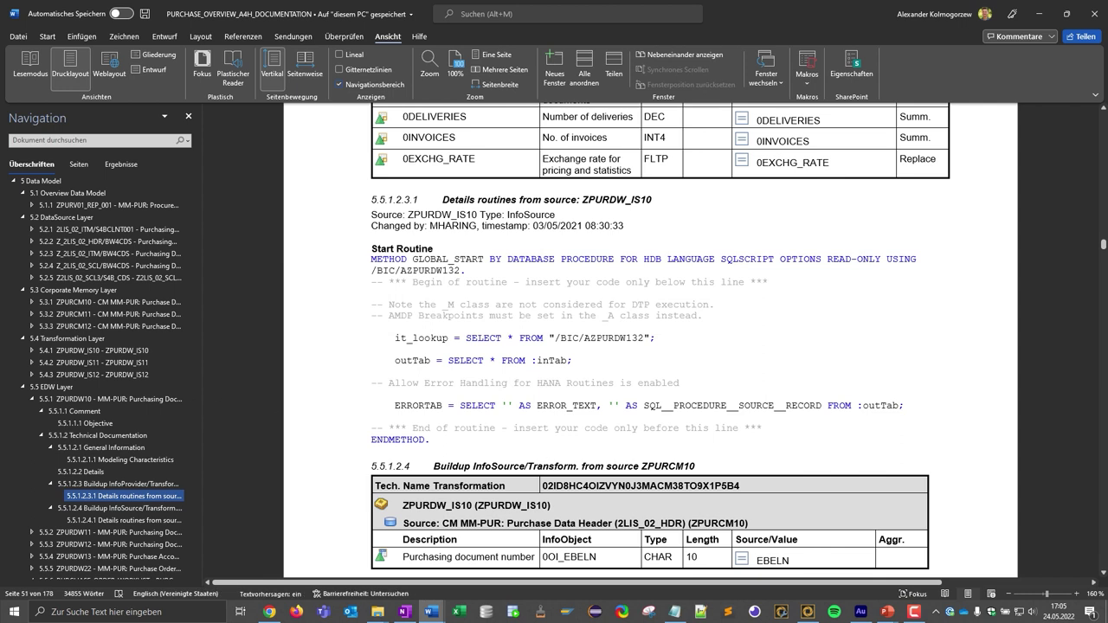
Step: Go to the PURCHASE_ORDER_WORKLIST chapter and review its general information, columns and structure sections
{"action": "scroll", "coordinate": [78, 477], "scroll_direction": "down", "scroll_amount": 3}
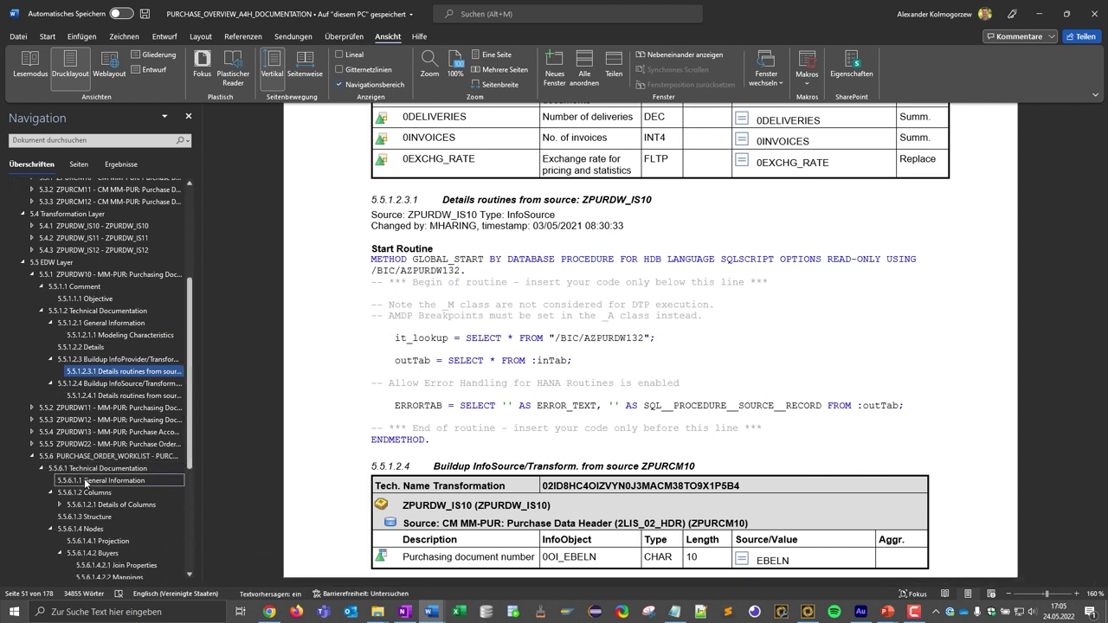
{"action": "left_click", "coordinate": [95, 456]}
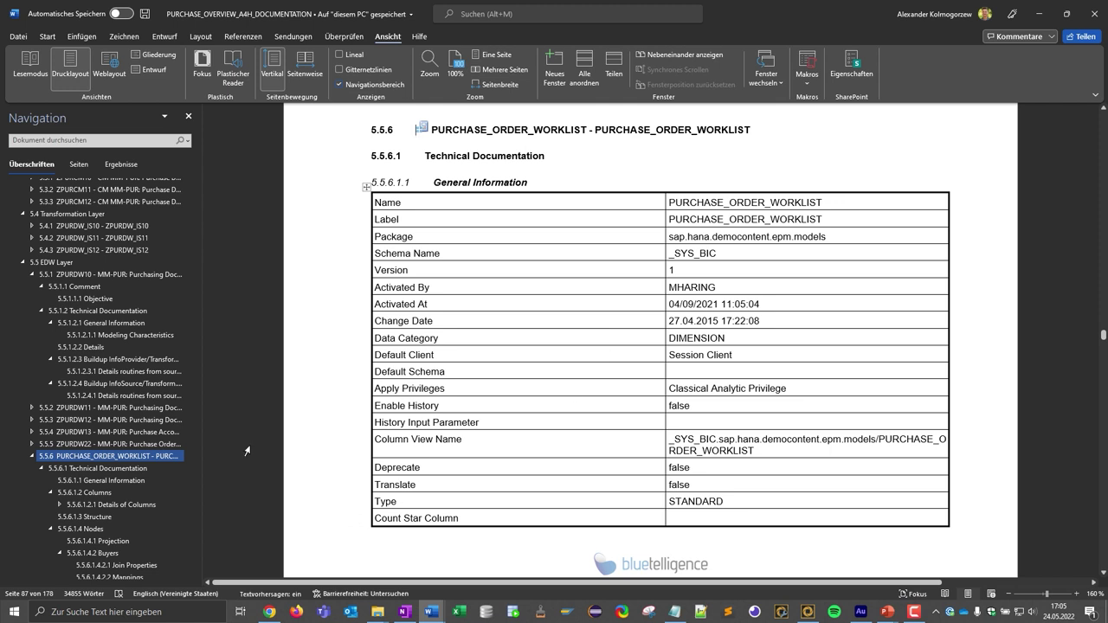
{"action": "left_click", "coordinate": [108, 468]}
{"action": "left_click", "coordinate": [145, 491]}
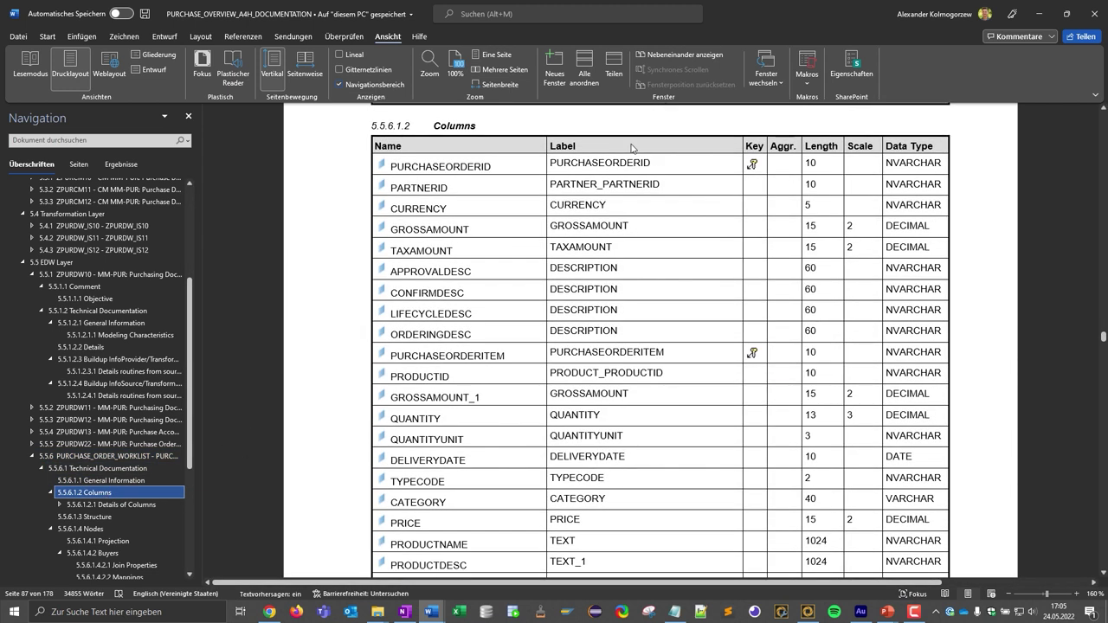
{"action": "scroll", "coordinate": [95, 485], "scroll_direction": "down", "scroll_amount": 1}
{"action": "left_click", "coordinate": [88, 488]}
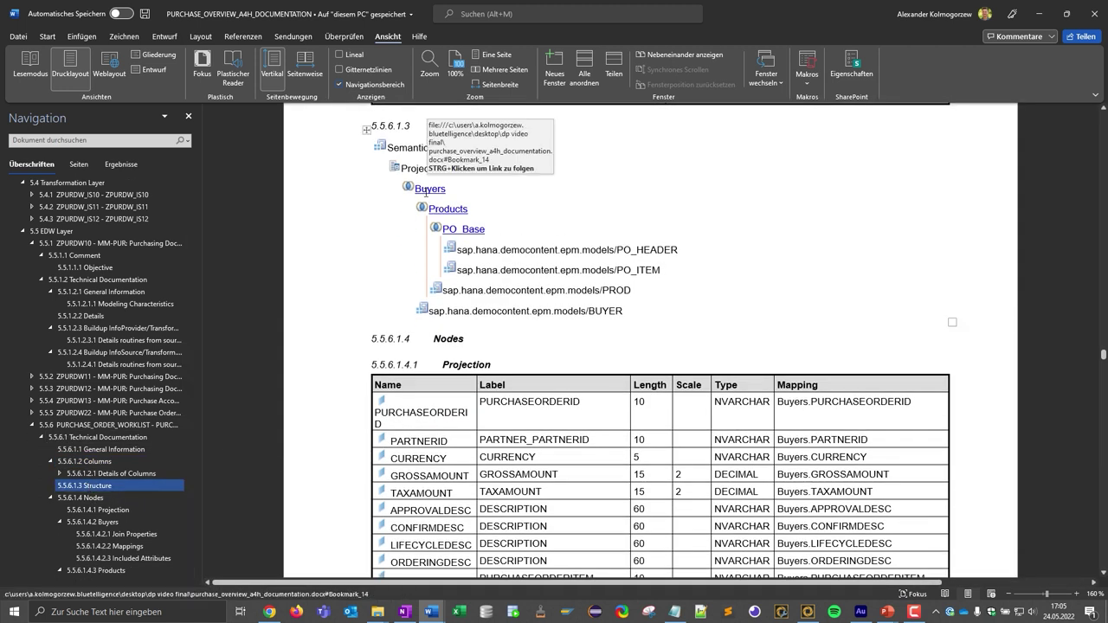
Step: Follow the Buyers link in the structure to its join properties and check the node's included attributes
{"action": "left_click", "coordinate": [425, 191], "text": "ctrl"}
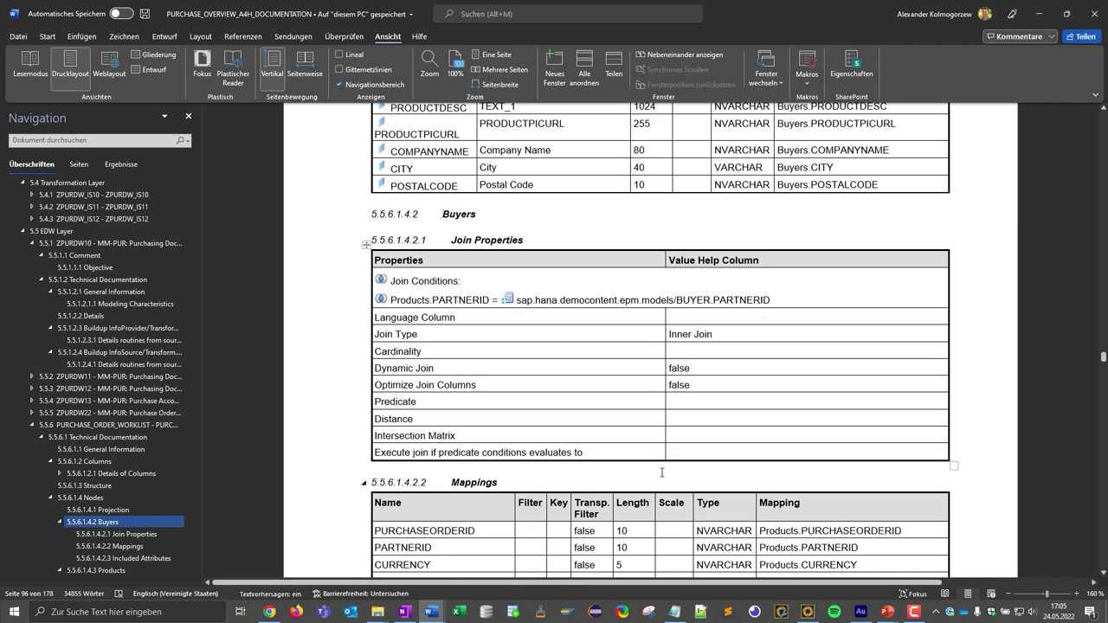
{"action": "scroll", "coordinate": [145, 467], "scroll_direction": "down", "scroll_amount": 1}
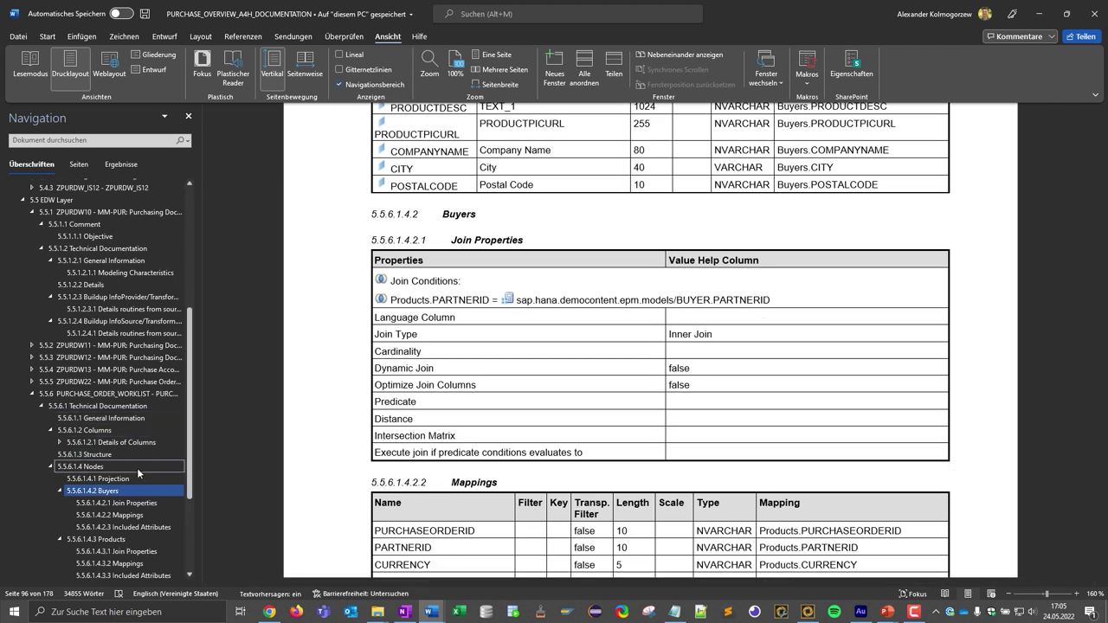
{"action": "left_click", "coordinate": [94, 527]}
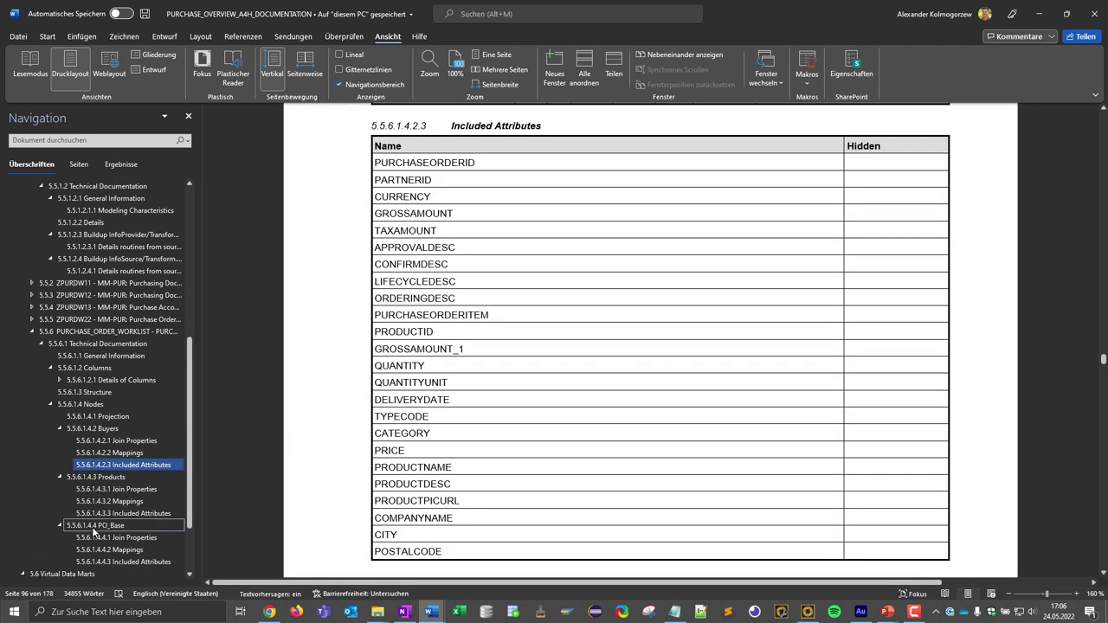
Step: Go to the Procurement Story (multiple Models) chapter in the Presentation Layer and review its data flow and general information
{"action": "scroll", "coordinate": [94, 530], "scroll_direction": "down", "scroll_amount": 5}
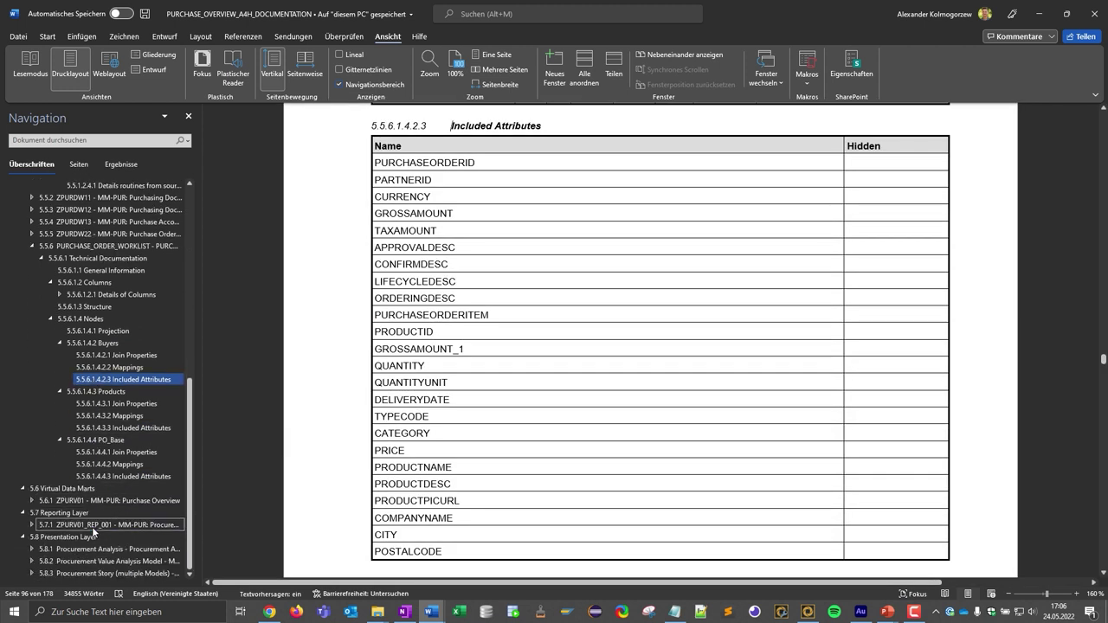
{"action": "left_click", "coordinate": [76, 574]}
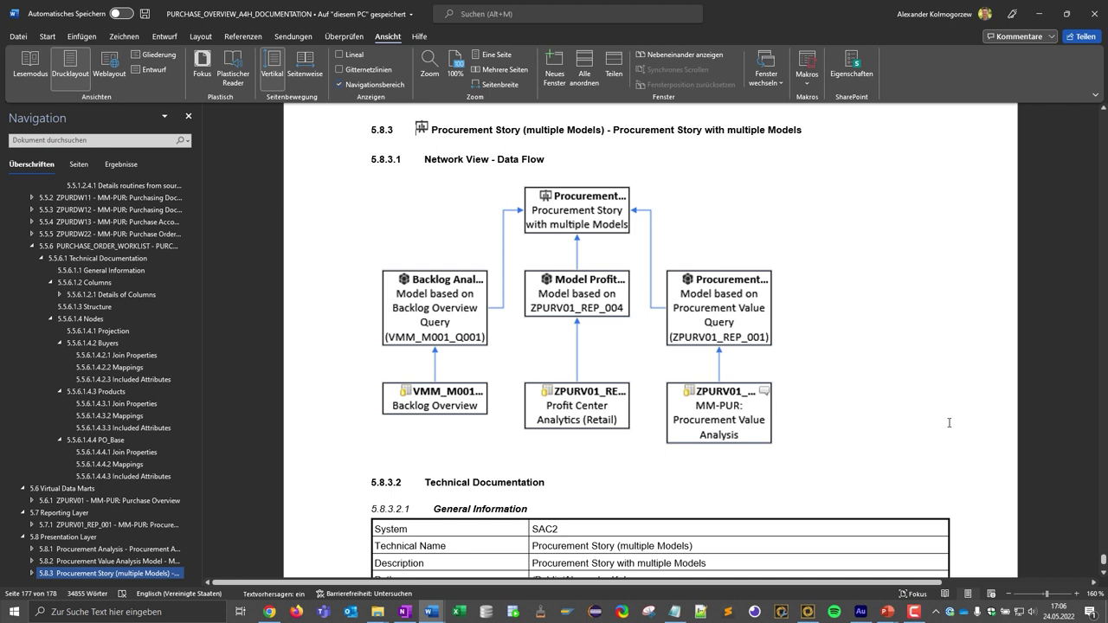
{"action": "scroll", "coordinate": [894, 418], "scroll_direction": "down", "scroll_amount": 5}
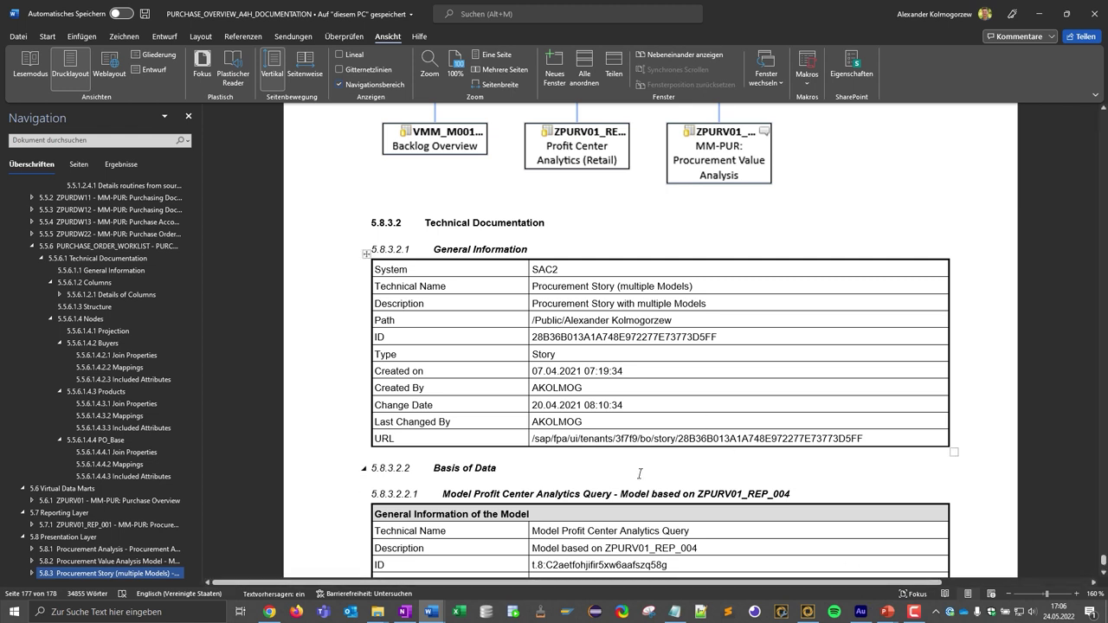
Step: Switch to Performer Suite, show the scenario's docx export to Confluence, and bring up the Procurement page in Confluence
{"action": "left_click", "coordinate": [800, 615]}
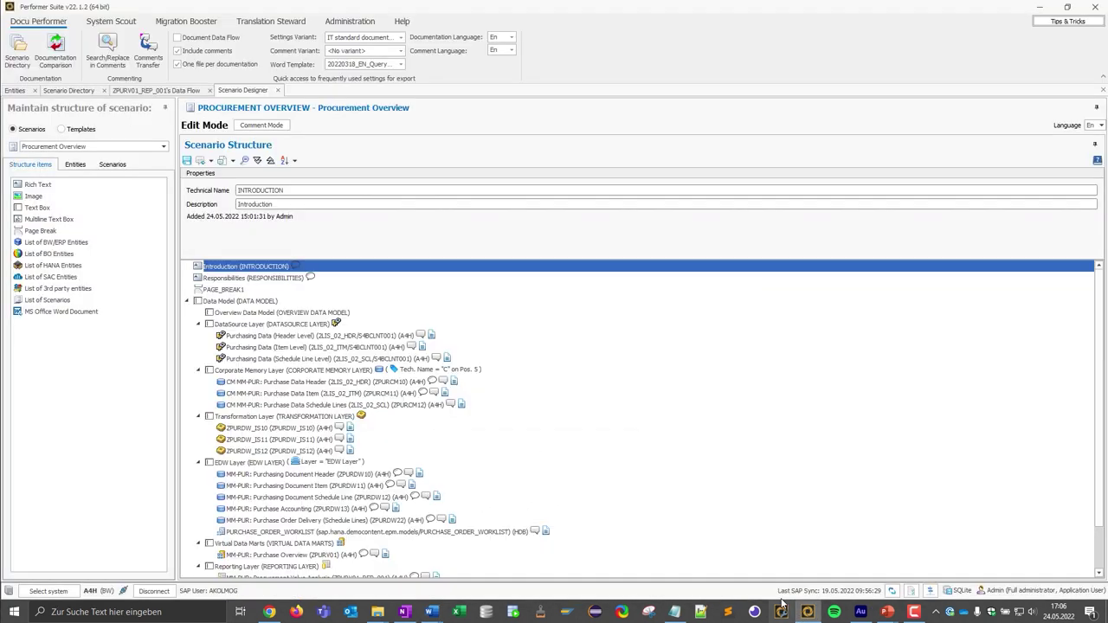
{"action": "left_click", "coordinate": [208, 162]}
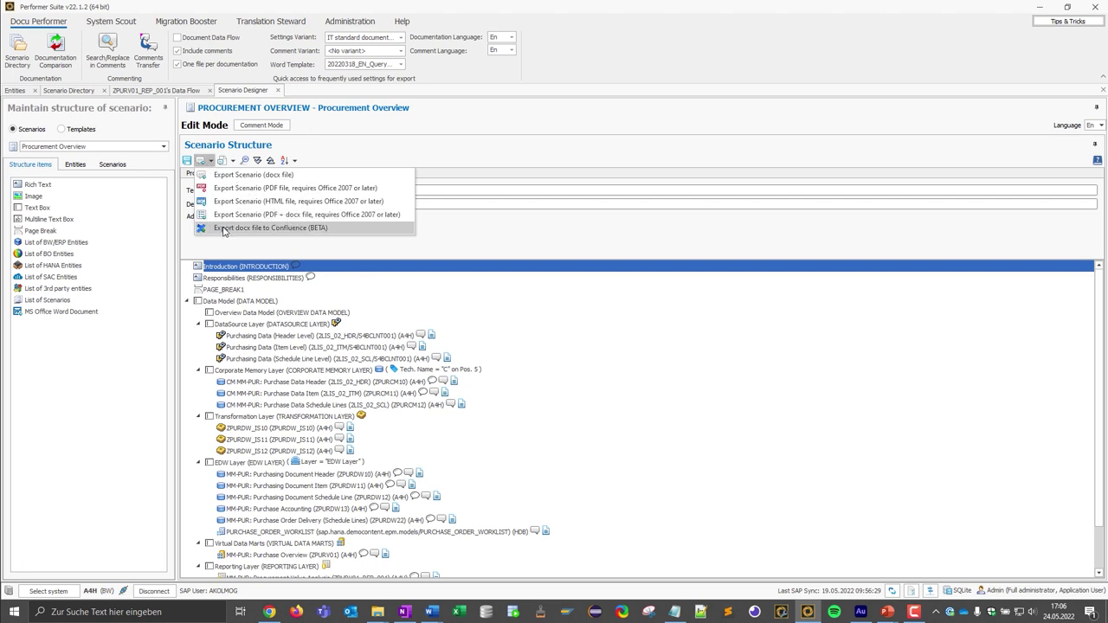
{"action": "left_click", "coordinate": [269, 227]}
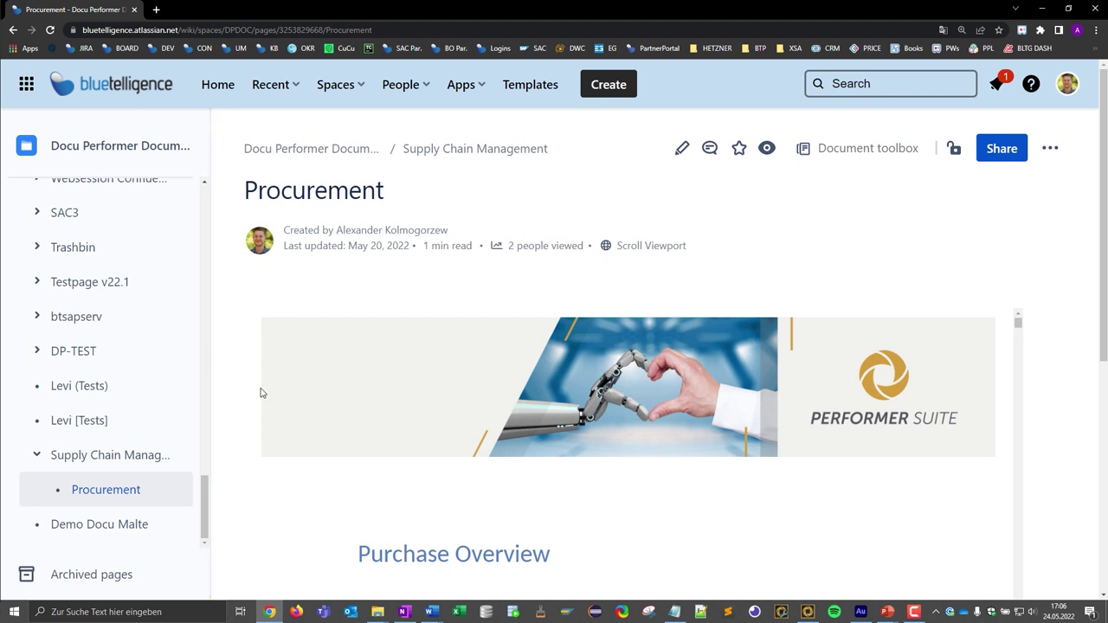
Step: Review the title page, table of contents and General Information chapter of the documentation embedded in the Confluence page
{"action": "scroll", "coordinate": [675, 460], "scroll_direction": "down", "scroll_amount": 3}
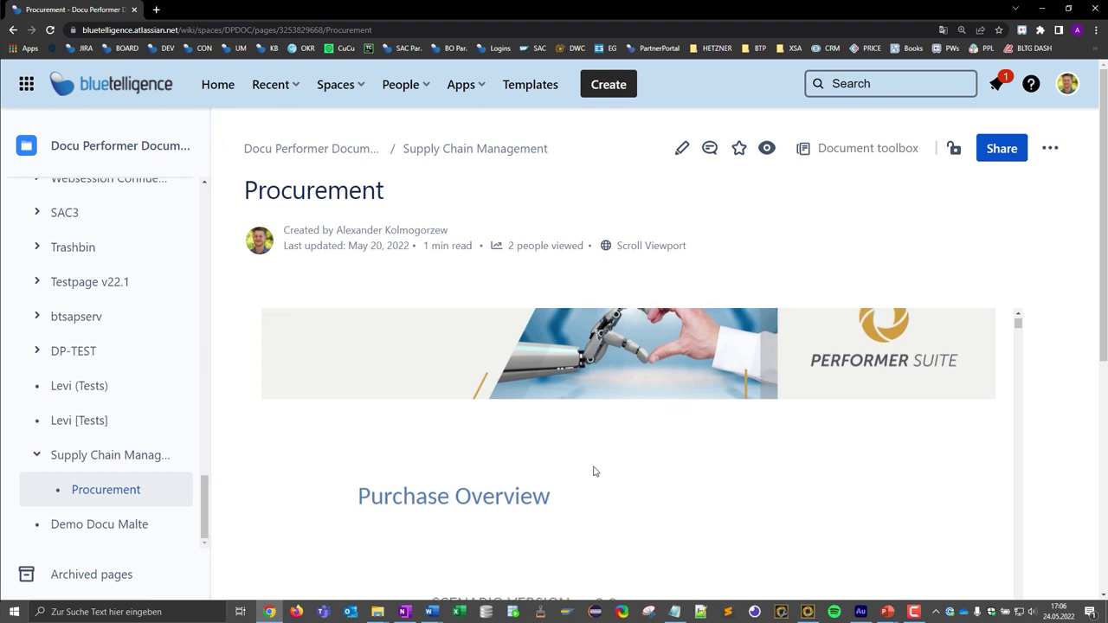
{"action": "scroll", "coordinate": [450, 454], "scroll_direction": "down", "scroll_amount": 10}
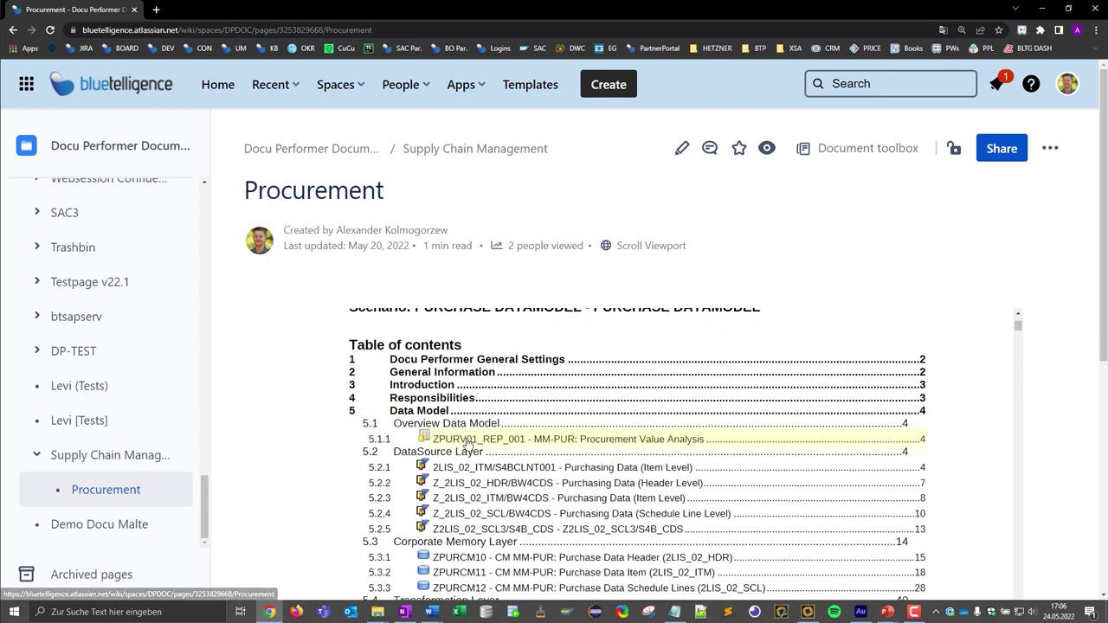
{"action": "scroll", "coordinate": [468, 443], "scroll_direction": "down", "scroll_amount": 15}
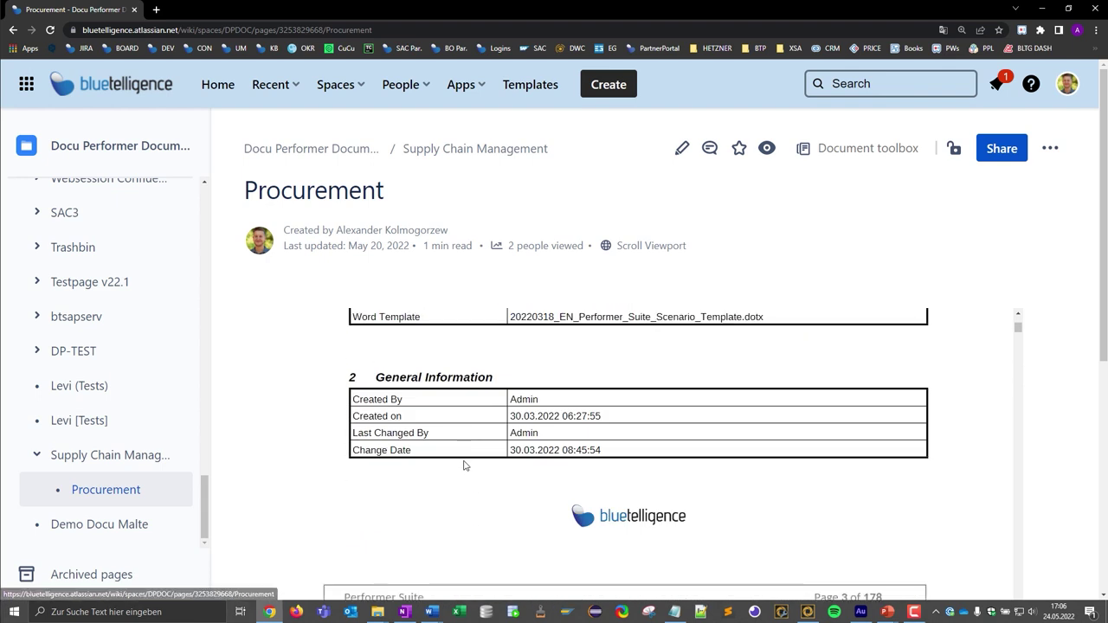
{"action": "scroll", "coordinate": [464, 460], "scroll_direction": "down", "scroll_amount": 10}
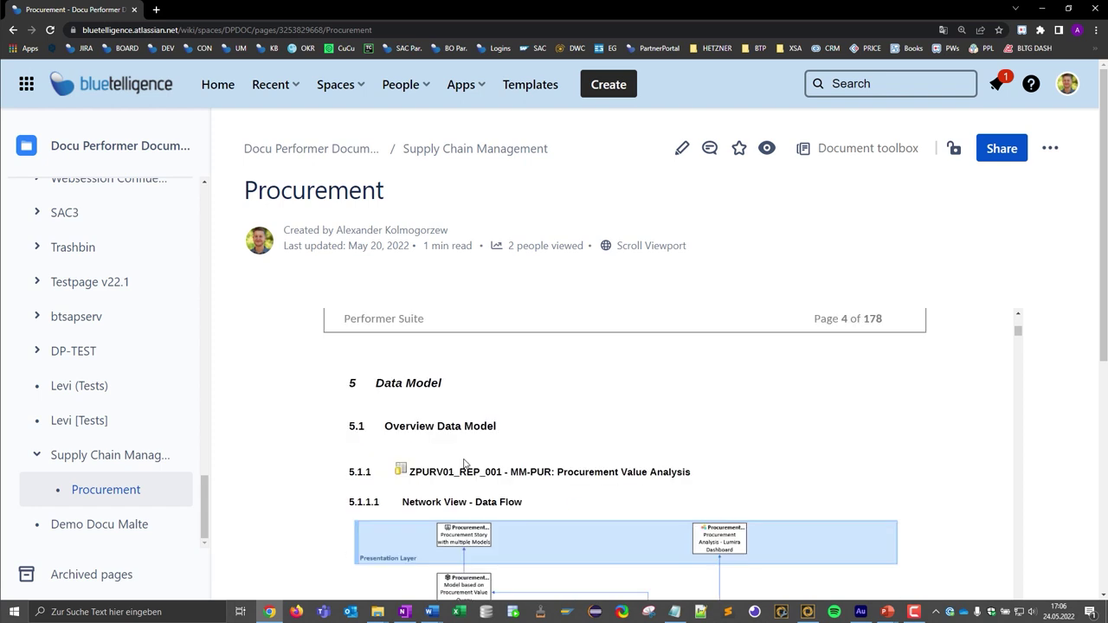
Step: Review the Data Model chapter on the Confluence page, from the ZPURV01_REP_001 data flow to the 2LIS_02_ITM DataSource
{"action": "scroll", "coordinate": [459, 456], "scroll_direction": "up", "scroll_amount": 2}
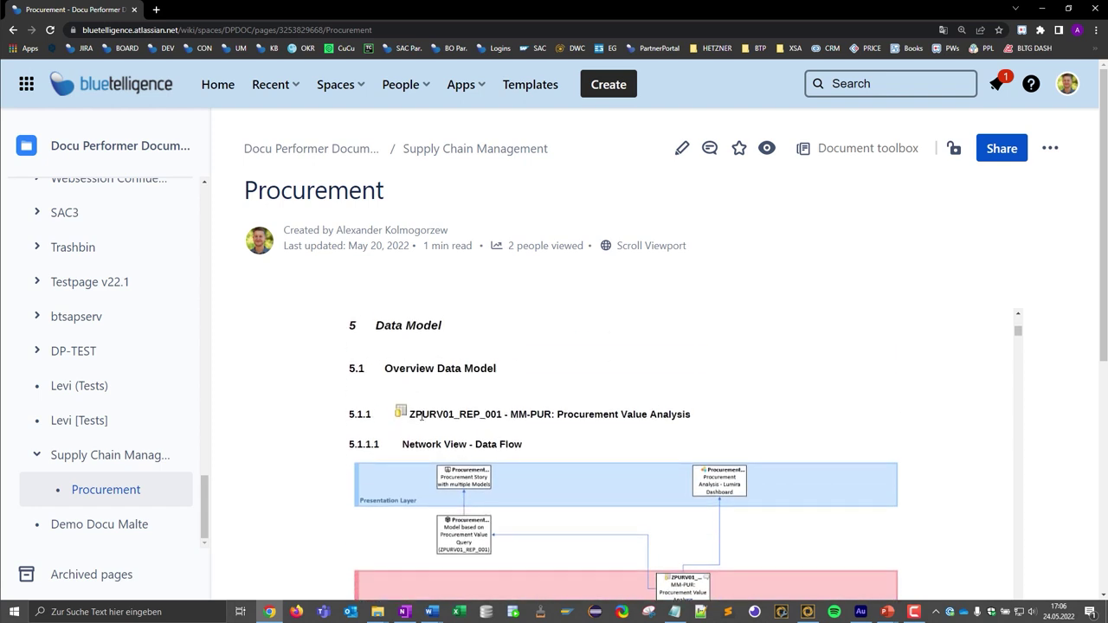
{"action": "left_click_drag", "start_coordinate": [423, 415], "coordinate": [569, 416]}
{"action": "left_click", "coordinate": [568, 435]}
{"action": "scroll", "coordinate": [569, 435], "scroll_direction": "down", "scroll_amount": 8}
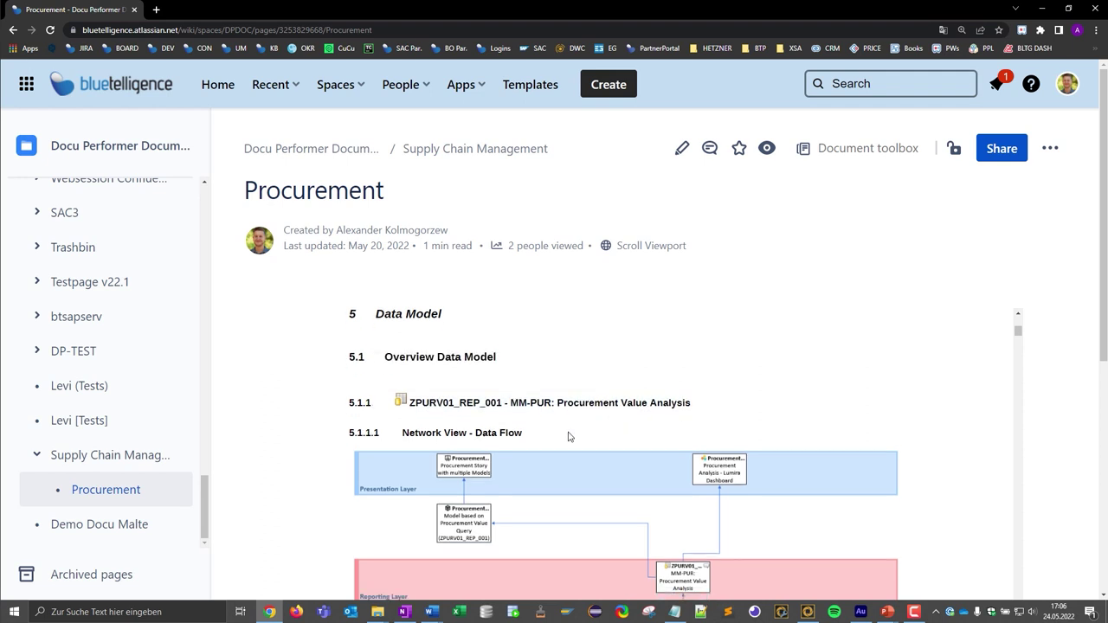
{"action": "scroll", "coordinate": [569, 435], "scroll_direction": "down", "scroll_amount": 3}
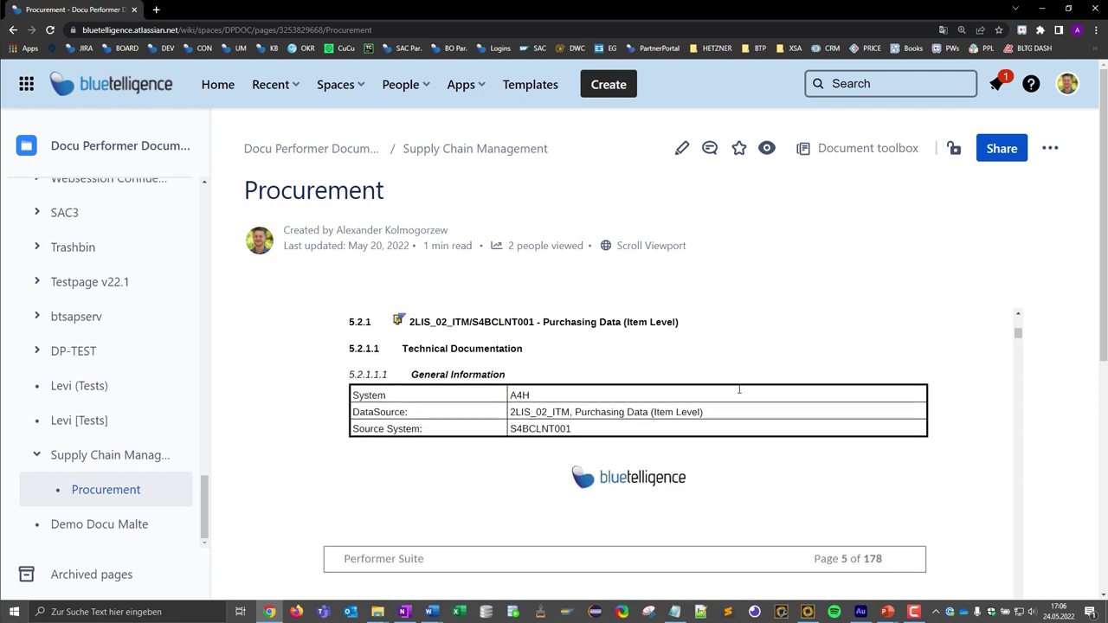
Step: Put the Confluence browser window away and switch to the PowerPoint slide show with the Automated Documentation slide
{"action": "left_click", "coordinate": [1015, 7]}
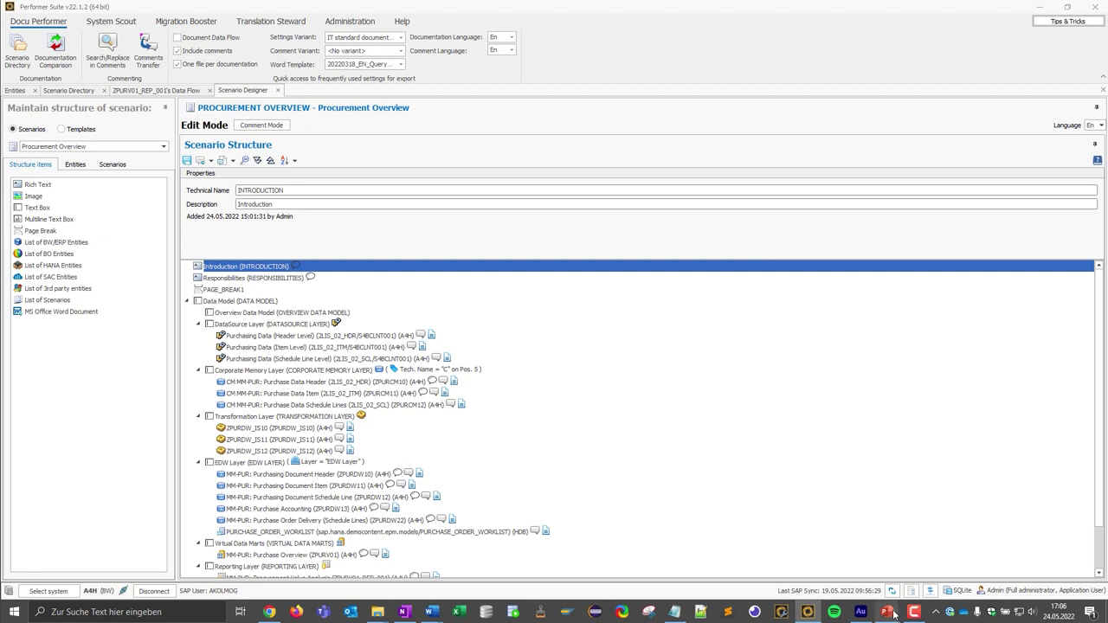
{"action": "left_click", "coordinate": [901, 550]}
{"action": "left_click", "coordinate": [575, 424]}
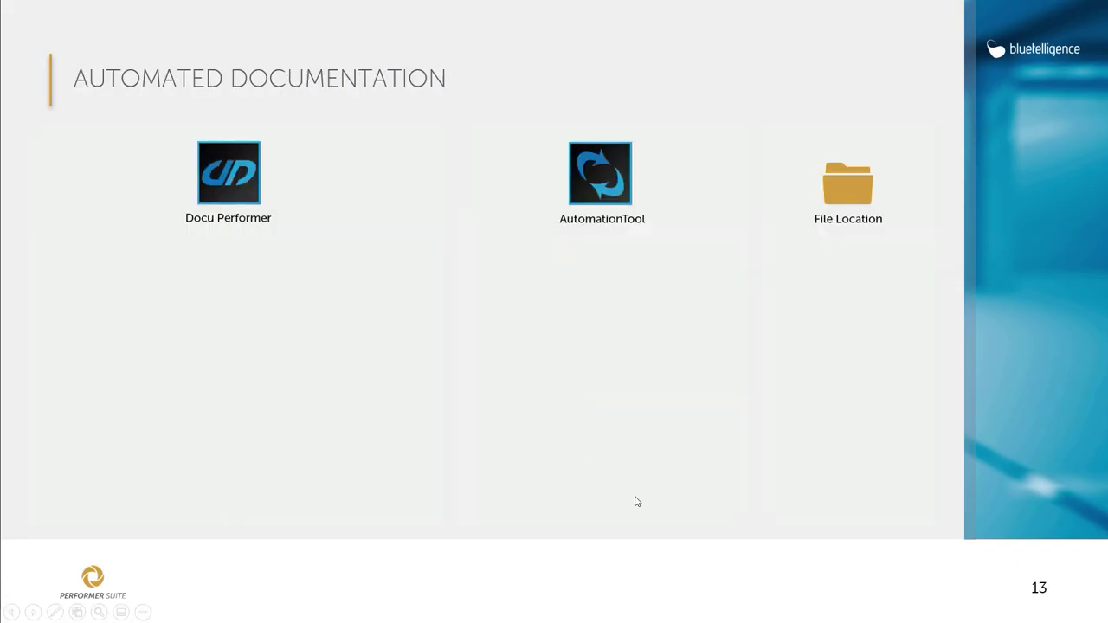